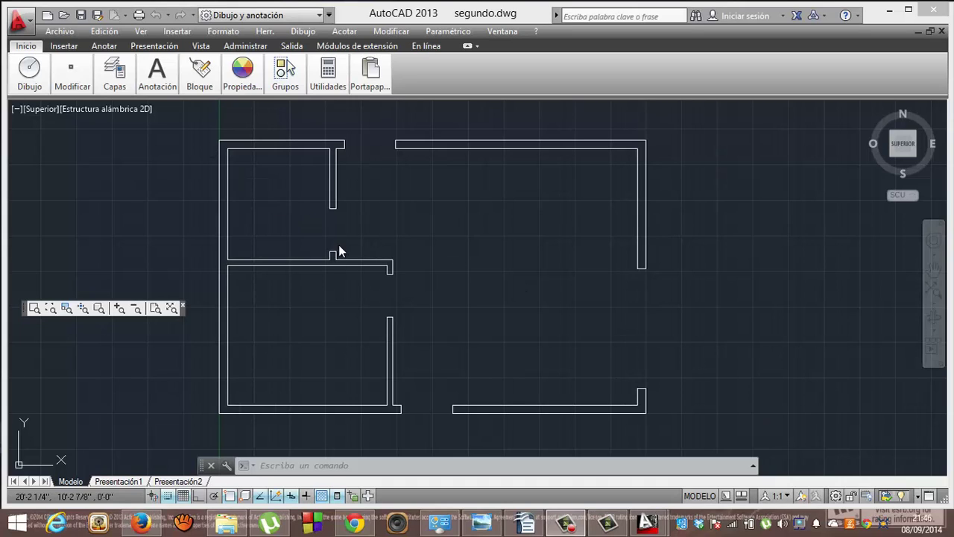
Zoom Window into a small area of the floor plan
{"action": "left_click", "coordinate": [66, 307]}
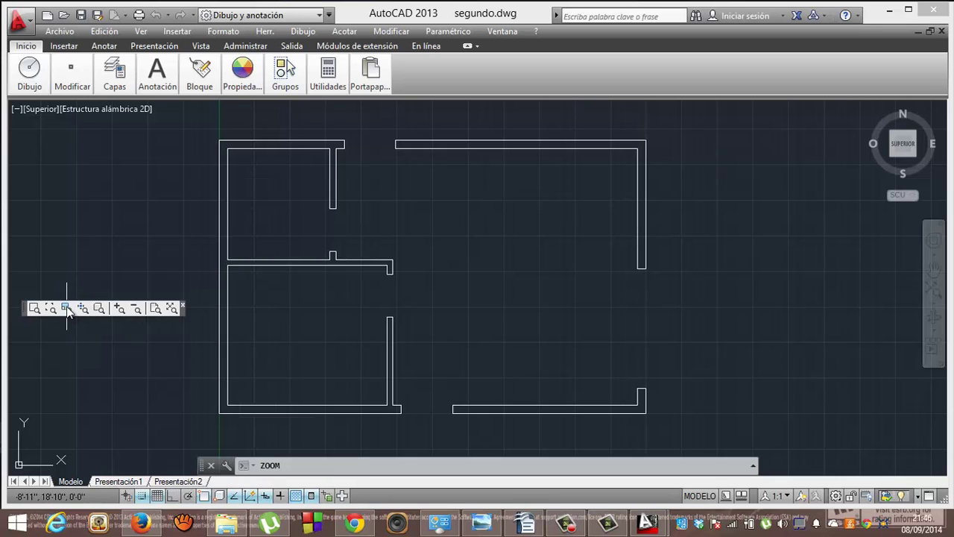
{"action": "left_click", "coordinate": [353, 374]}
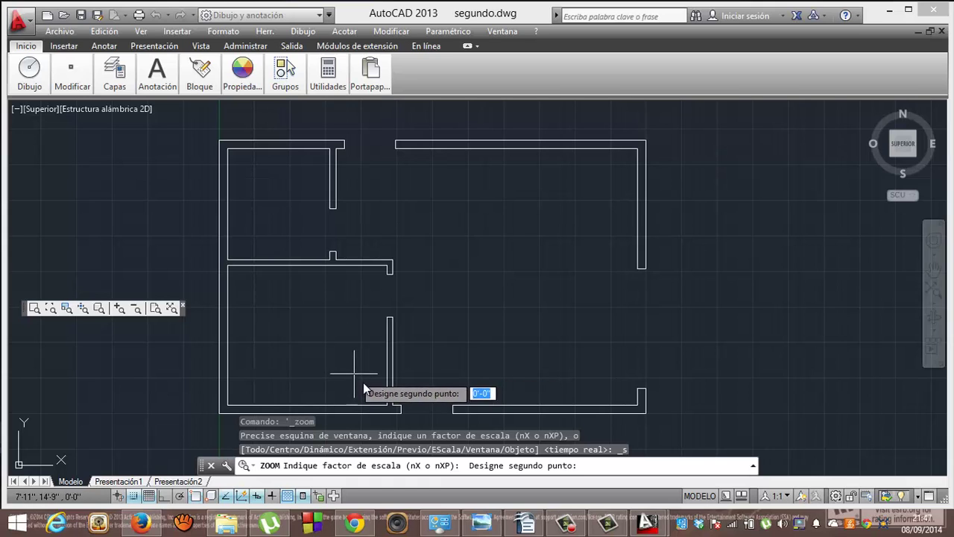
{"action": "left_click", "coordinate": [482, 425]}
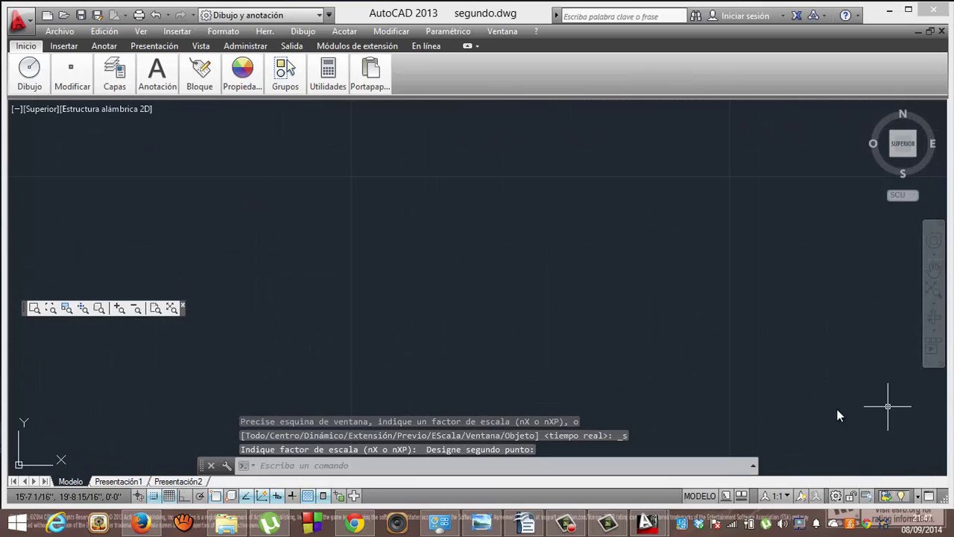
Zoom out .5x five times to recover the whole plan, then 2x twice onto the left walls
{"action": "left_click", "coordinate": [134, 310]}
{"action": "left_click", "coordinate": [135, 310]}
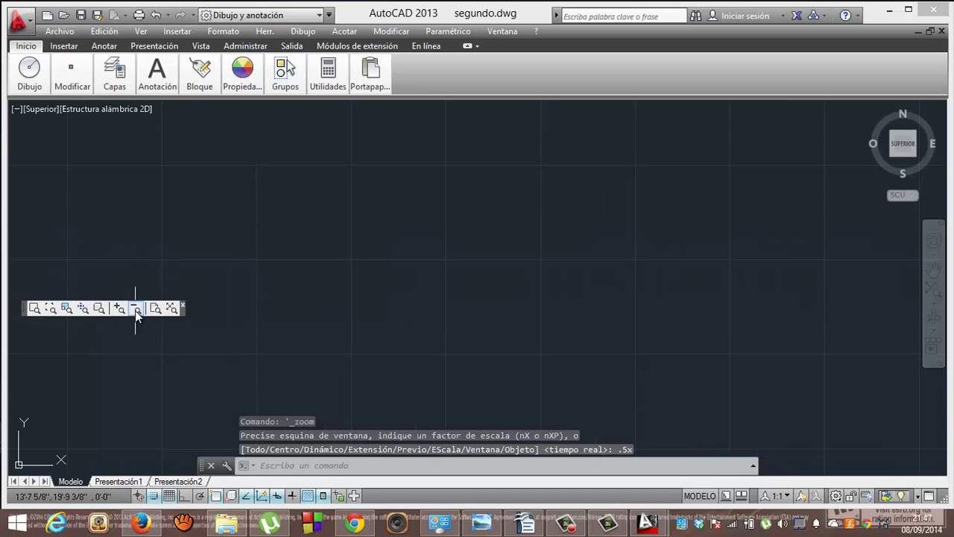
{"action": "left_click", "coordinate": [135, 310]}
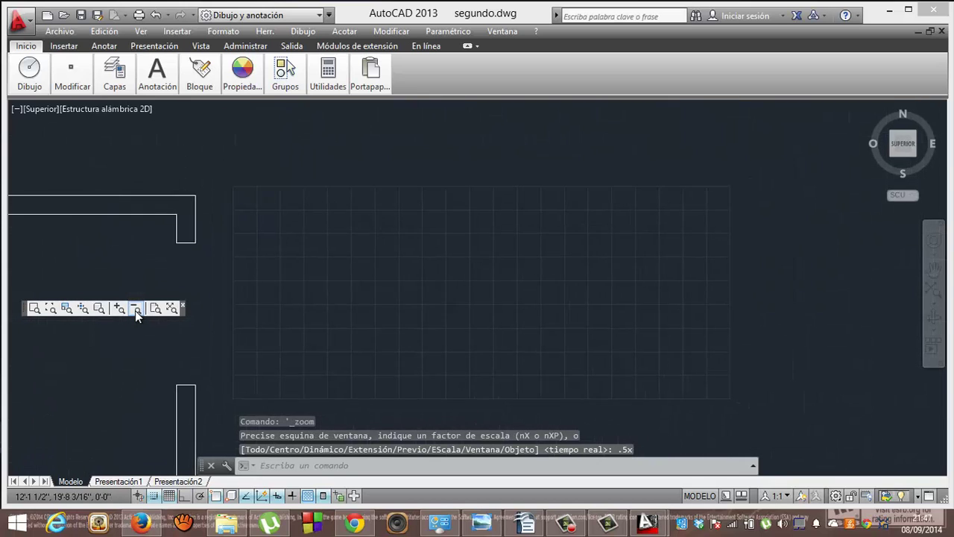
{"action": "left_click", "coordinate": [135, 311]}
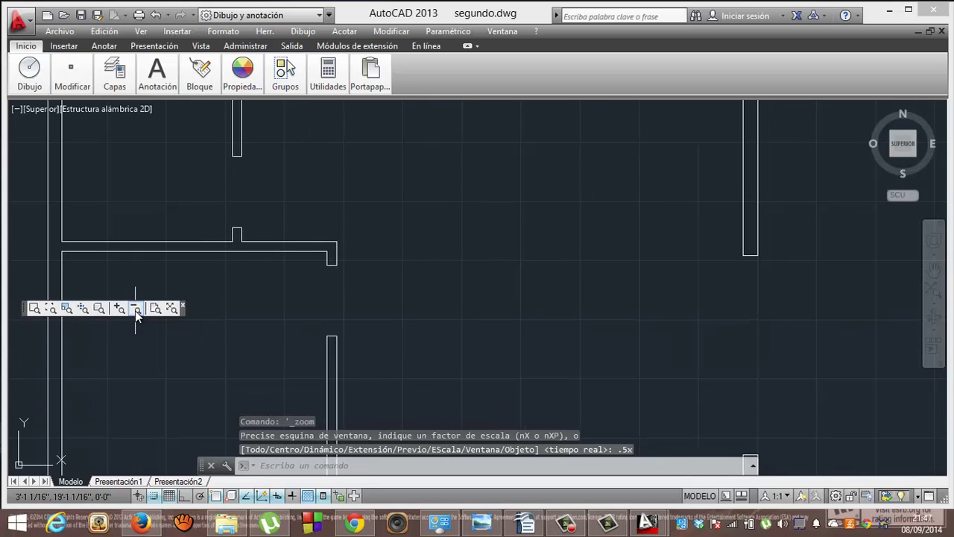
{"action": "left_click", "coordinate": [135, 310]}
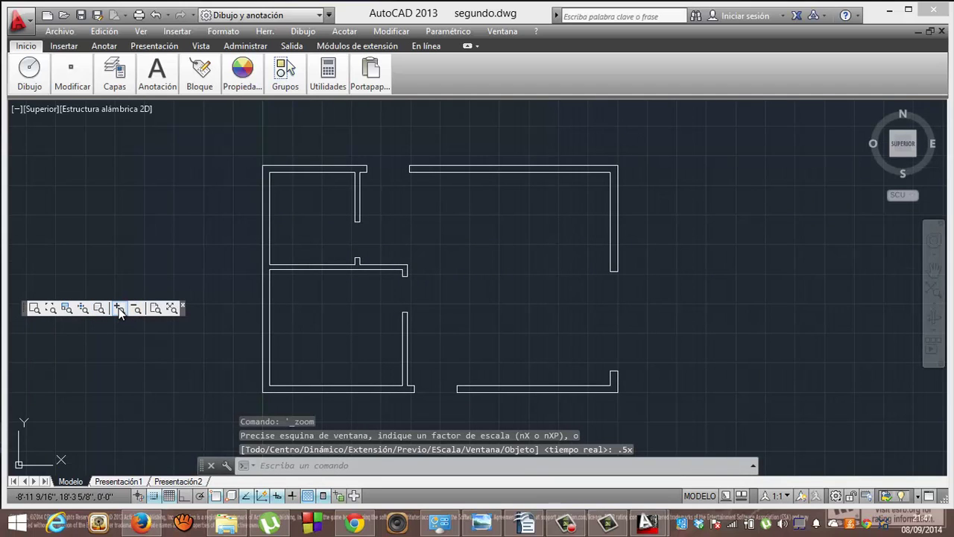
{"action": "left_click", "coordinate": [119, 309]}
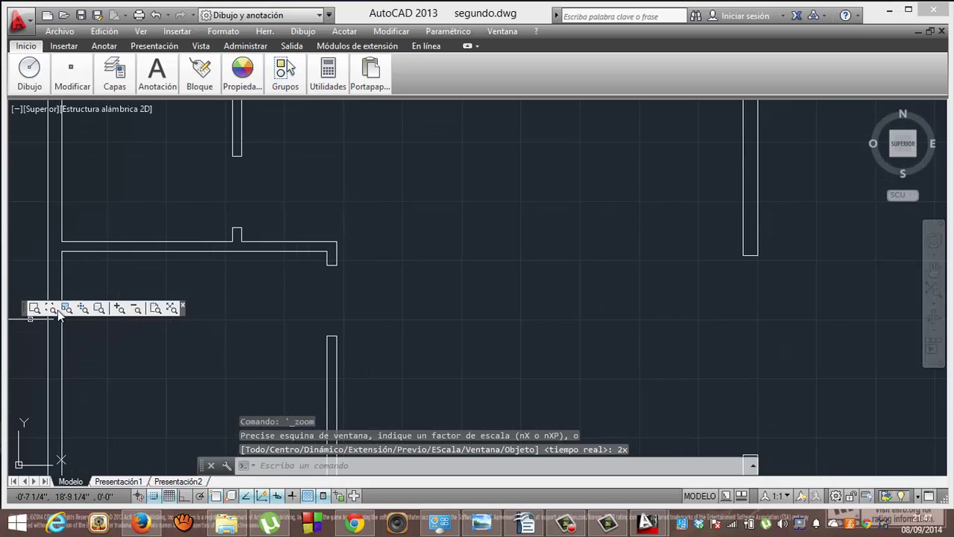
{"action": "left_click", "coordinate": [119, 309]}
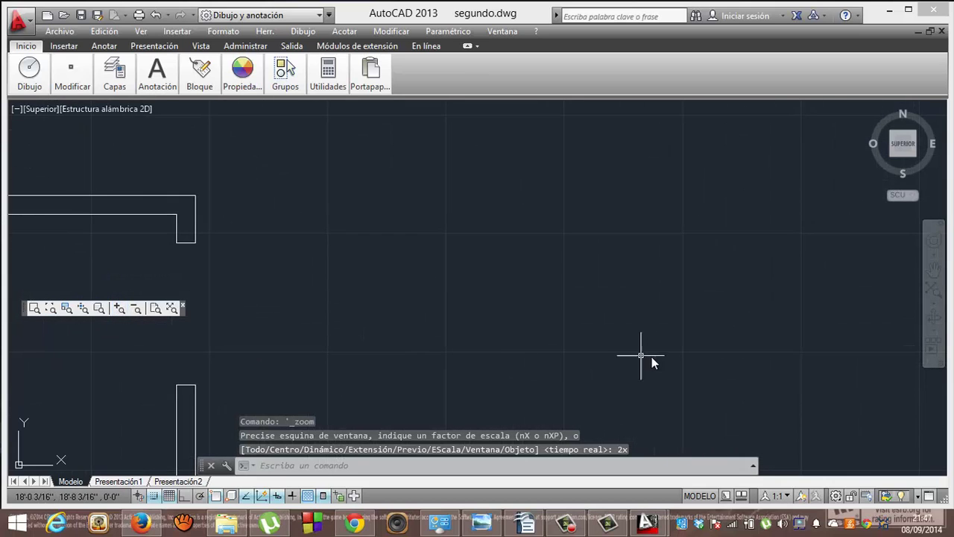
Pan the view up and right until the lower wall's door opening is centred
{"action": "left_click", "coordinate": [933, 270]}
{"action": "left_click_drag", "start_coordinate": [585, 256], "coordinate": [740, 112]}
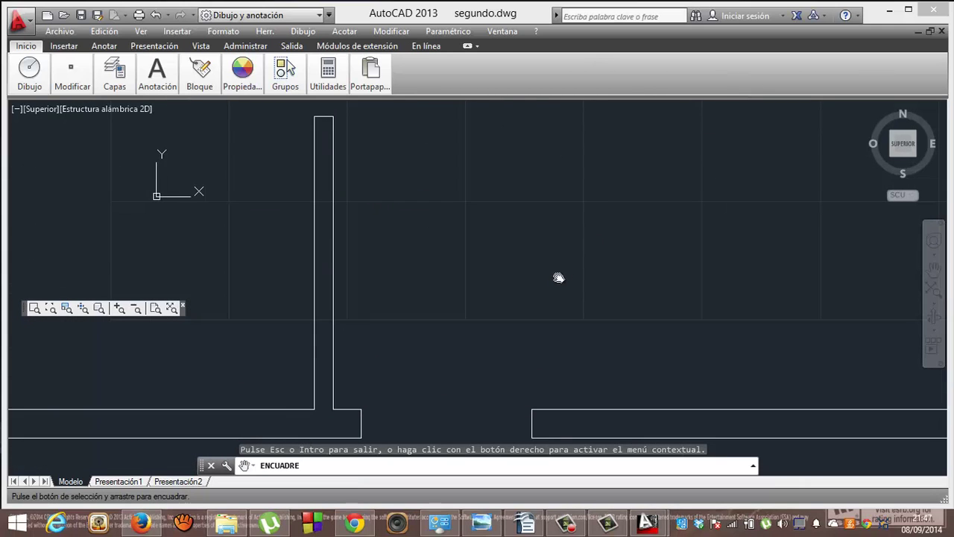
{"action": "mouse_move", "coordinate": [558, 277]}
{"action": "left_mouse_down"}
{"action": "mouse_move", "coordinate": [569, 231]}
{"action": "mouse_move", "coordinate": [525, 197]}
{"action": "mouse_move", "coordinate": [563, 159]}
{"action": "mouse_move", "coordinate": [556, 155]}
{"action": "left_mouse_up"}
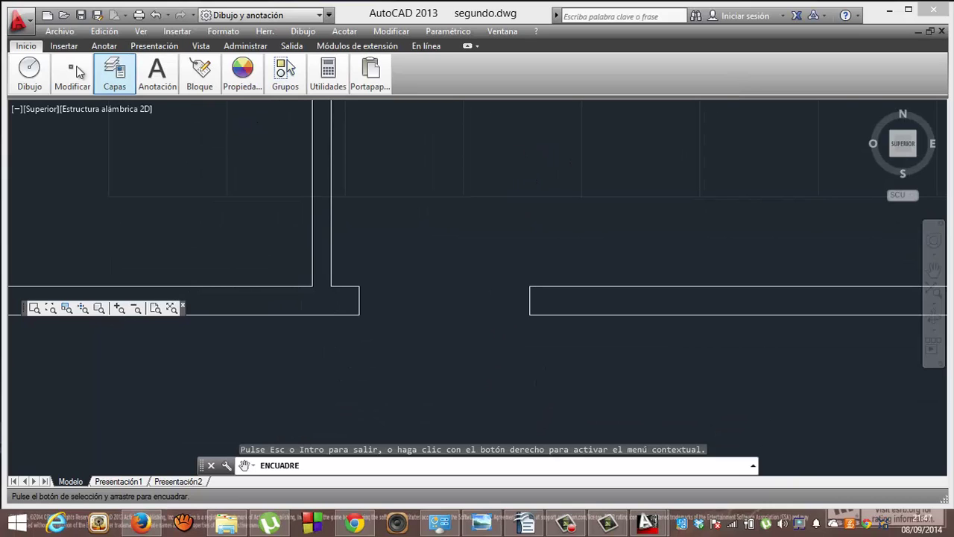
{"action": "mouse_move", "coordinate": [29, 73]}
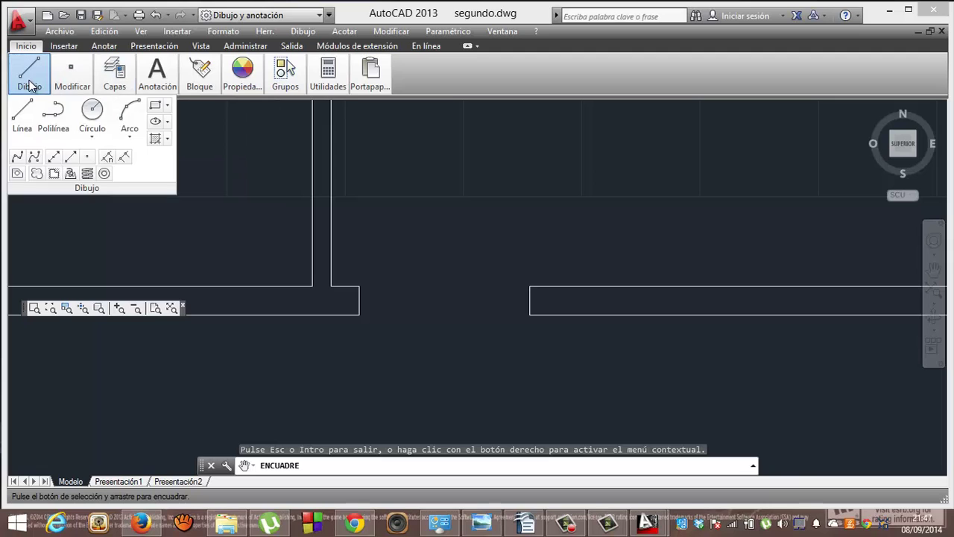
Draw a 3' by 1.5 door leaf rectangle (@3',-1.5) from the opening's left wall corner
{"action": "left_click", "coordinate": [161, 107]}
{"action": "left_click", "coordinate": [185, 126]}
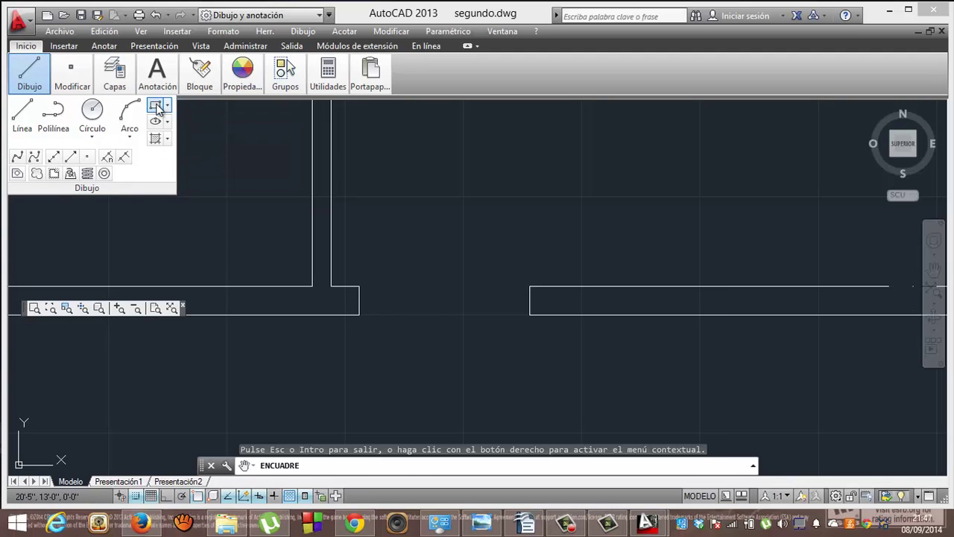
{"action": "left_click", "coordinate": [359, 287]}
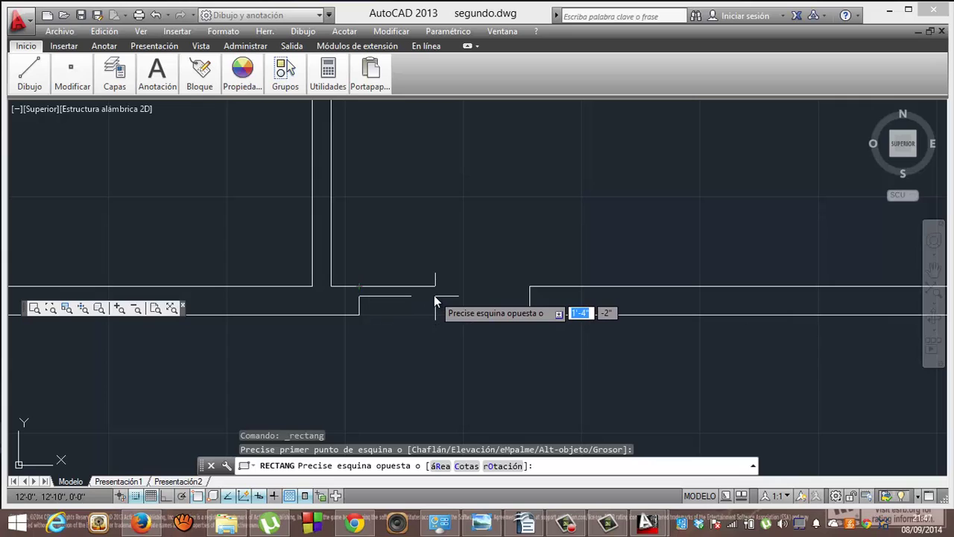
{"action": "type", "text": "@"}
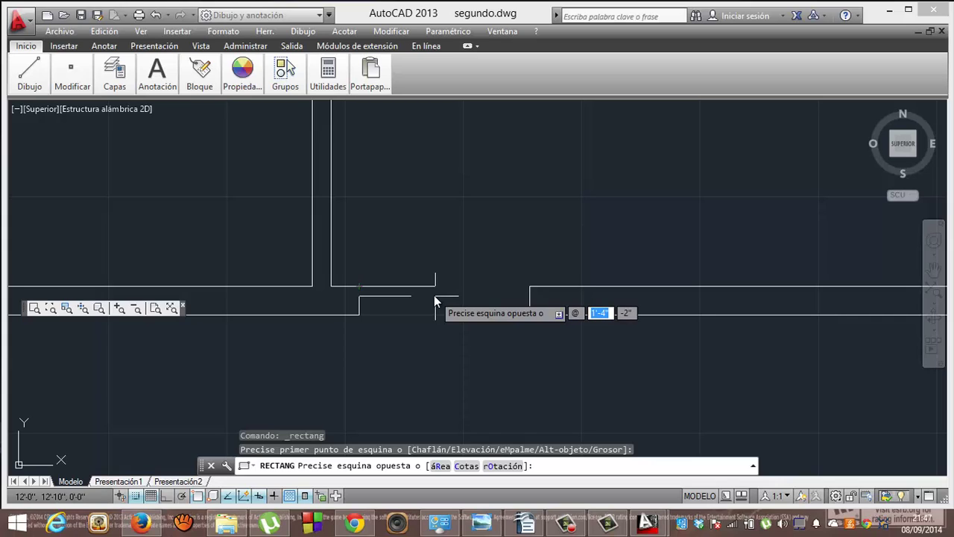
{"action": "type", "text": "3"}
{"action": "key", "text": "Tab"}
{"action": "type", "text": "-"}
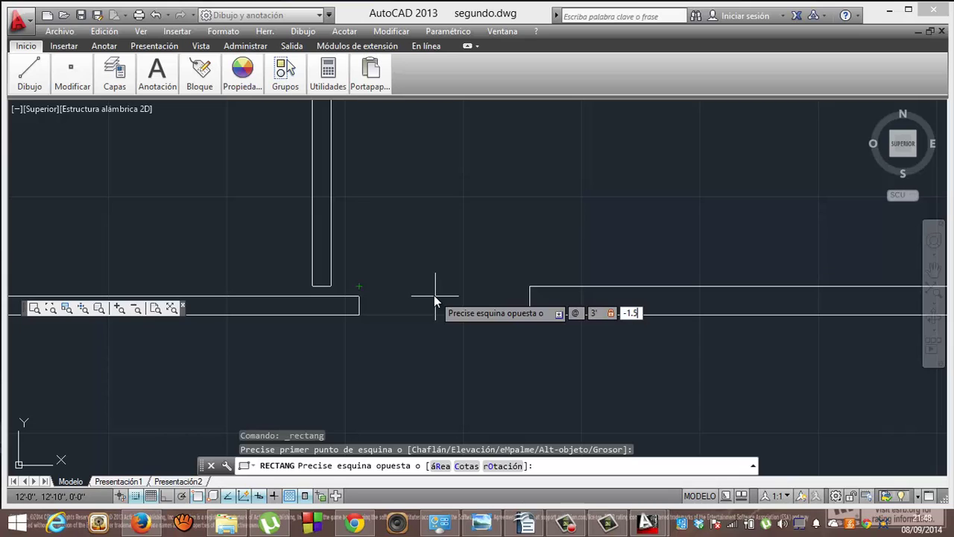
{"action": "key", "text": "Return"}
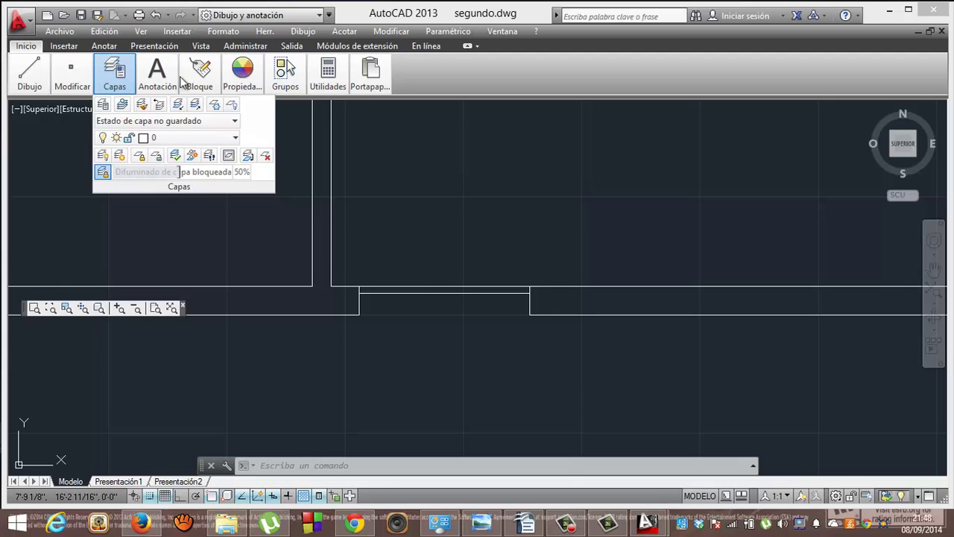
{"action": "mouse_move", "coordinate": [158, 74]}
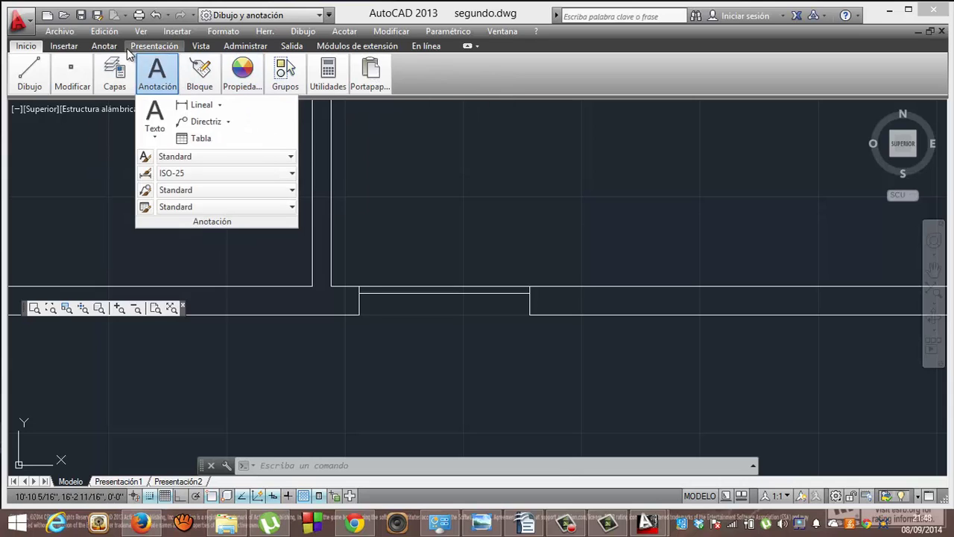
Rotate the door leaf rectangle 90° about its left corner so it stands upright
{"action": "left_click", "coordinate": [103, 47]}
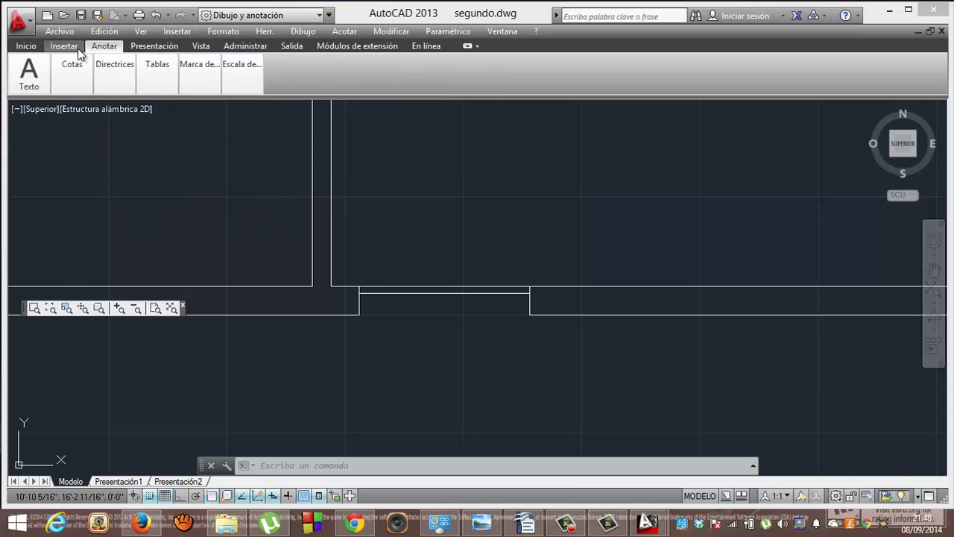
{"action": "left_click", "coordinate": [64, 46]}
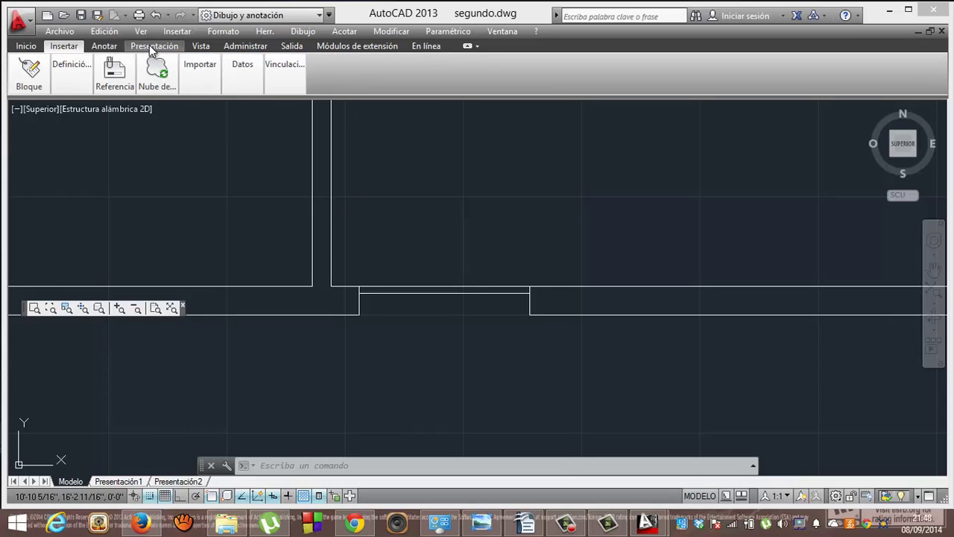
{"action": "left_click", "coordinate": [27, 46]}
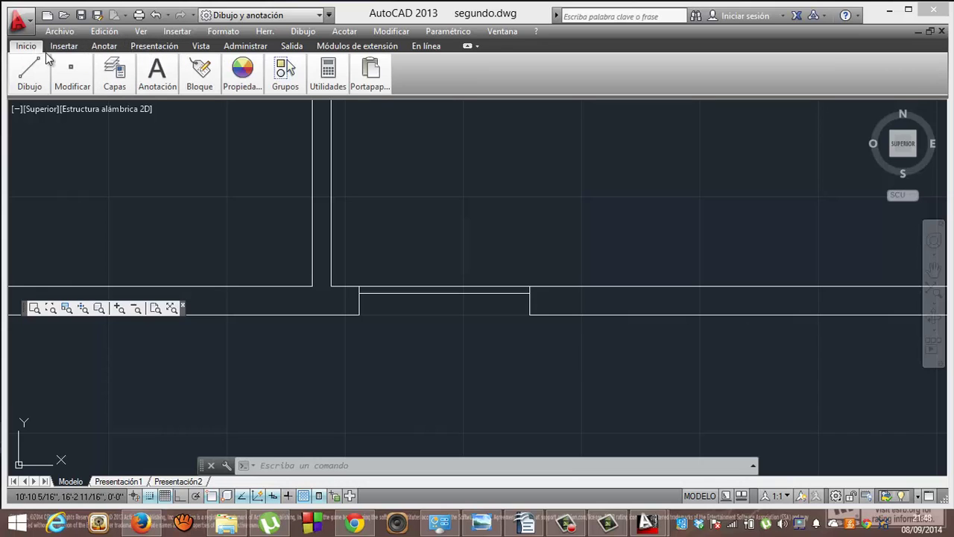
{"action": "mouse_move", "coordinate": [72, 74]}
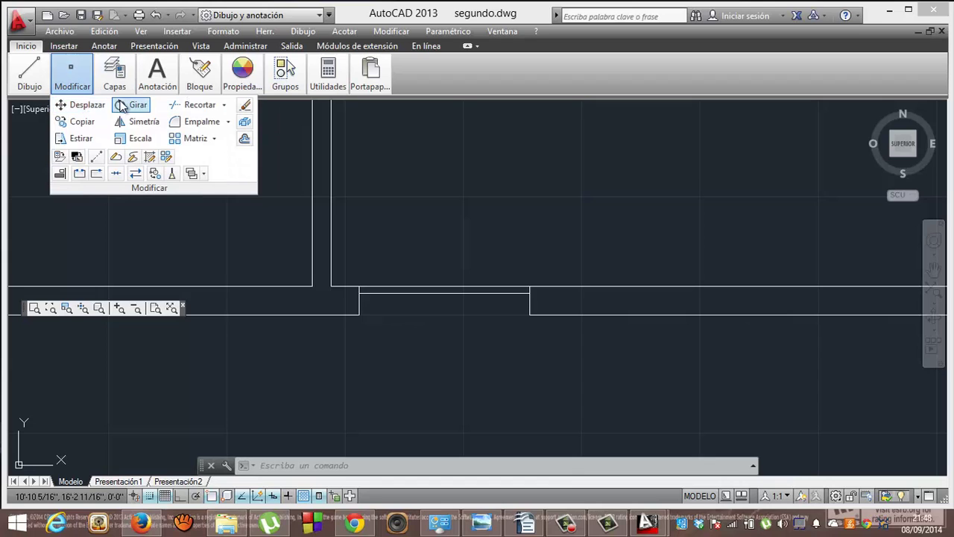
{"action": "left_click", "coordinate": [133, 105]}
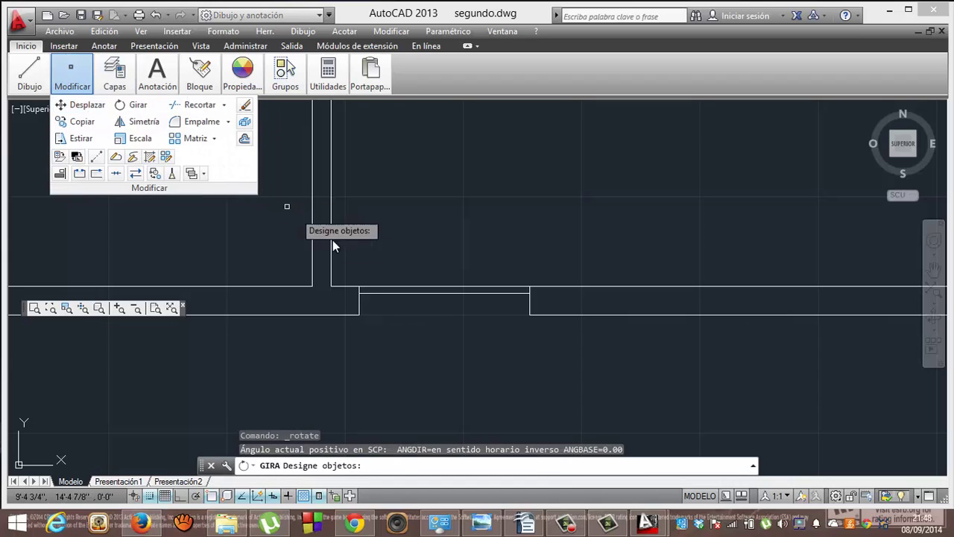
{"action": "left_click", "coordinate": [371, 290]}
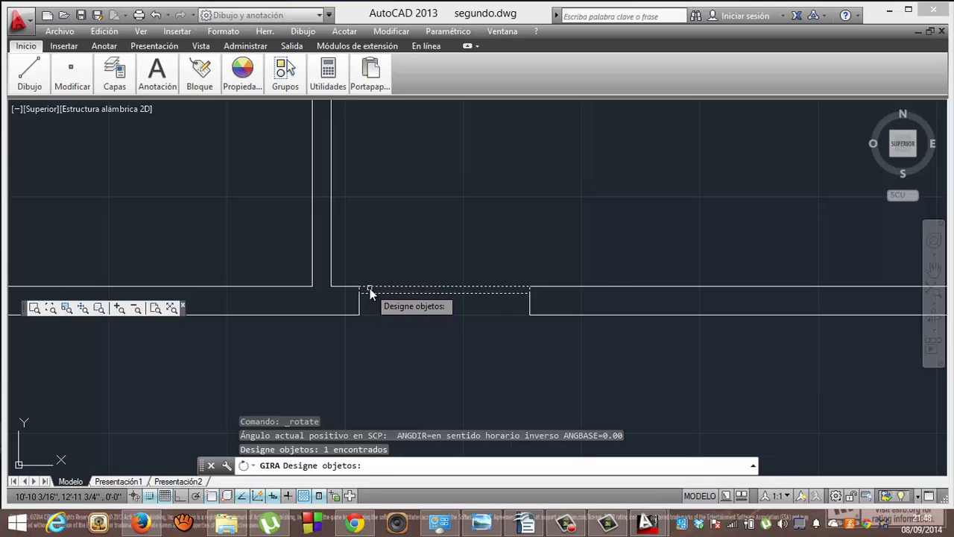
{"action": "key", "text": "Return"}
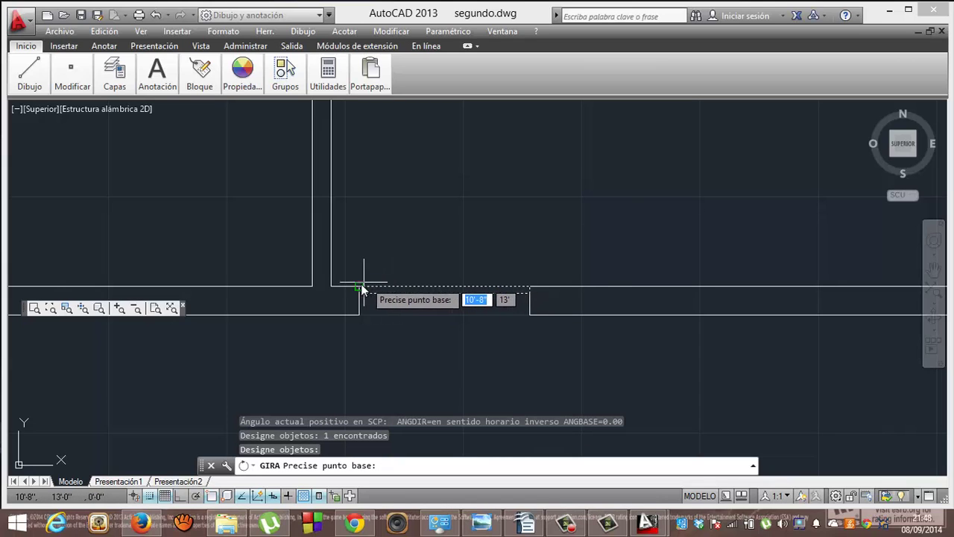
{"action": "left_click", "coordinate": [358, 289]}
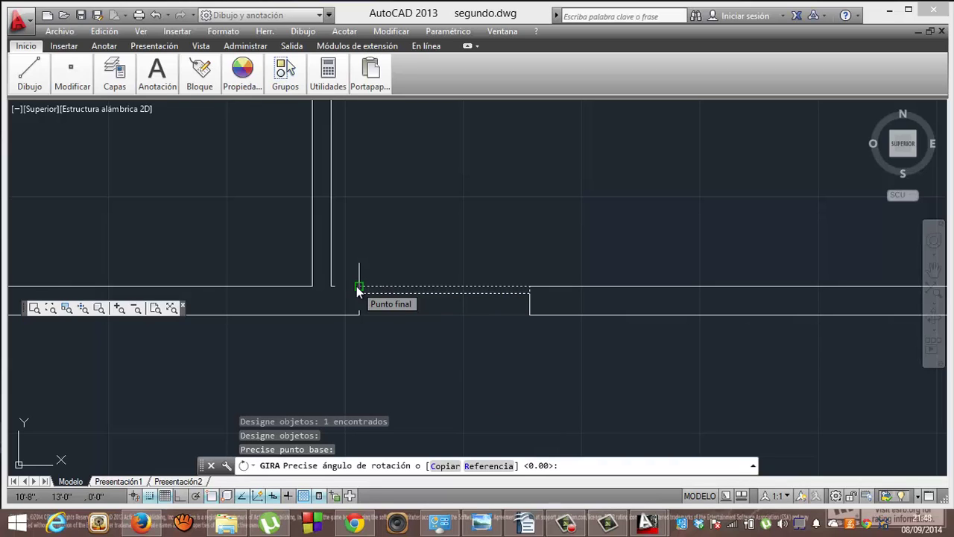
{"action": "type", "text": "90"}
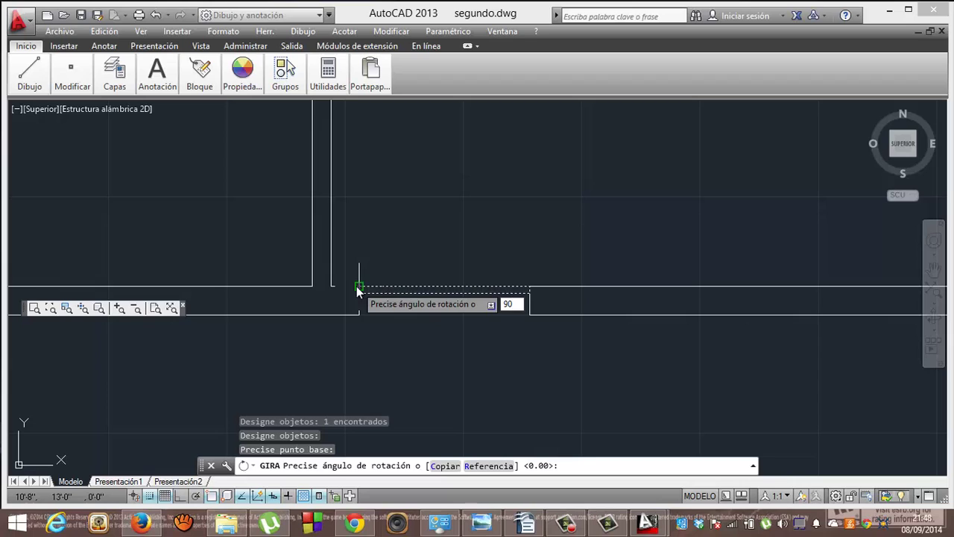
{"action": "key", "text": "Return"}
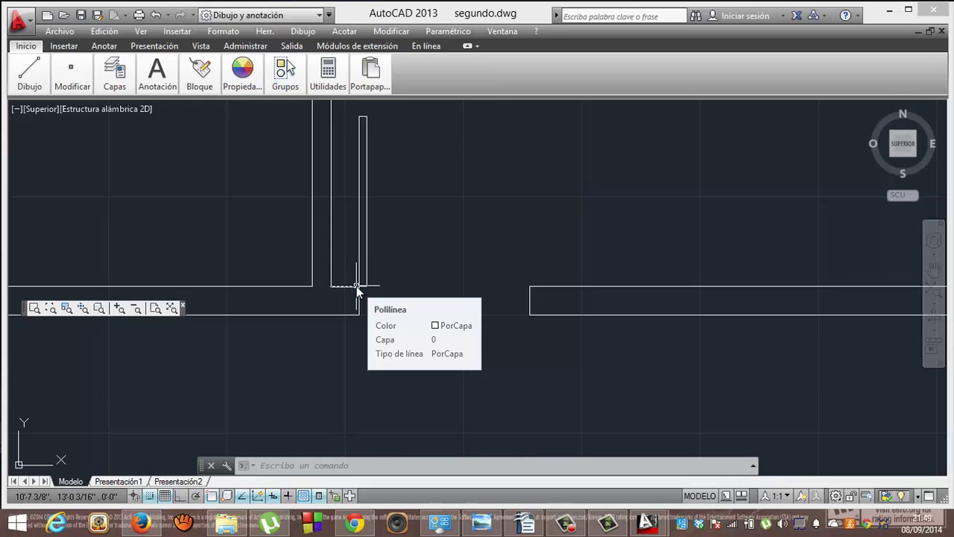
{"action": "mouse_move", "coordinate": [29, 73]}
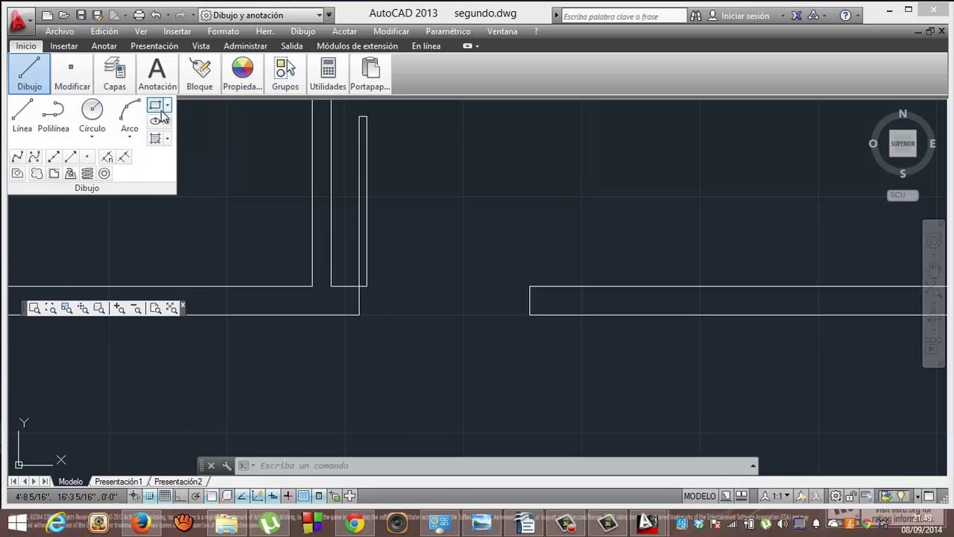
{"action": "left_click", "coordinate": [166, 123]}
{"action": "left_click", "coordinate": [166, 122]}
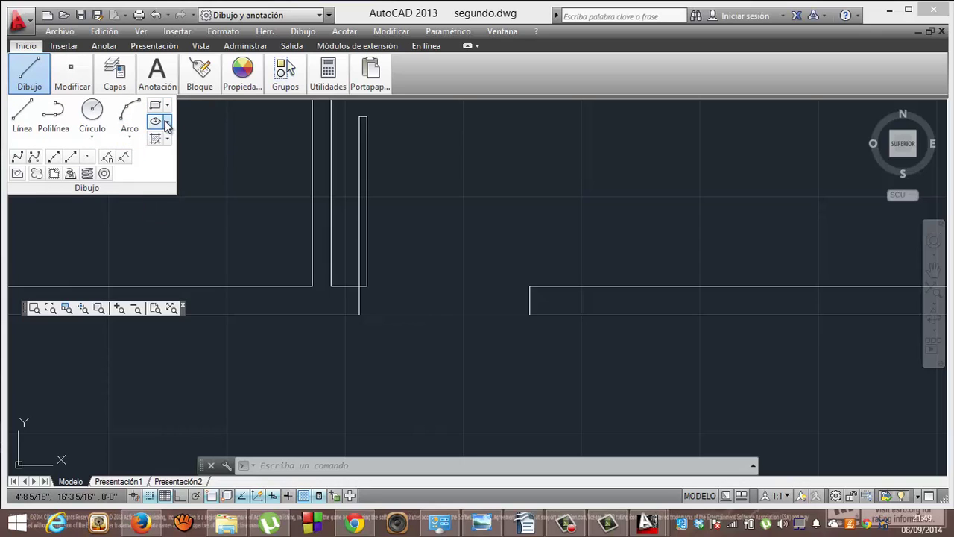
{"action": "left_click", "coordinate": [166, 122]}
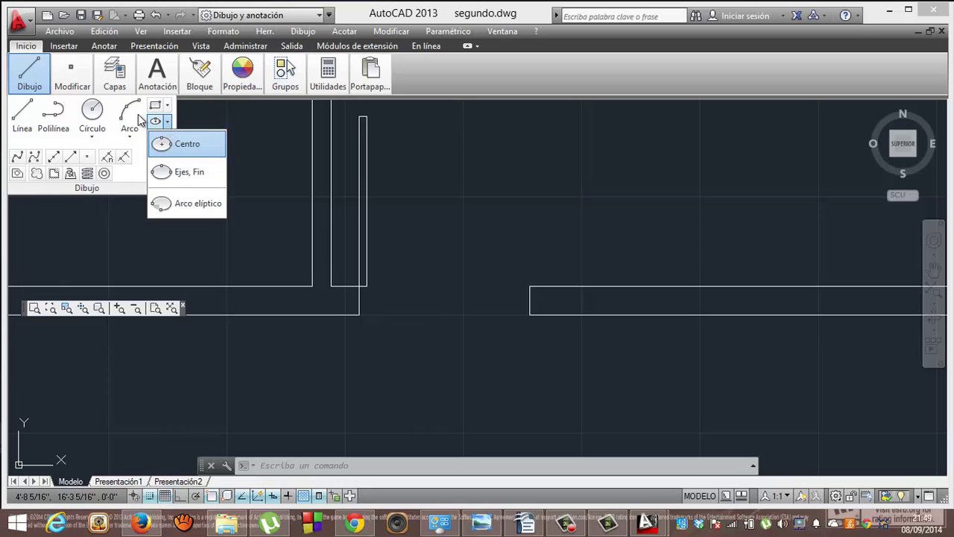
{"action": "left_click", "coordinate": [130, 114]}
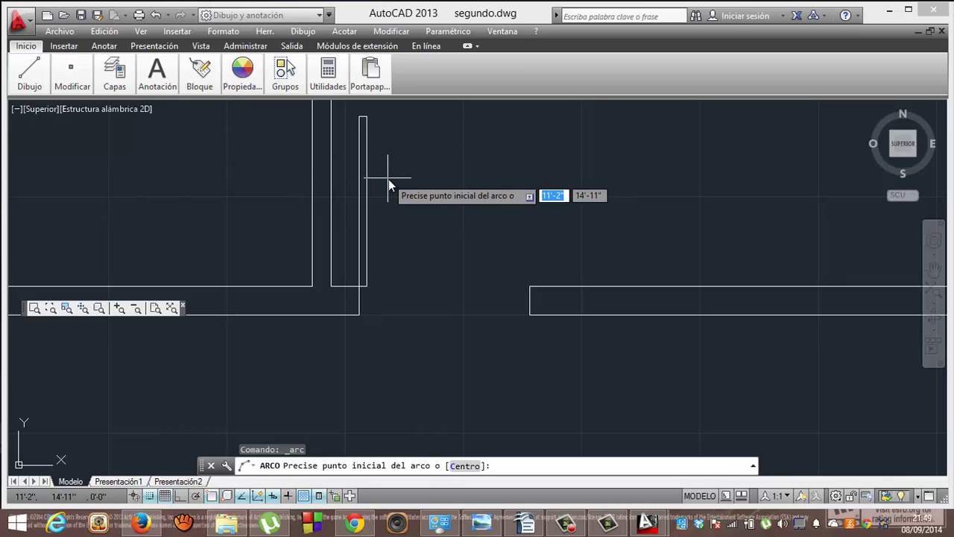
{"action": "left_click", "coordinate": [531, 296]}
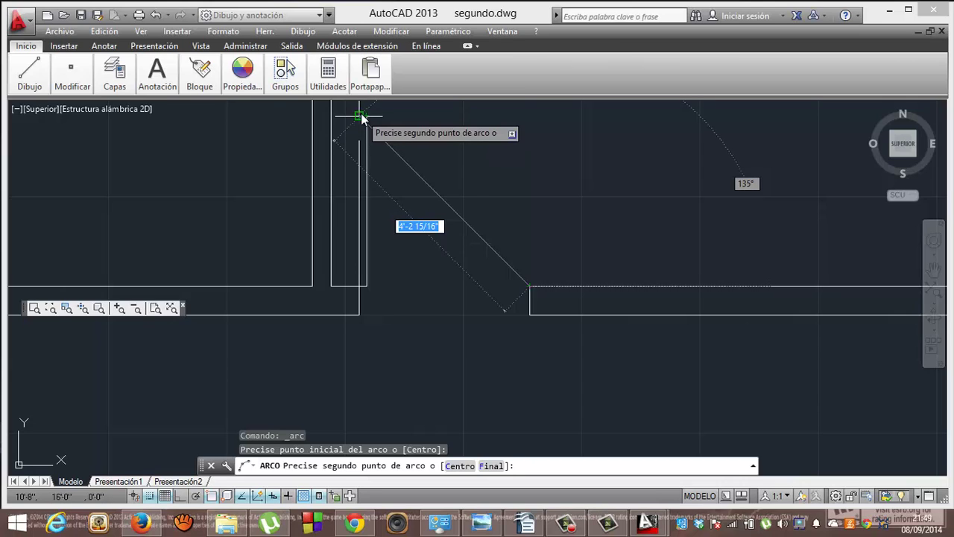
{"action": "key", "text": "Escape"}
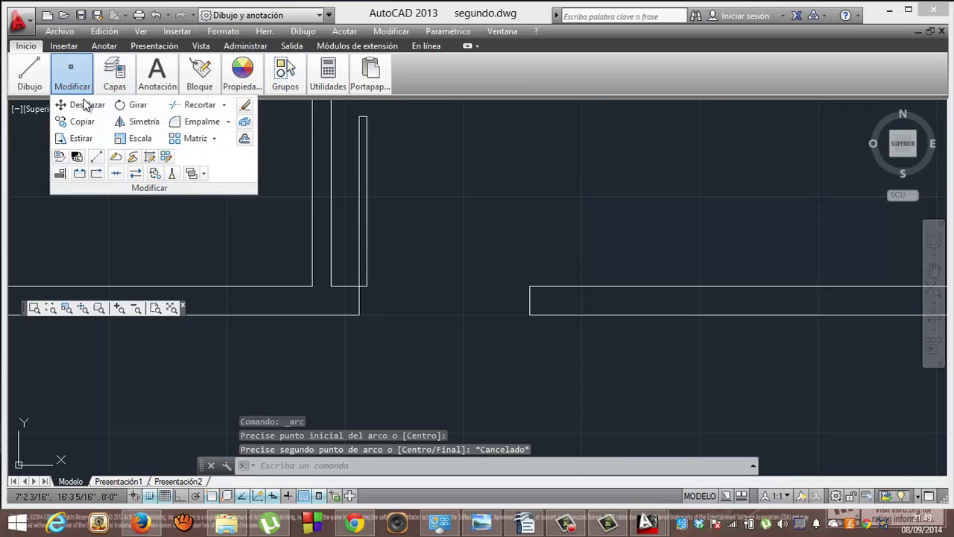
{"action": "mouse_move", "coordinate": [30, 75]}
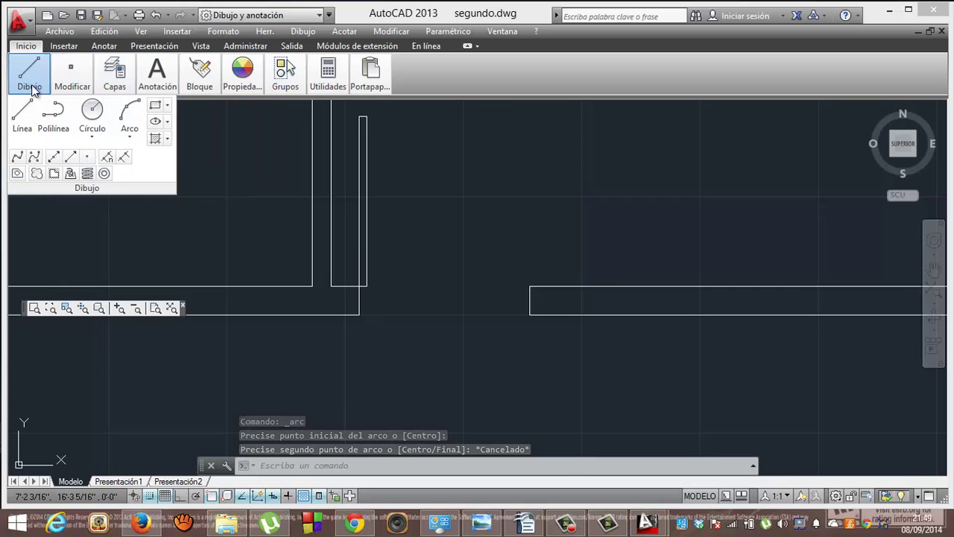
Begin a three-point arc from the door leaf base toward the right wall end
{"action": "left_click", "coordinate": [130, 118]}
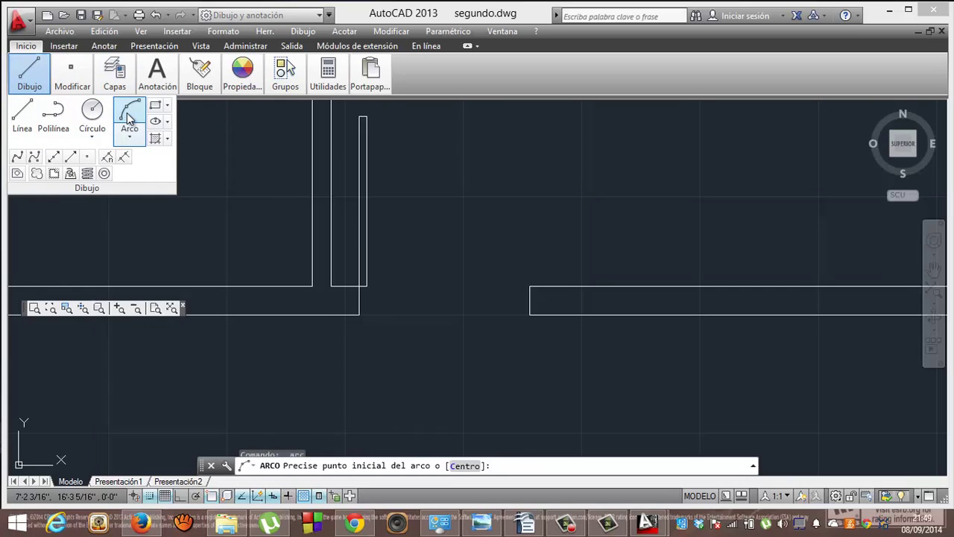
{"action": "left_click", "coordinate": [360, 287]}
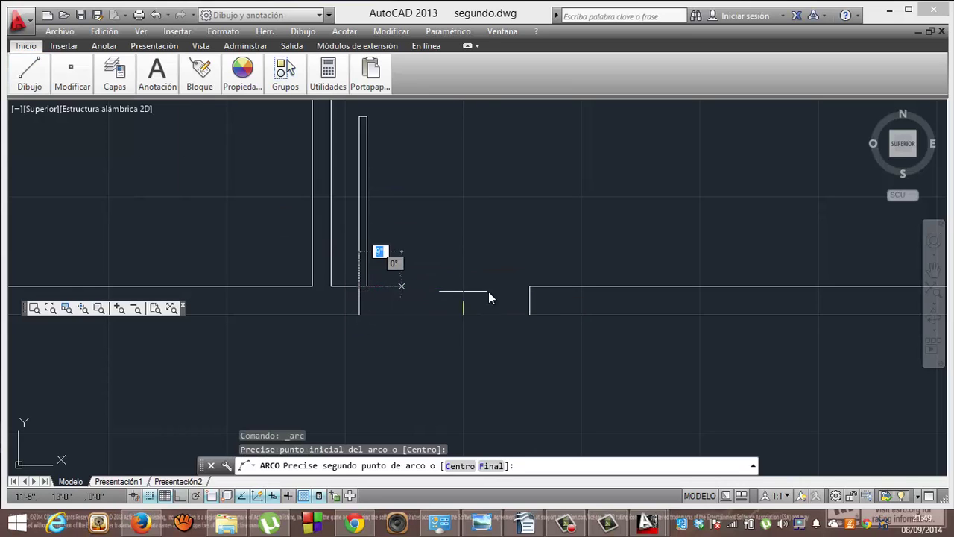
{"action": "left_click", "coordinate": [534, 289]}
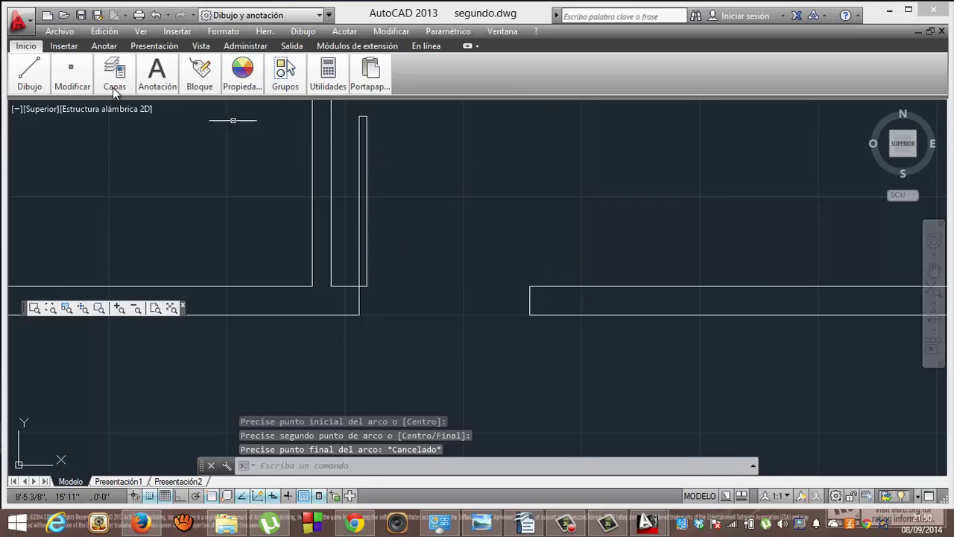
{"action": "mouse_move", "coordinate": [29, 75]}
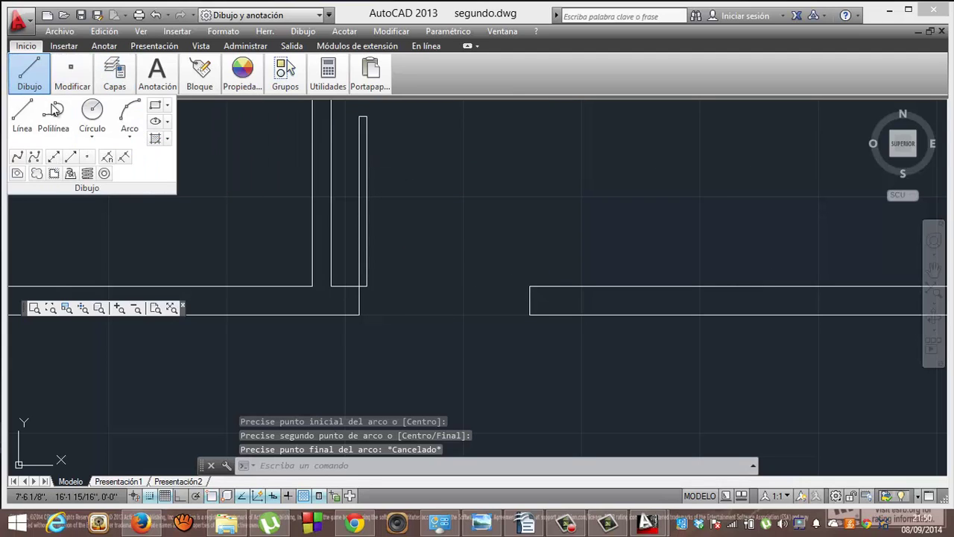
Retry the three-point arc, cancel it with Esc, and restart the Arc command
{"action": "left_click", "coordinate": [125, 115]}
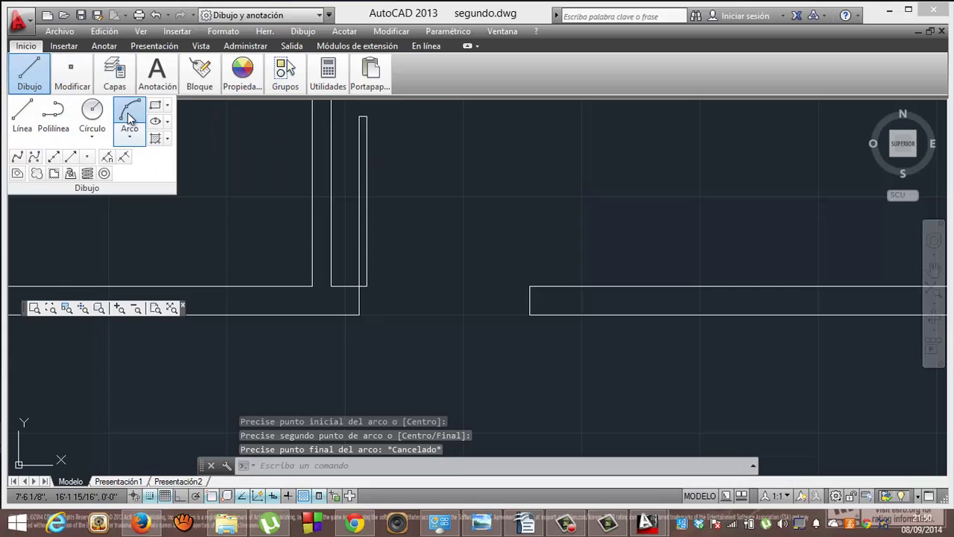
{"action": "left_click", "coordinate": [357, 292]}
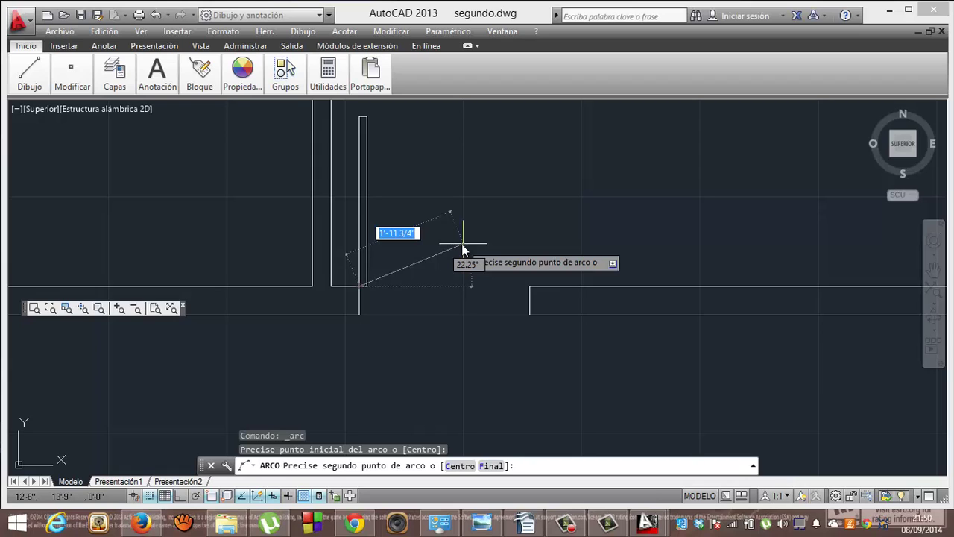
{"action": "left_click", "coordinate": [530, 286]}
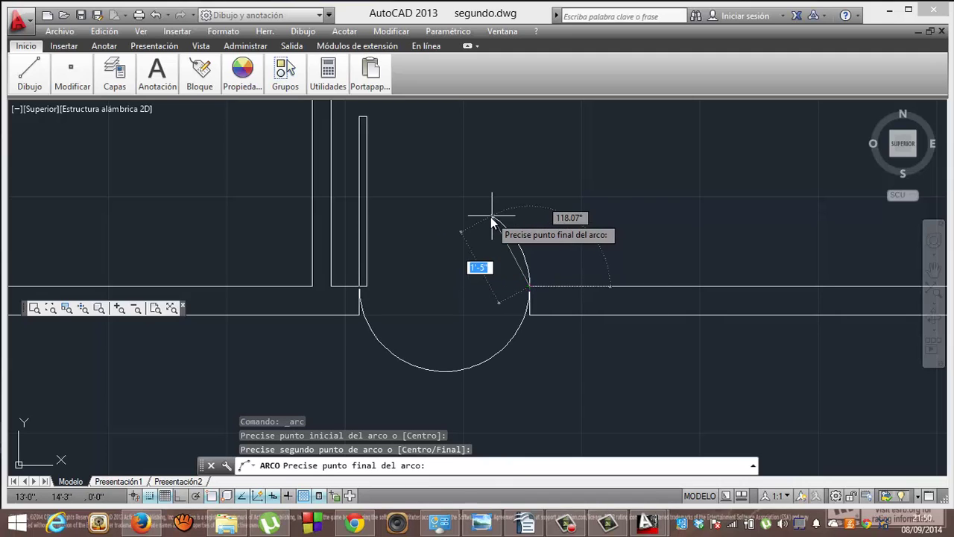
{"action": "key", "text": "Escape"}
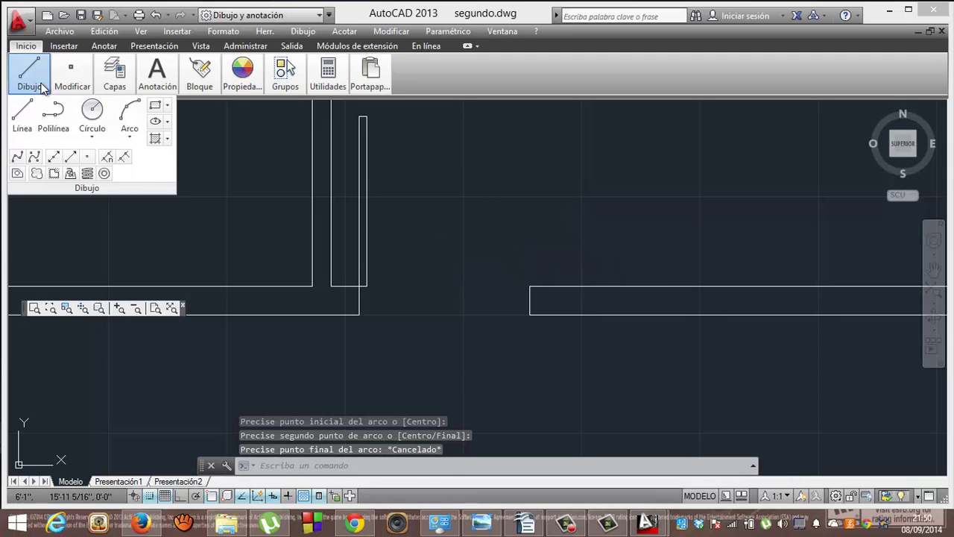
{"action": "mouse_move", "coordinate": [30, 74]}
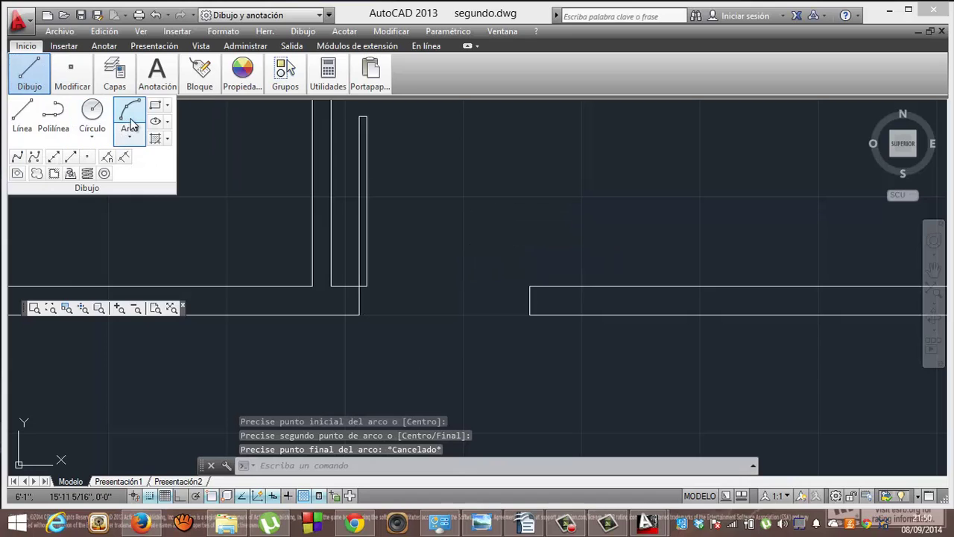
{"action": "left_click", "coordinate": [131, 124]}
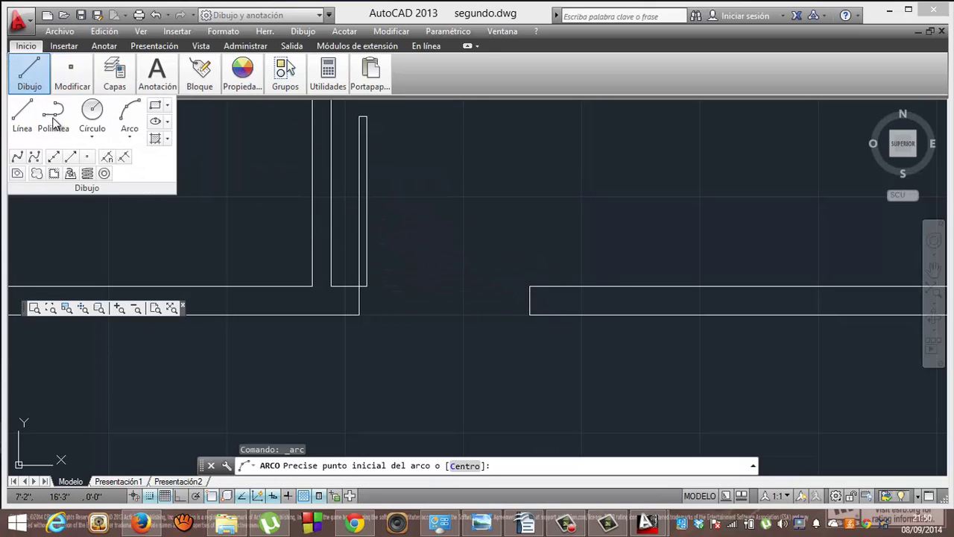
Draw a 90° Start-Center-Angle arc from the right wall end, centred on the door leaf base
{"action": "left_click", "coordinate": [129, 138]}
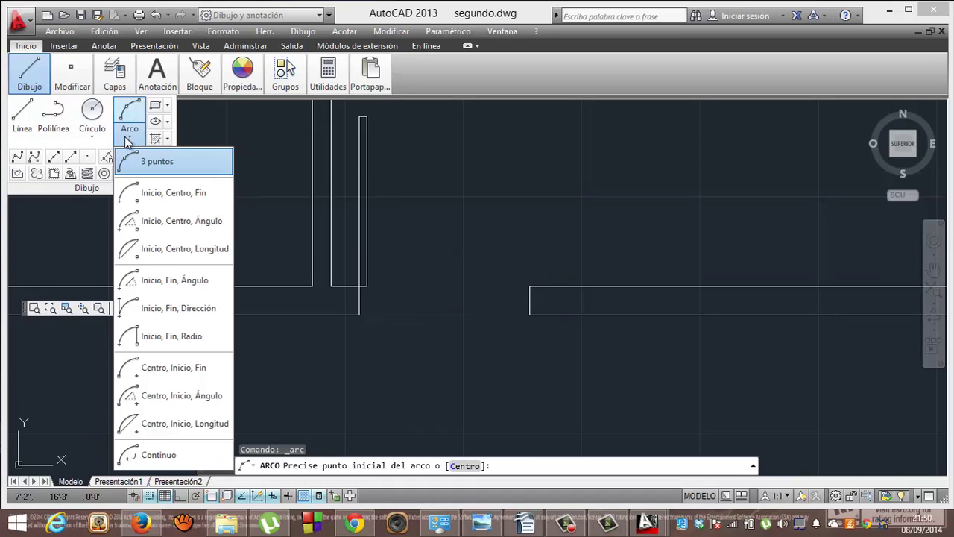
{"action": "left_click", "coordinate": [158, 218]}
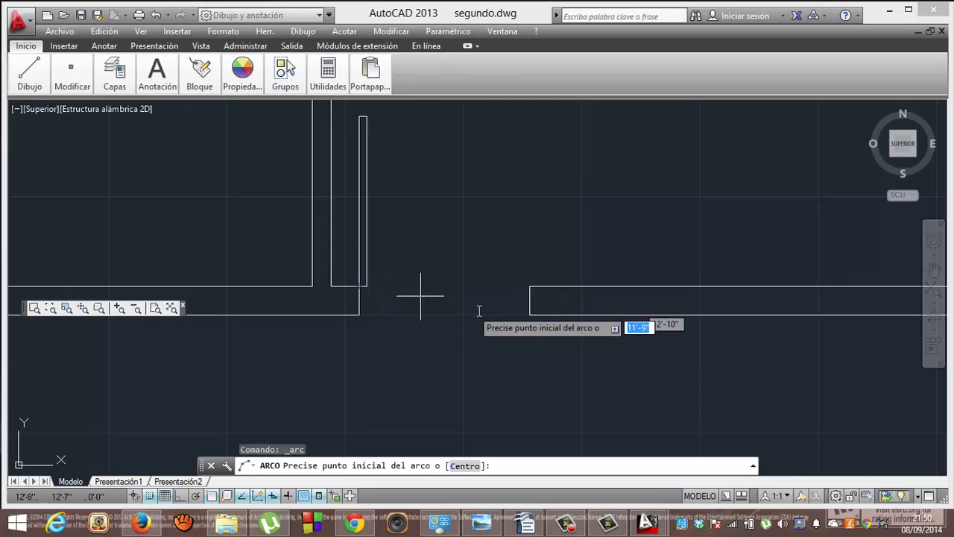
{"action": "left_click", "coordinate": [530, 286]}
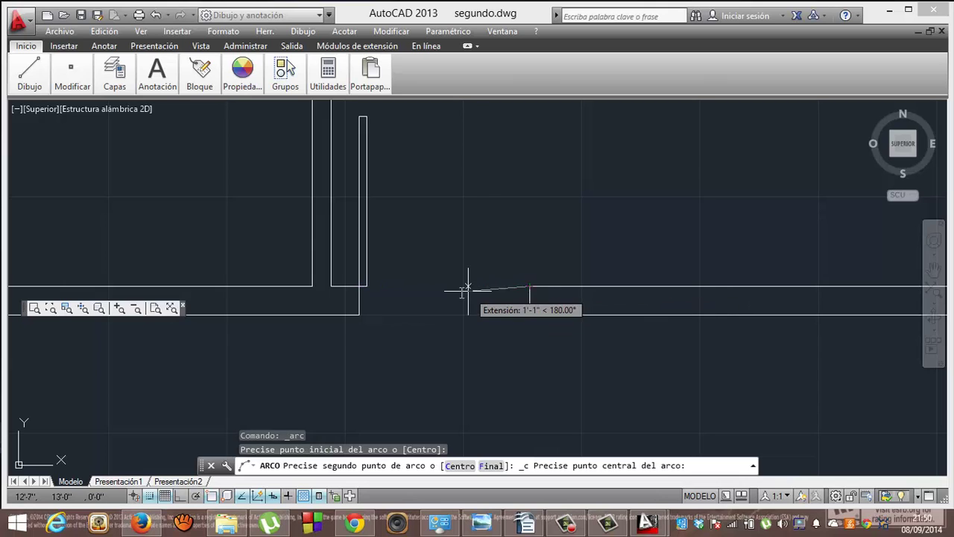
{"action": "left_click", "coordinate": [359, 287]}
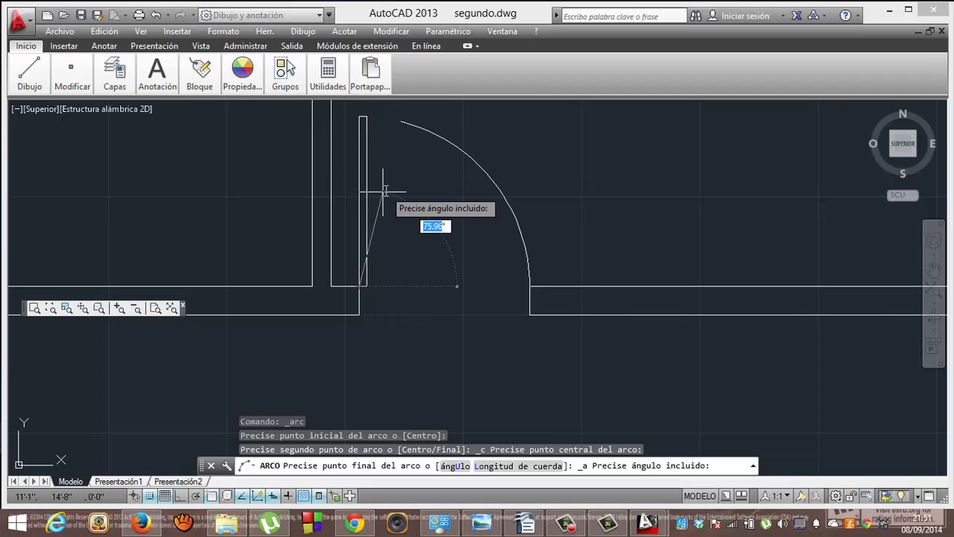
{"action": "type", "text": "90"}
{"action": "key", "text": "Return"}
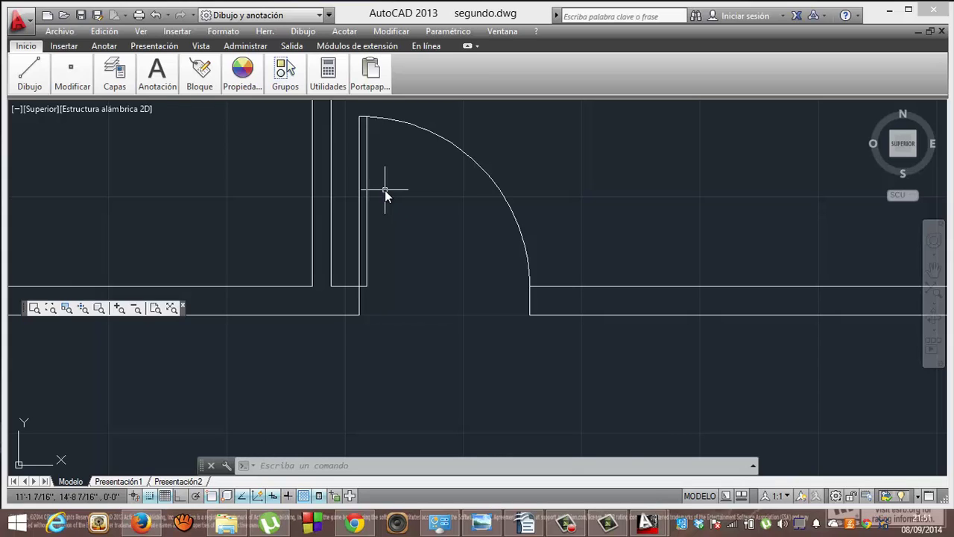
Zoom out twice and pan so the whole floor plan sits centred on screen
{"action": "left_click", "coordinate": [140, 315]}
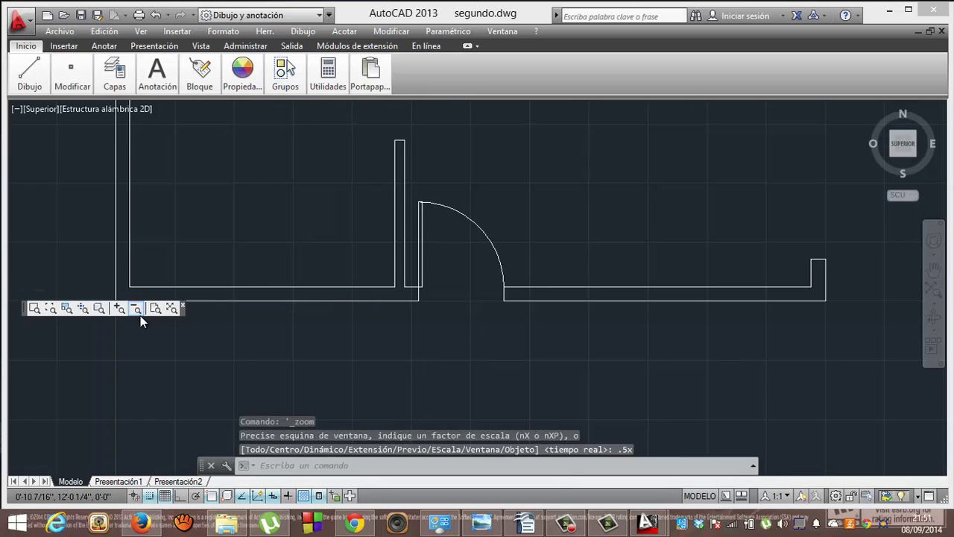
{"action": "left_click", "coordinate": [140, 316]}
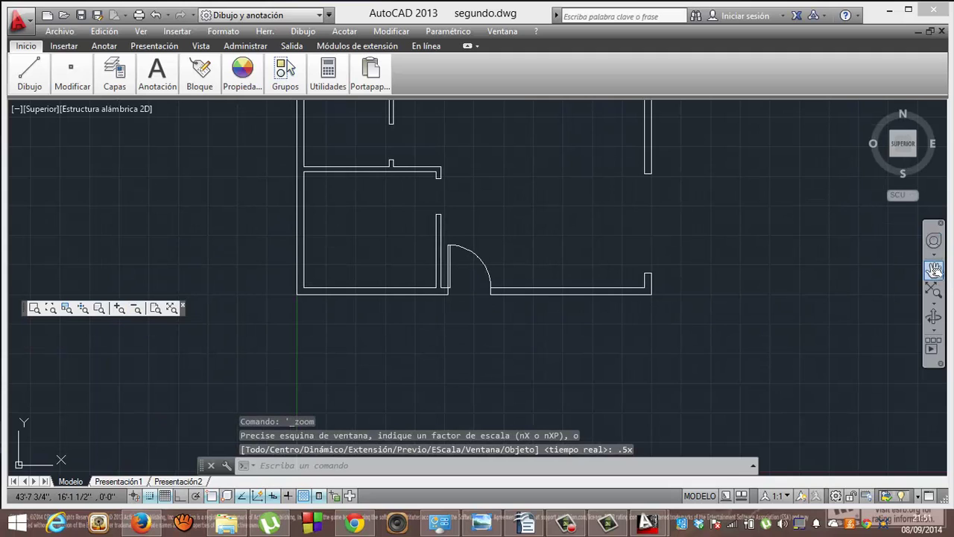
{"action": "left_click", "coordinate": [934, 270]}
{"action": "left_click_drag", "start_coordinate": [515, 196], "coordinate": [495, 299]}
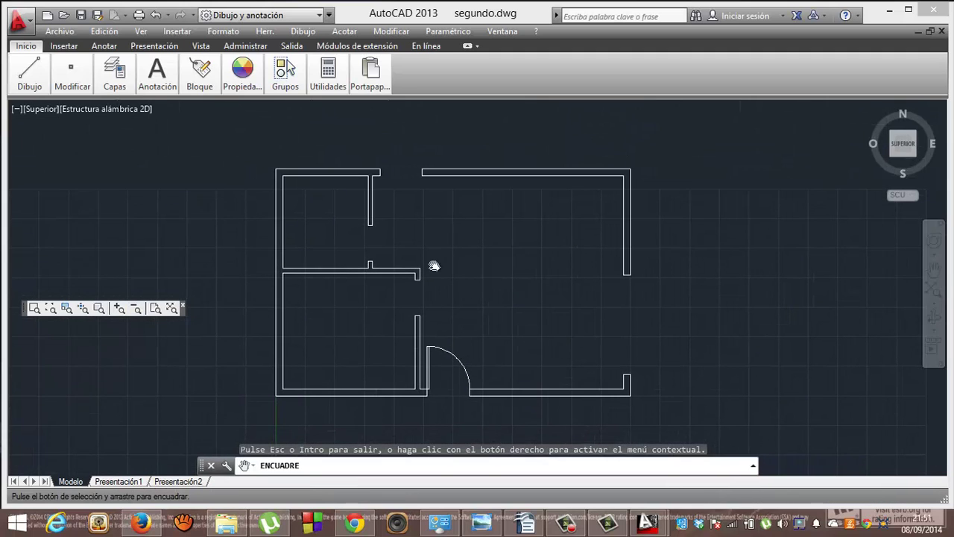
{"action": "left_click", "coordinate": [103, 31]}
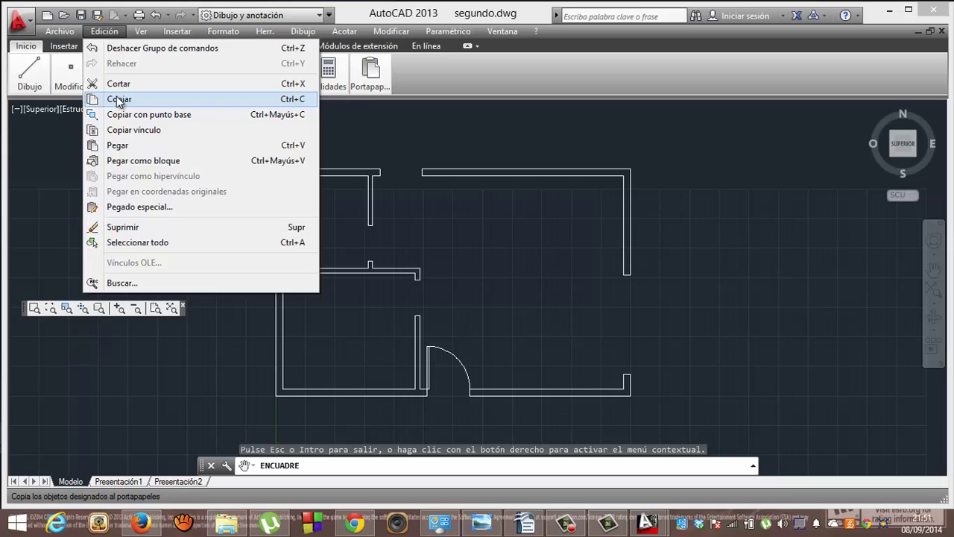
Copy the door leaf and its swing arc to the clipboard via Edit > Copy
{"action": "left_click", "coordinate": [118, 99]}
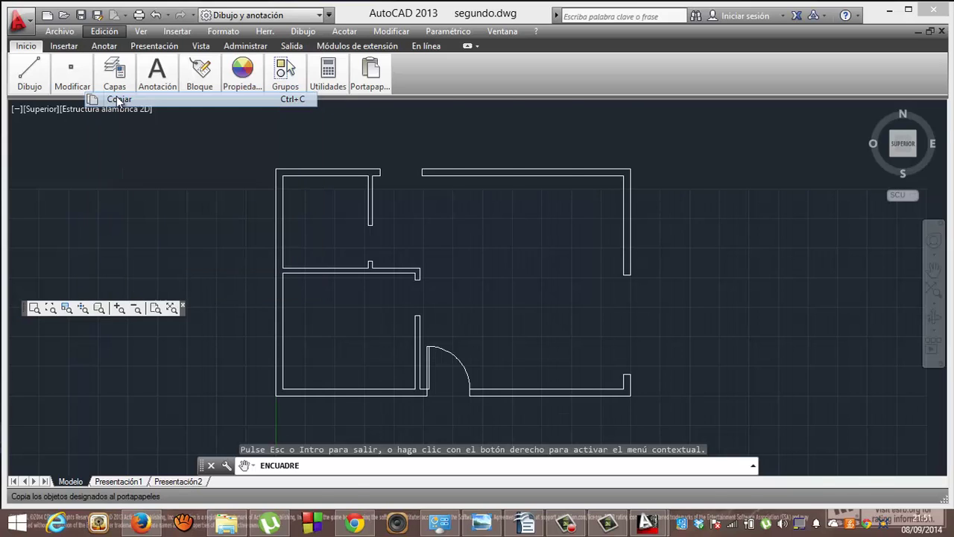
{"action": "left_click", "coordinate": [428, 387]}
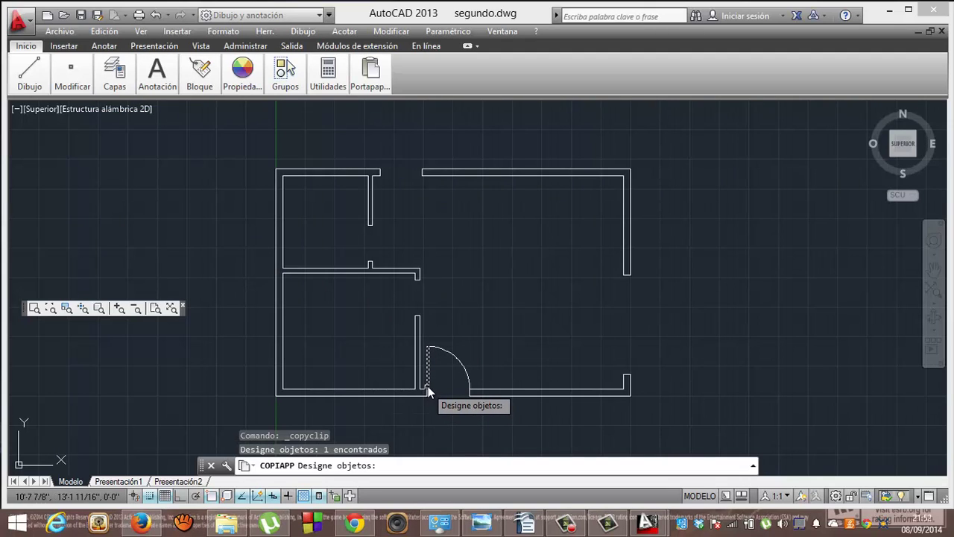
{"action": "left_click", "coordinate": [462, 366]}
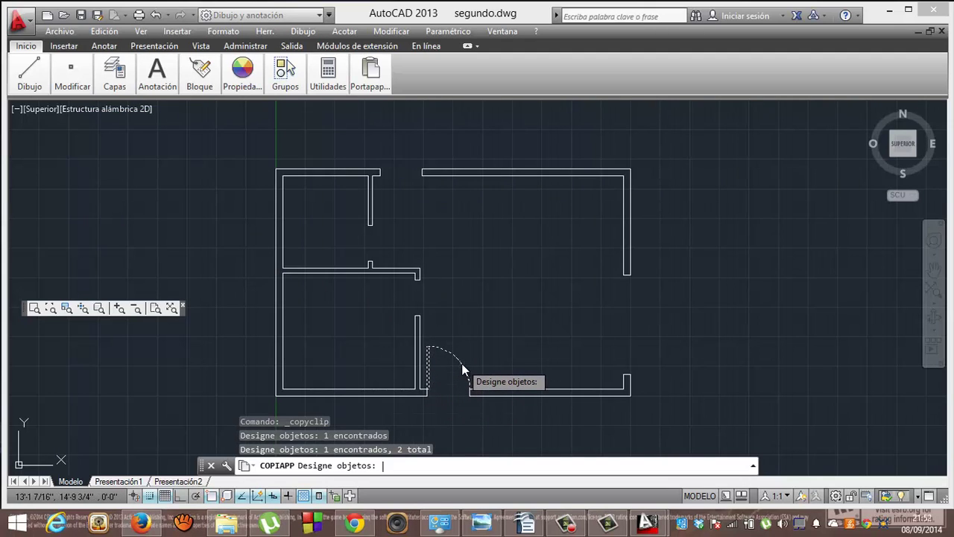
{"action": "key", "text": "Return"}
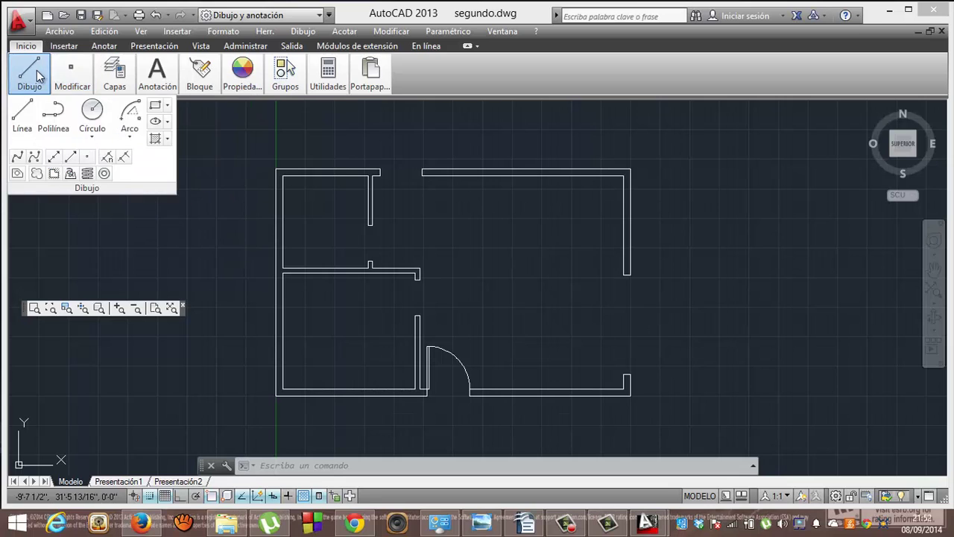
{"action": "mouse_move", "coordinate": [72, 72]}
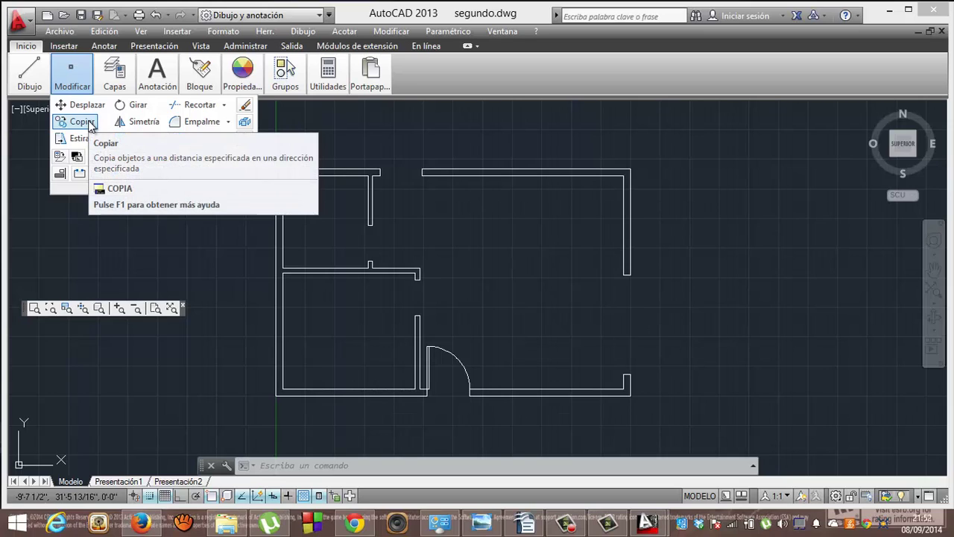
Copy the door leaf and arc, based at the leaf base, into the top wall opening
{"action": "left_click", "coordinate": [90, 125]}
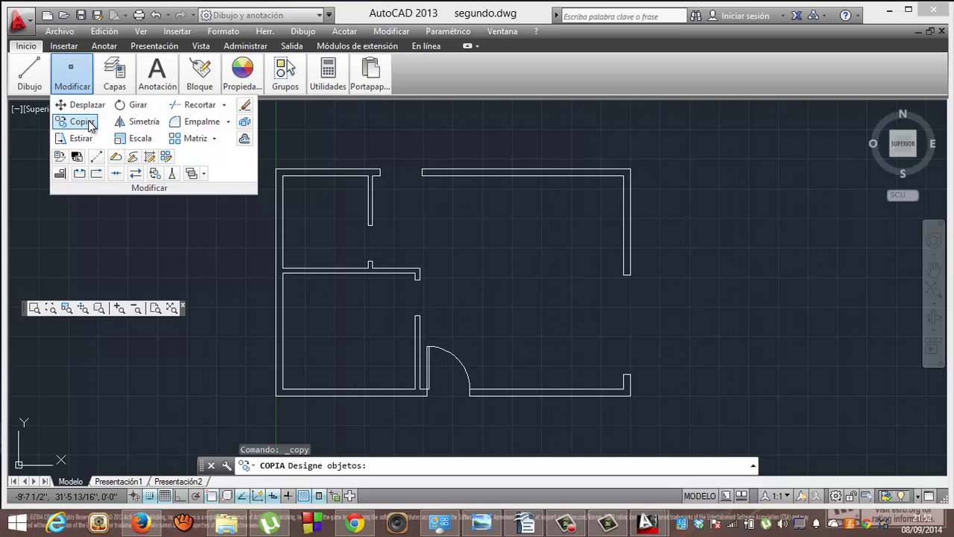
{"action": "left_click", "coordinate": [429, 360]}
{"action": "left_click", "coordinate": [455, 356]}
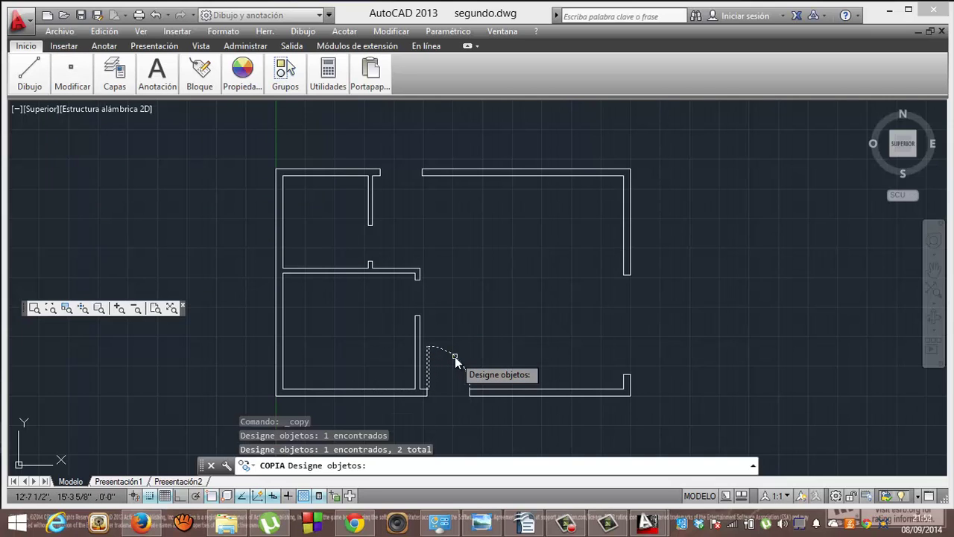
{"action": "key", "text": "Return"}
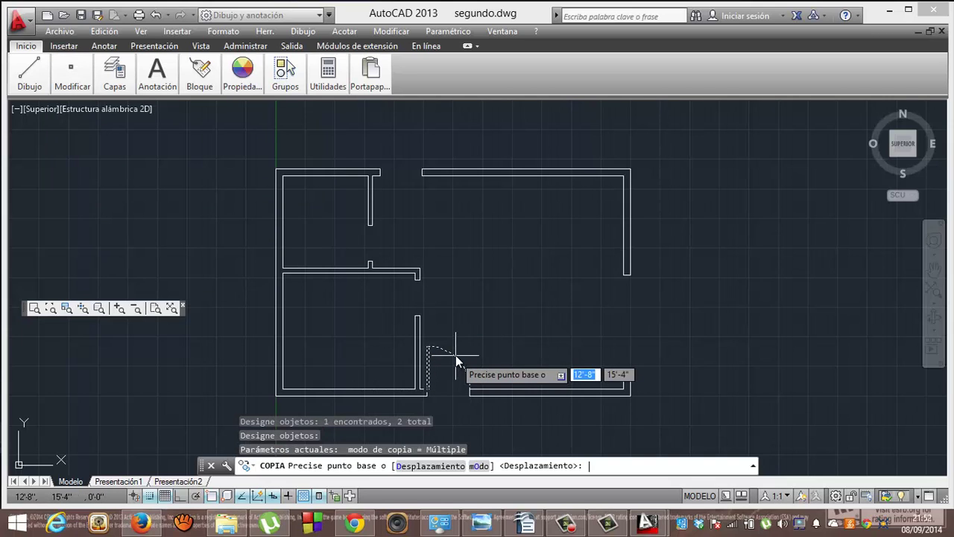
{"action": "left_click", "coordinate": [427, 388]}
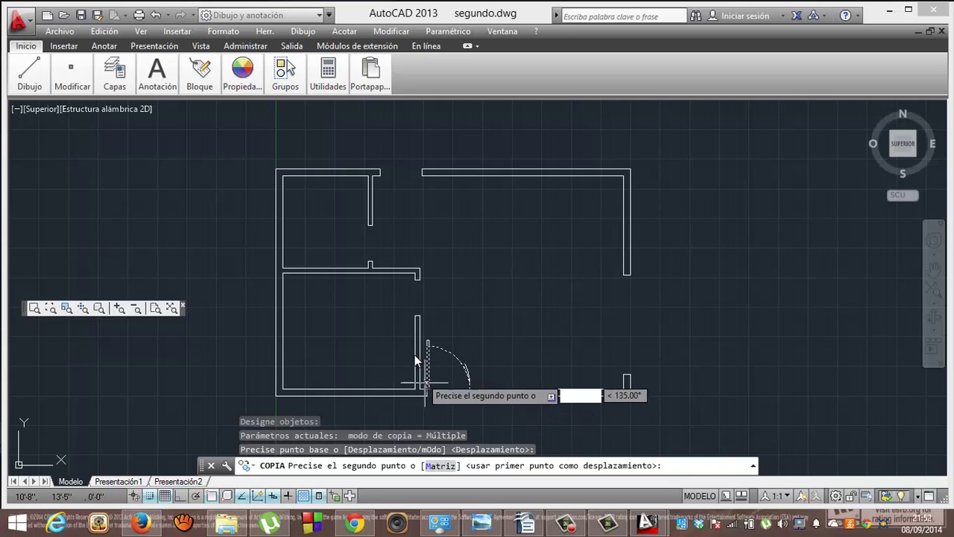
{"action": "left_click", "coordinate": [380, 171]}
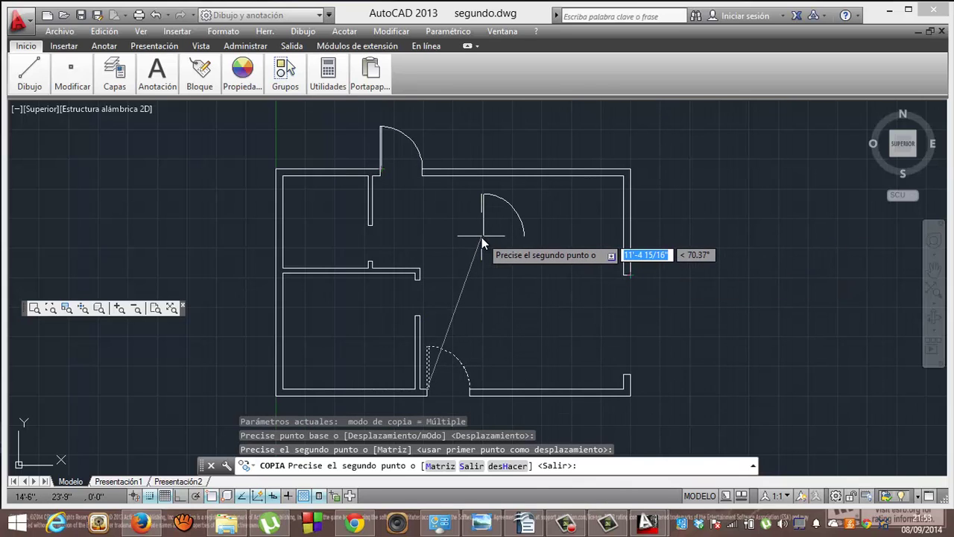
{"action": "key", "text": "Escape"}
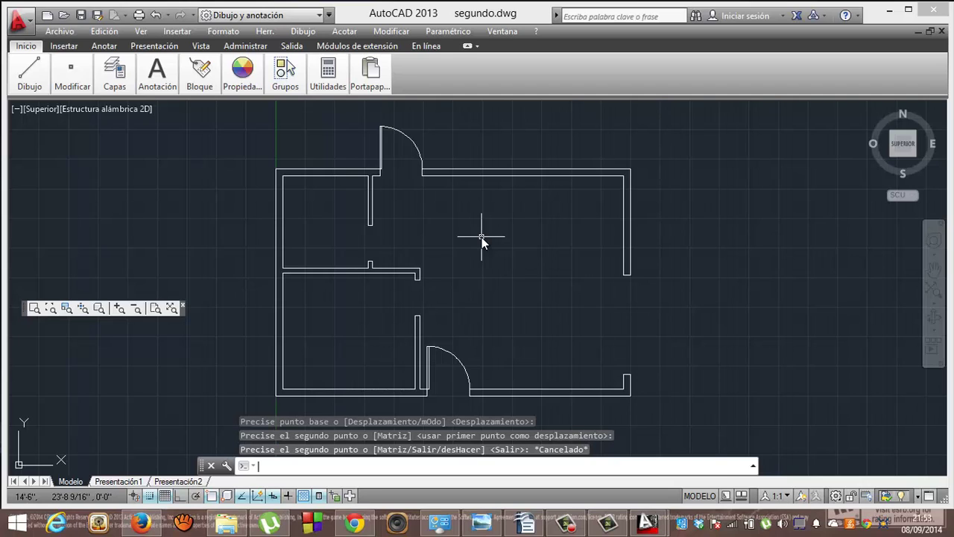
Undo the earlier copy, then recopy the door leaf and arc into the top opening and mid-plan
{"action": "key", "text": "ctrl+z"}
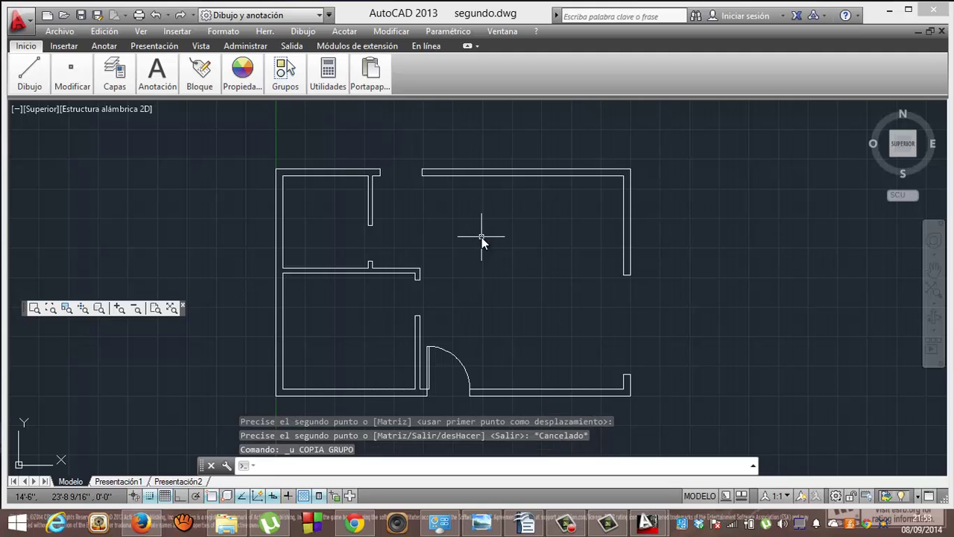
{"action": "mouse_move", "coordinate": [72, 75]}
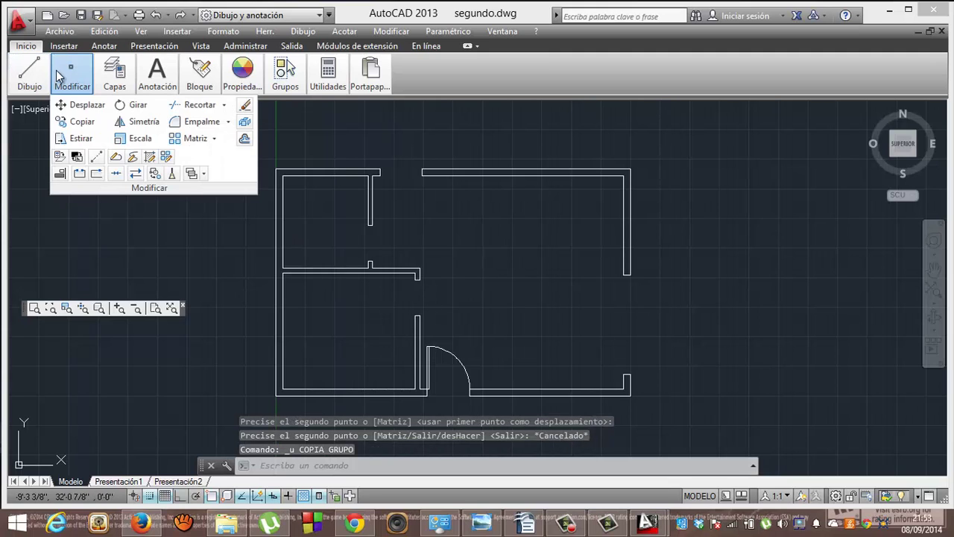
{"action": "left_click", "coordinate": [66, 123]}
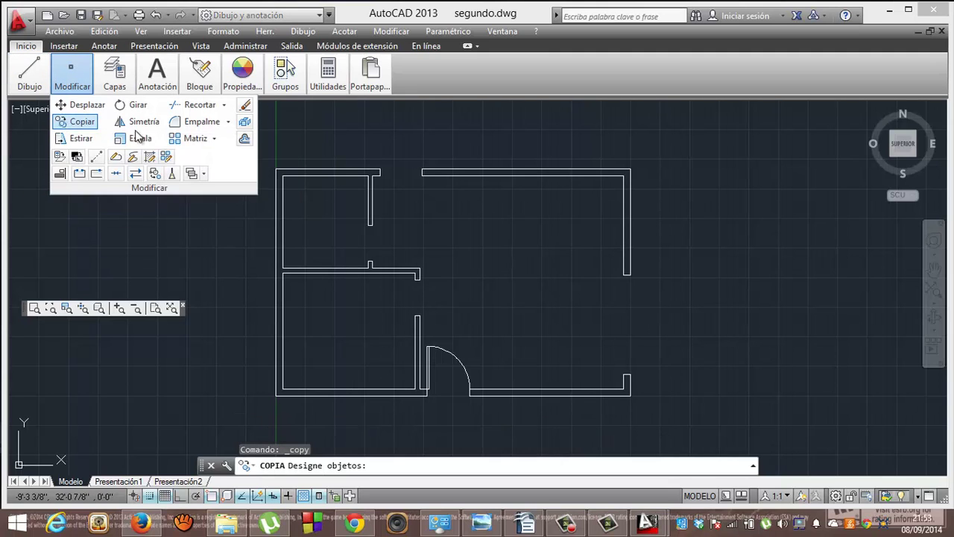
{"action": "left_click", "coordinate": [429, 358]}
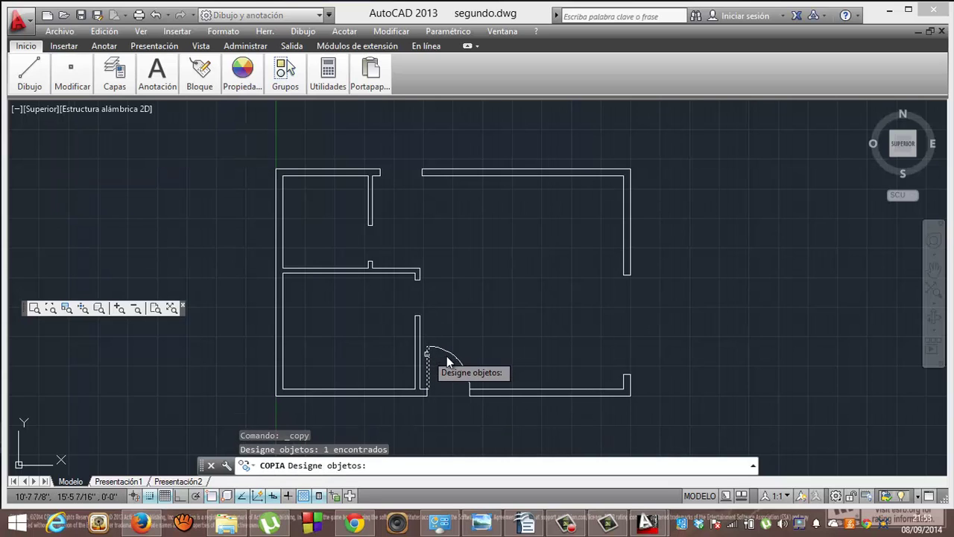
{"action": "left_click", "coordinate": [460, 362]}
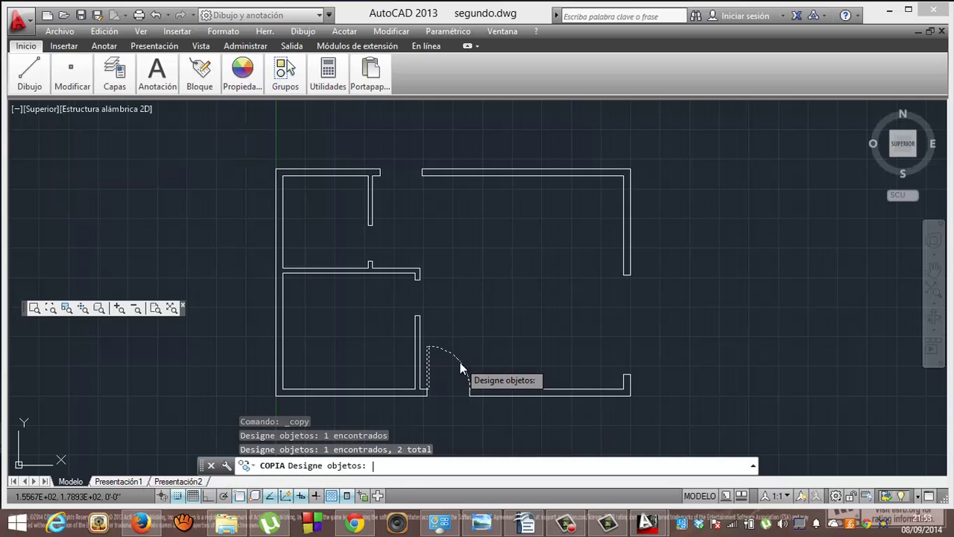
{"action": "key", "text": "Return"}
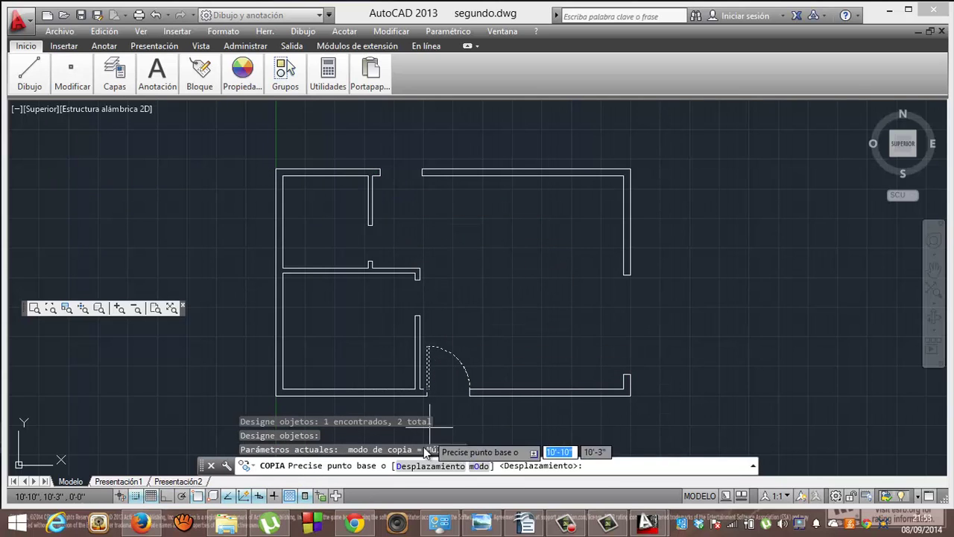
{"action": "left_click", "coordinate": [426, 388]}
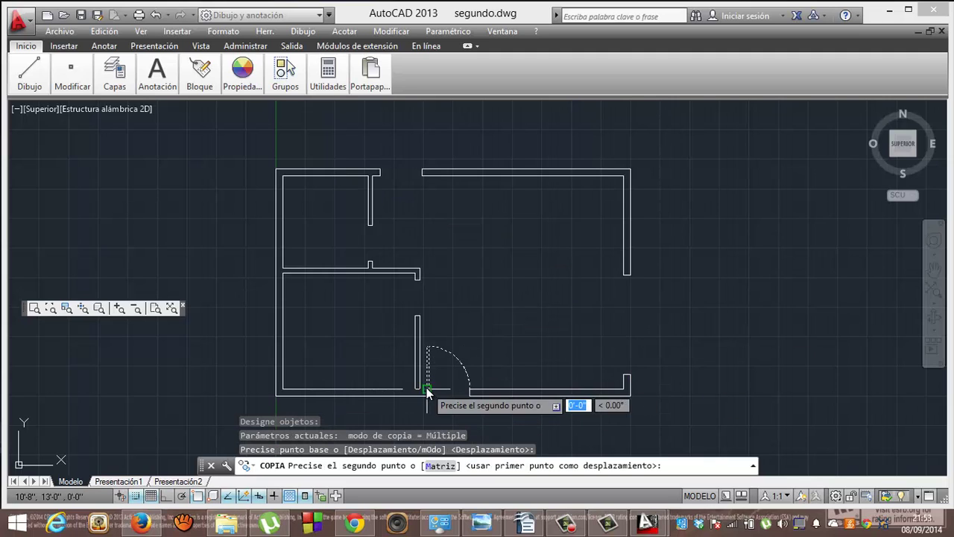
{"action": "left_click", "coordinate": [378, 173]}
{"action": "left_click", "coordinate": [479, 278]}
{"action": "key", "text": "Return"}
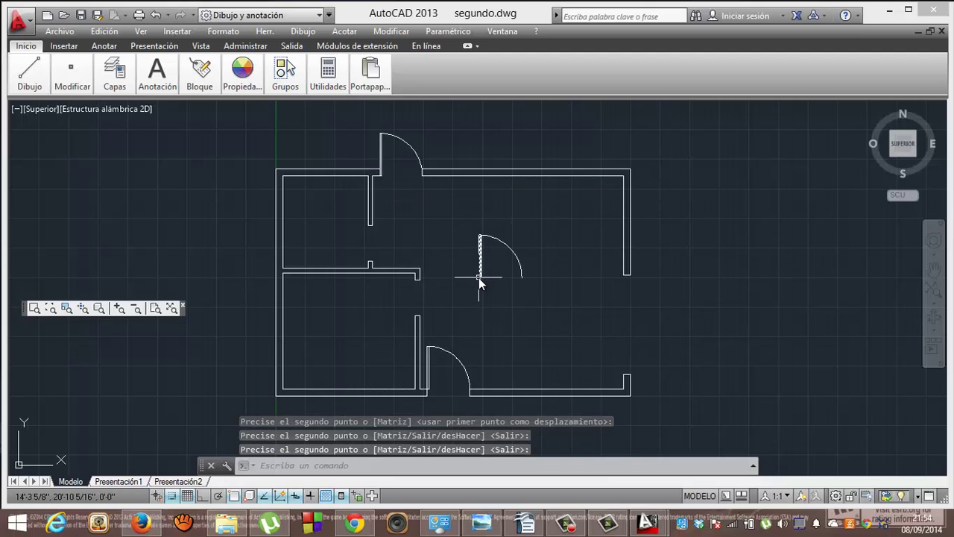
Window-select the stray door copy in the middle of the plan and delete it
{"action": "left_click", "coordinate": [466, 222]}
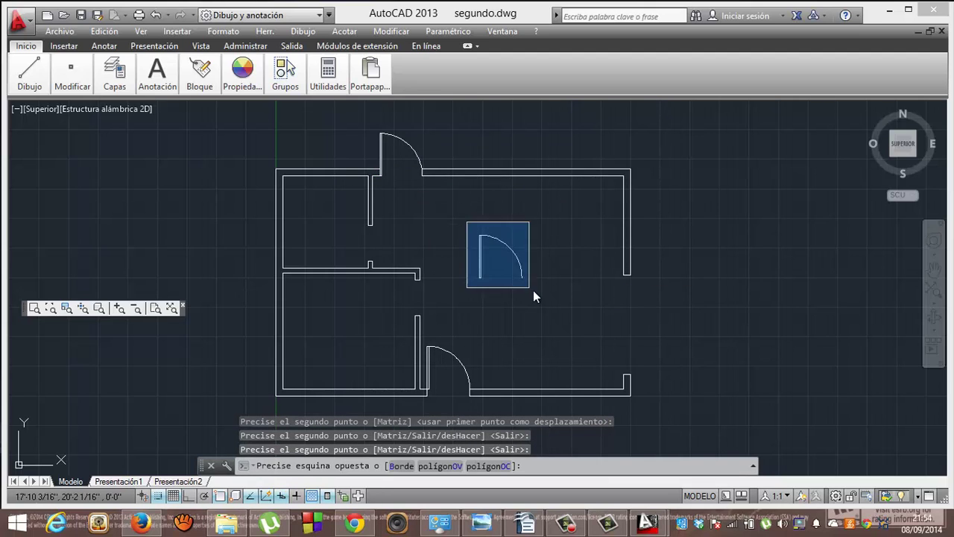
{"action": "left_click", "coordinate": [533, 290]}
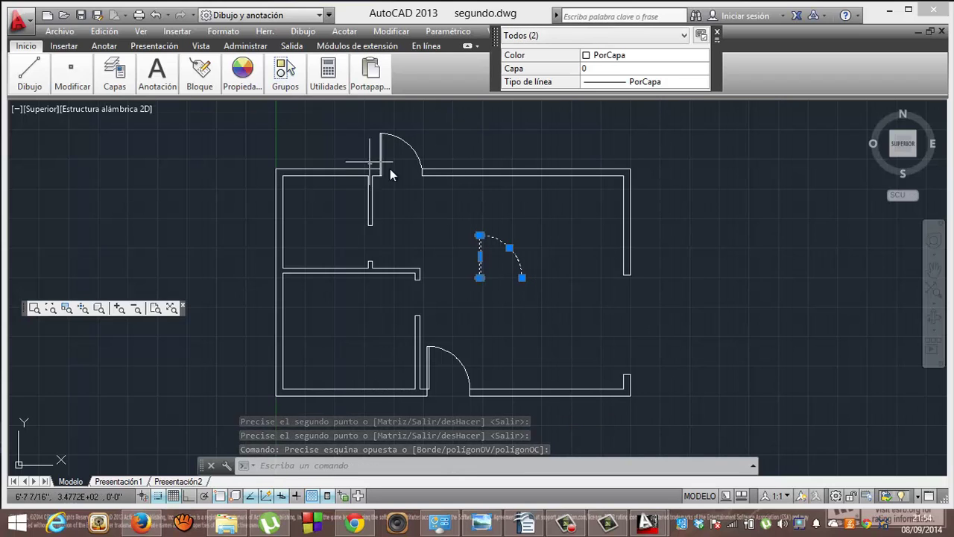
{"action": "left_click", "coordinate": [438, 216]}
{"action": "left_click", "coordinate": [545, 310]}
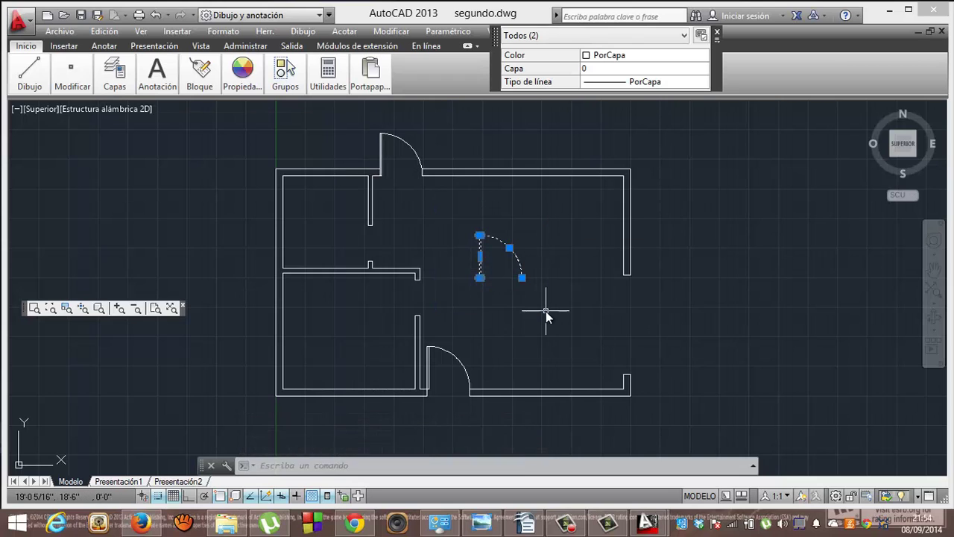
{"action": "key", "text": "Delete"}
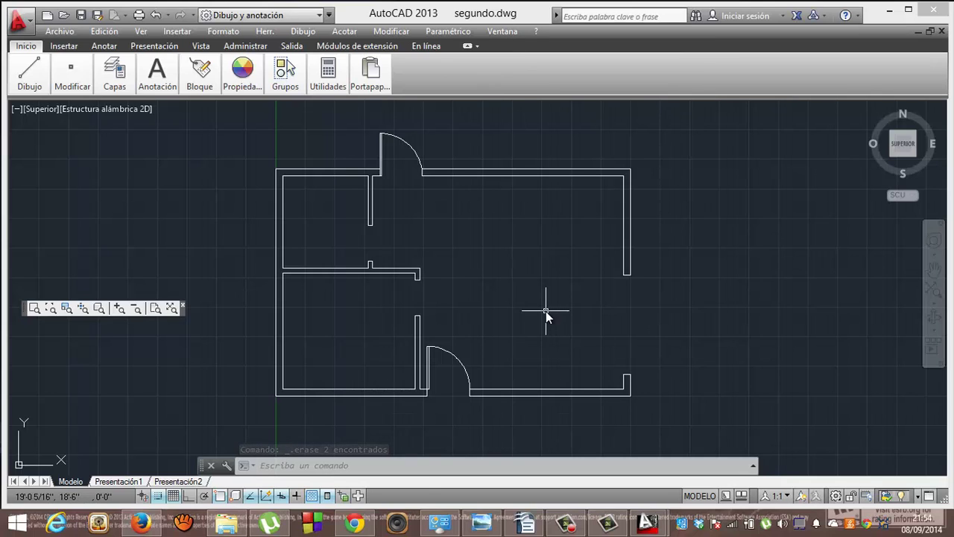
Start the Simetría (mirror) command from the Modificar panel
{"action": "key", "text": "super+c"}
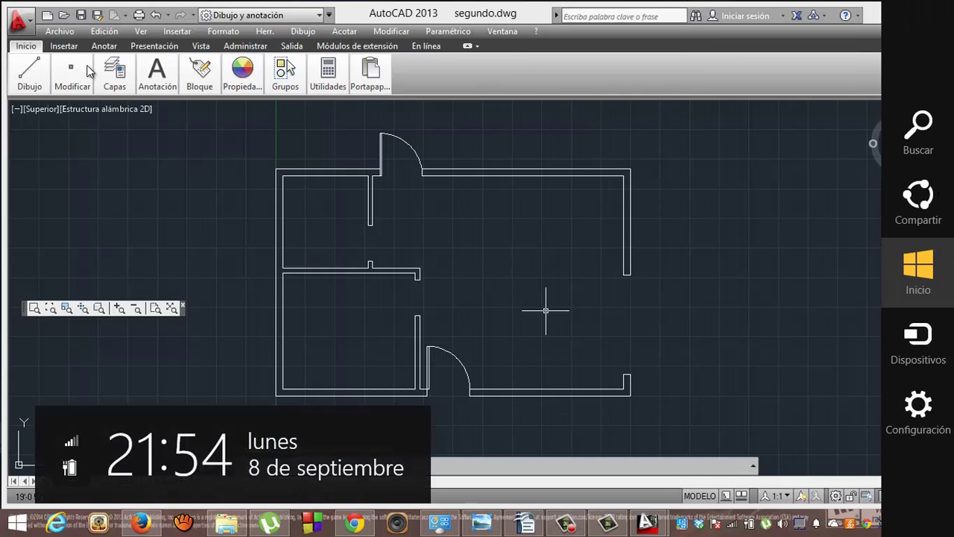
{"action": "left_click", "coordinate": [88, 69]}
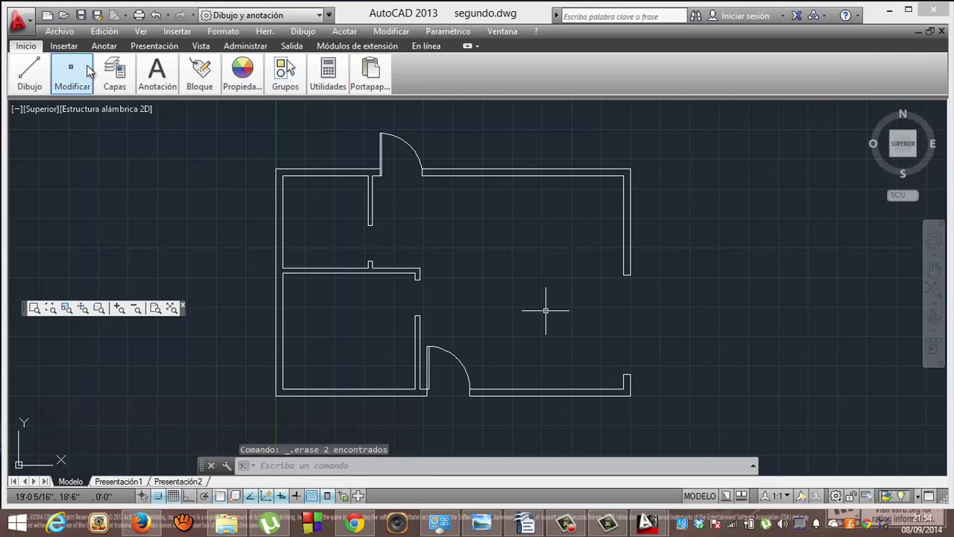
{"action": "left_click", "coordinate": [76, 80]}
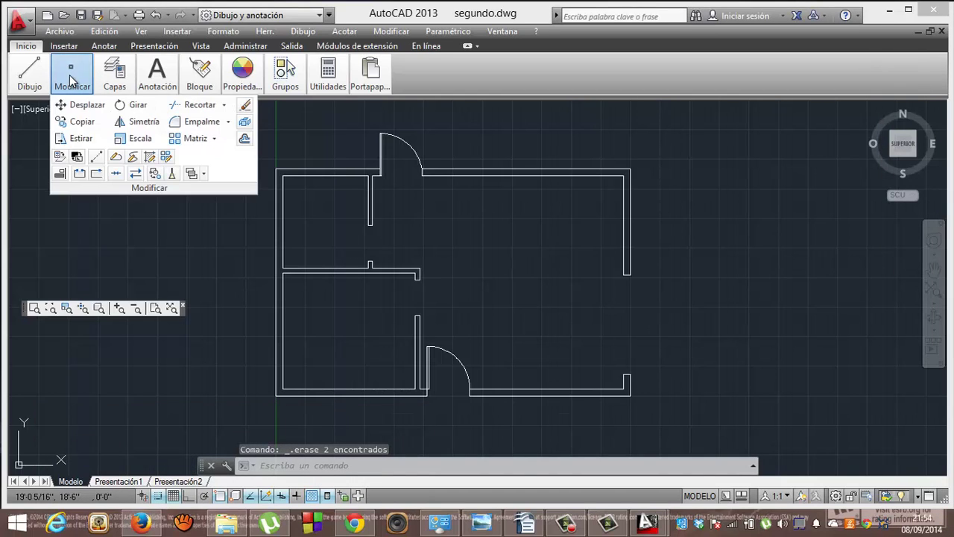
{"action": "left_click", "coordinate": [130, 121]}
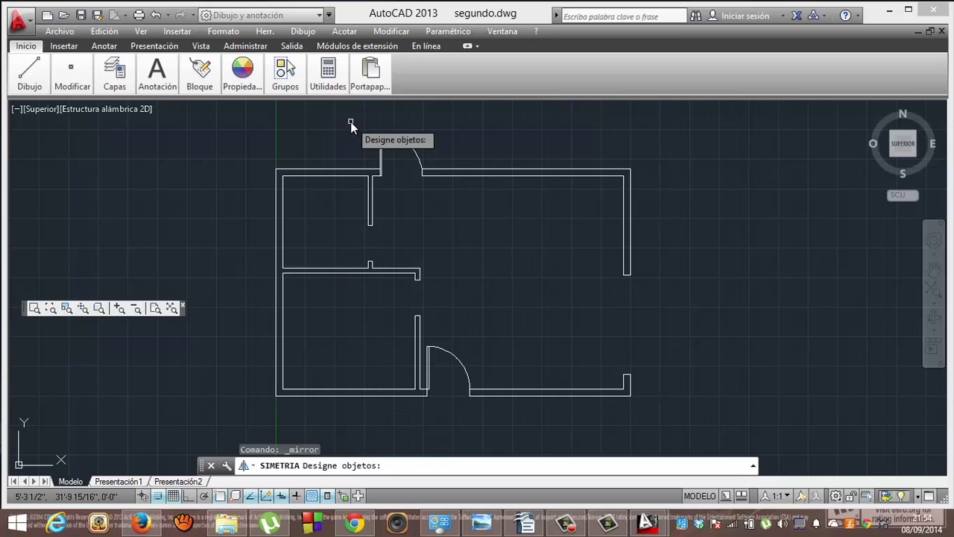
Mirror the top door's leaf and swing arc across the opening's wall ends, erasing the original
{"action": "key", "text": "Escape"}
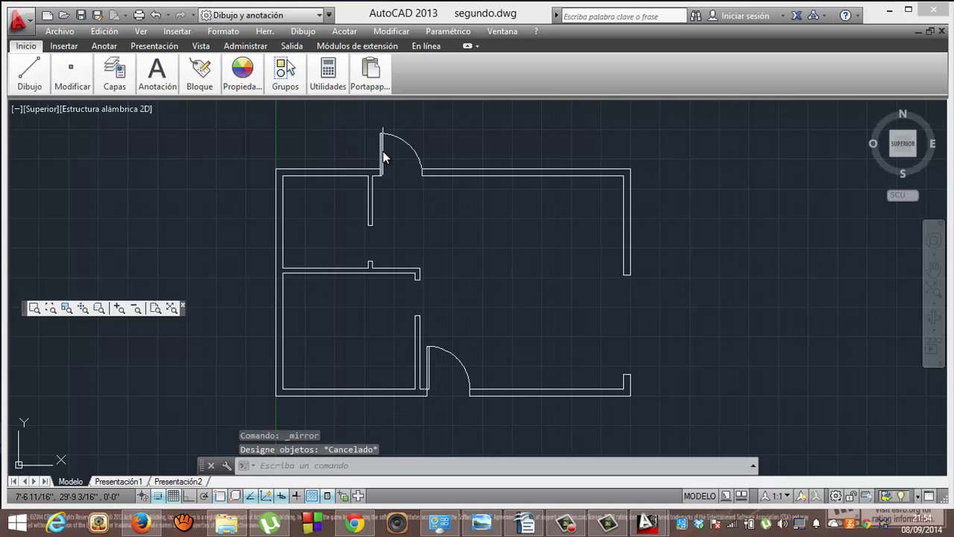
{"action": "left_click", "coordinate": [383, 151]}
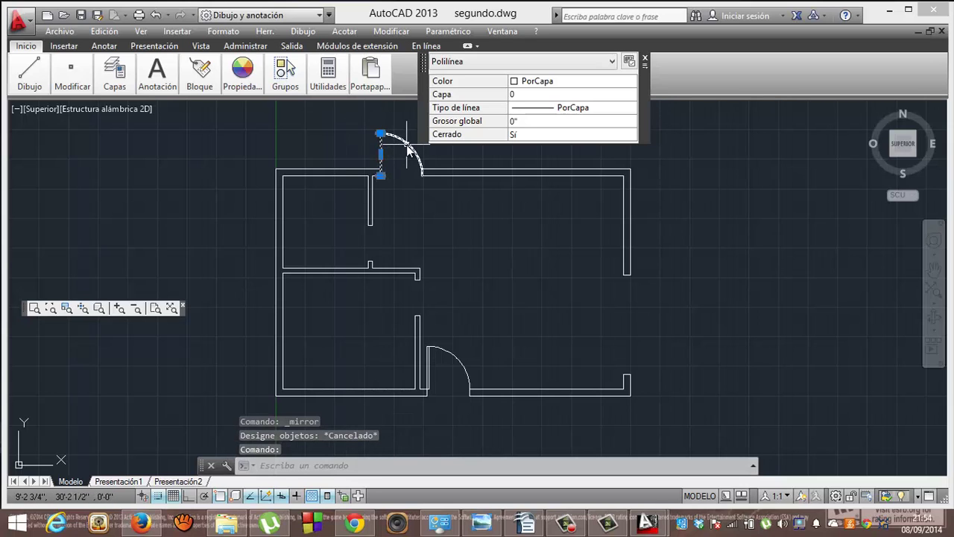
{"action": "left_click", "coordinate": [409, 148]}
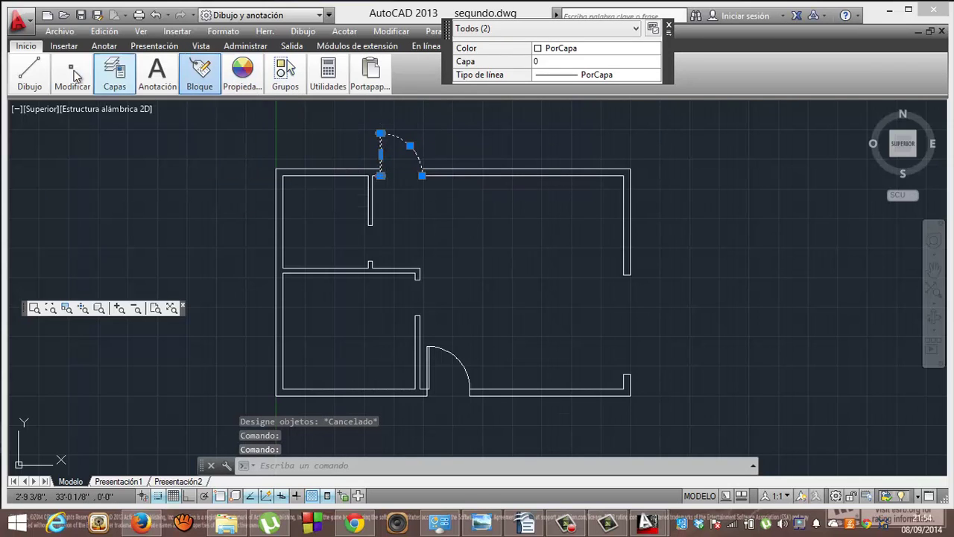
{"action": "mouse_move", "coordinate": [72, 75]}
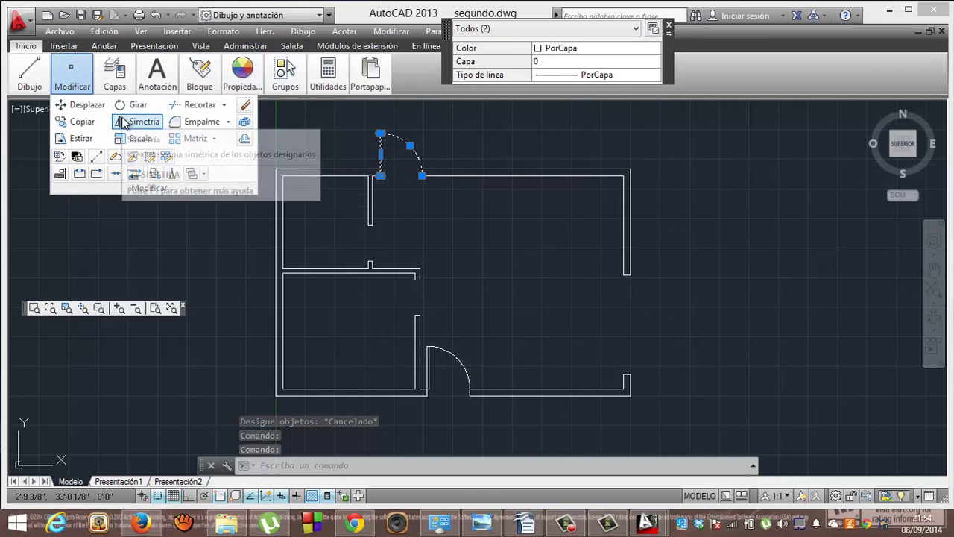
{"action": "left_click", "coordinate": [124, 123]}
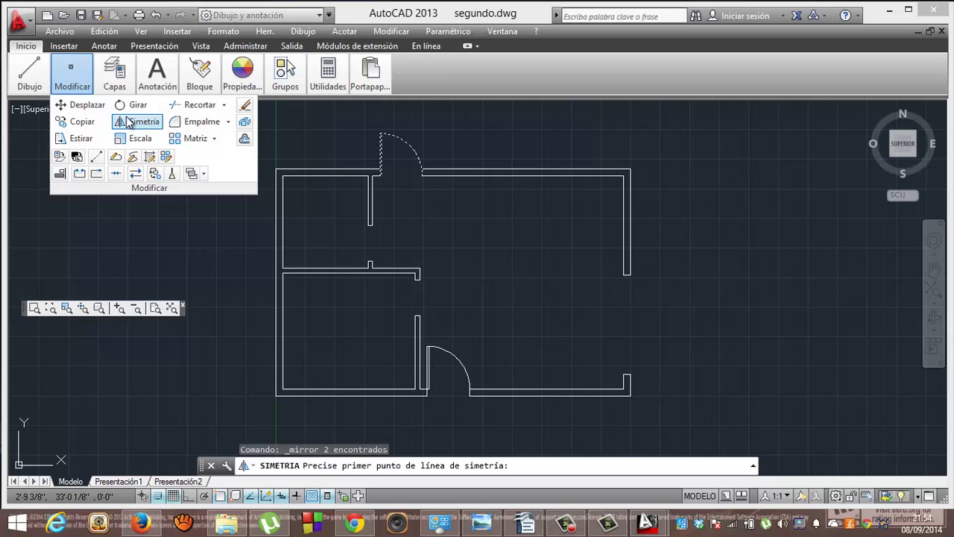
{"action": "left_click", "coordinate": [384, 178]}
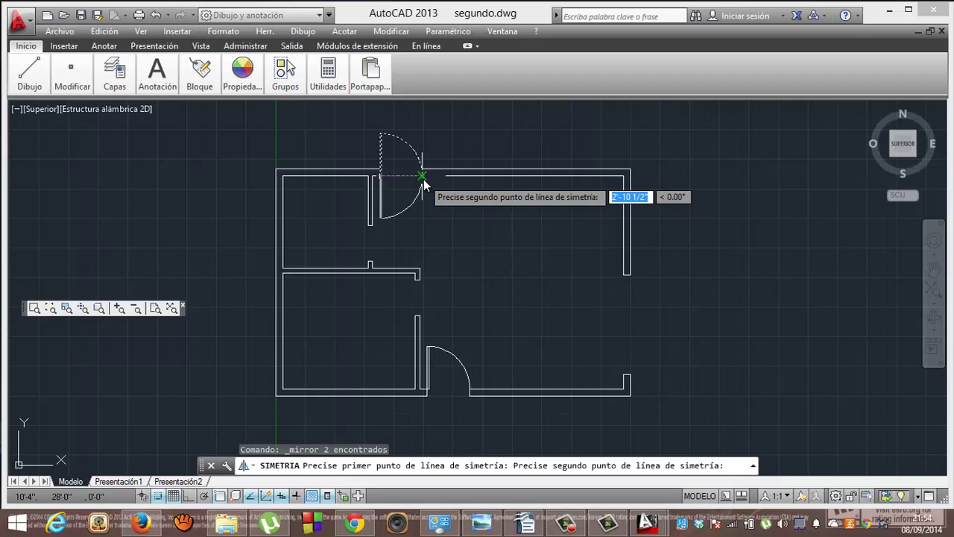
{"action": "left_click", "coordinate": [422, 177]}
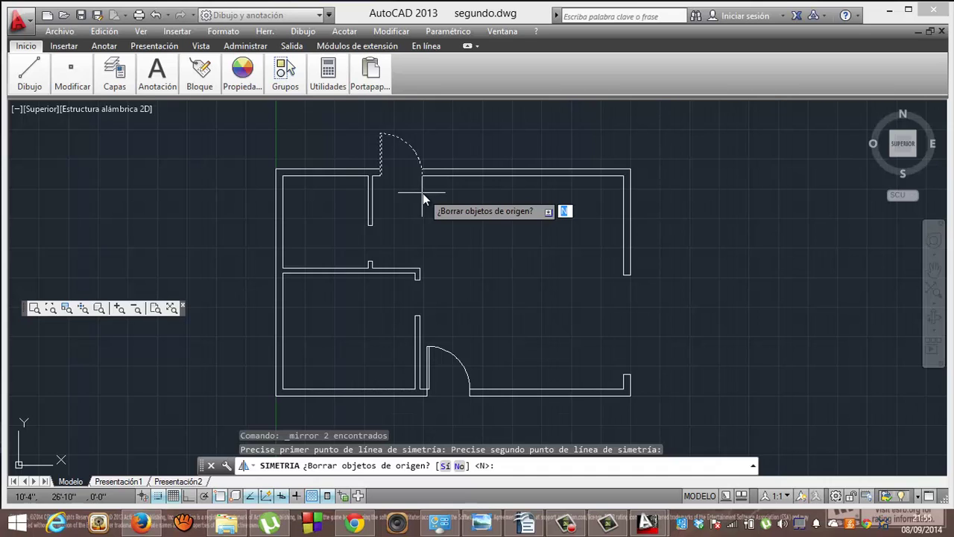
{"action": "type", "text": "s"}
{"action": "key", "text": "Return"}
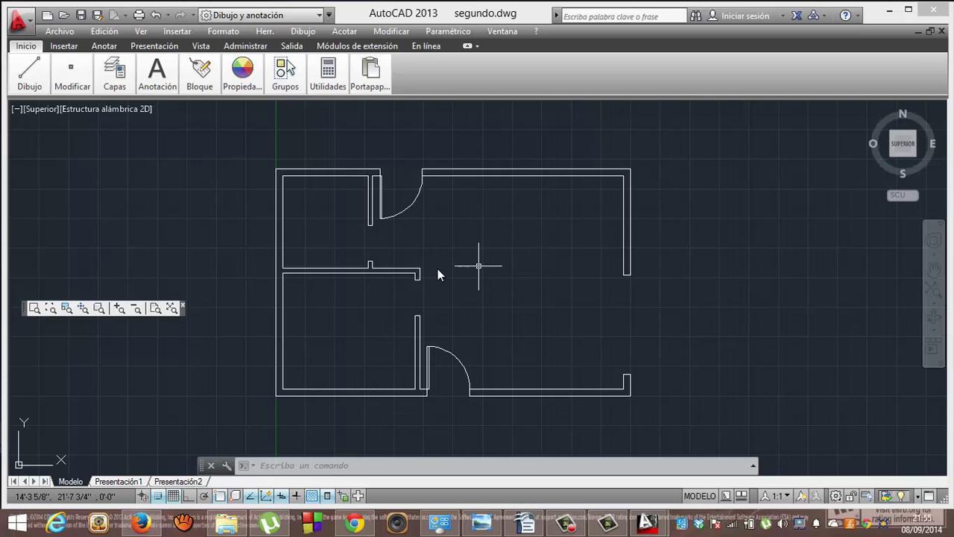
Zoom in twice and pan until the interior wall notch below the top door is in view
{"action": "left_click", "coordinate": [120, 308]}
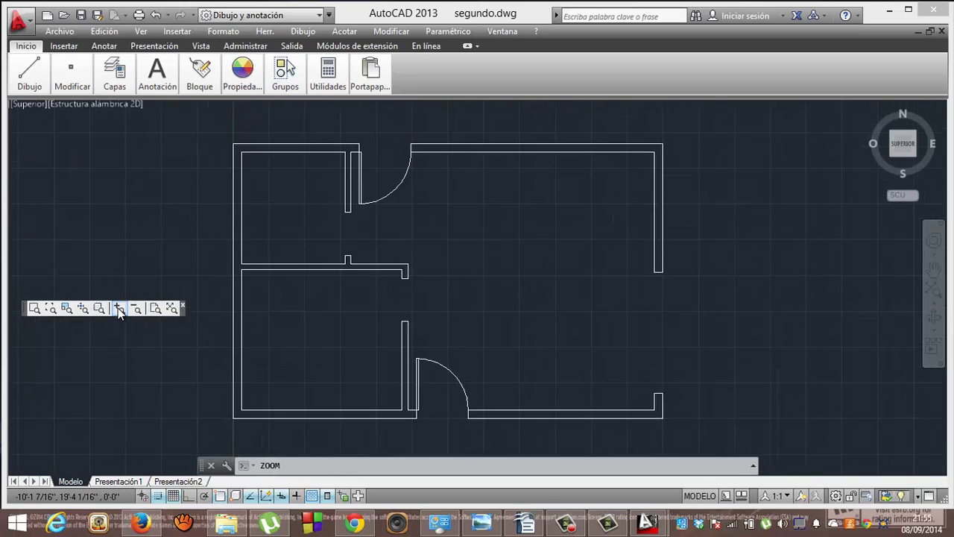
{"action": "left_click", "coordinate": [119, 308]}
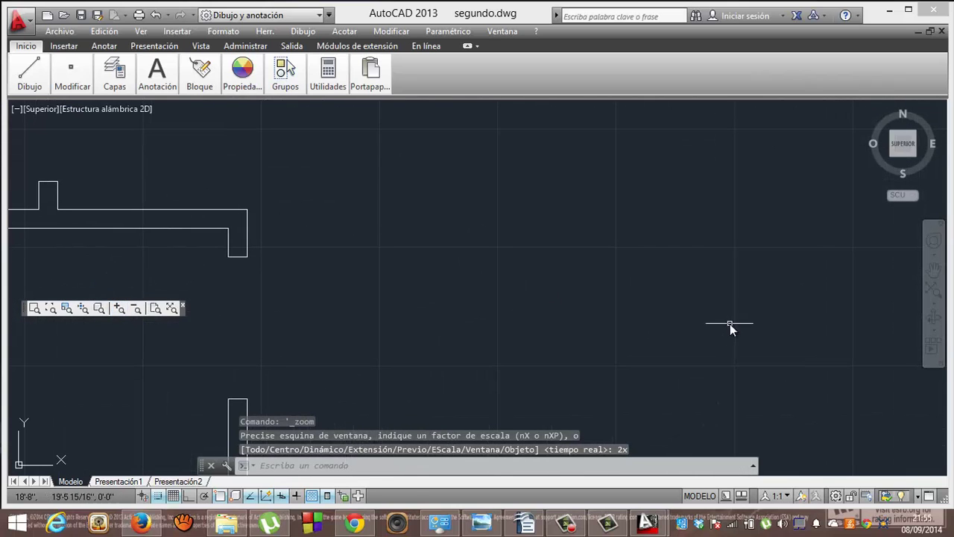
{"action": "left_click", "coordinate": [934, 270]}
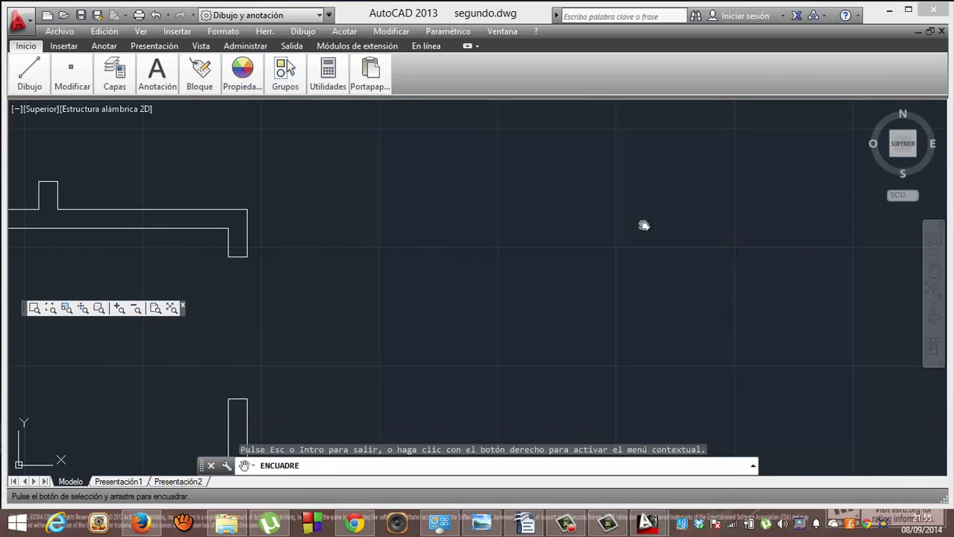
{"action": "mouse_move", "coordinate": [238, 158]}
{"action": "left_mouse_down"}
{"action": "mouse_move", "coordinate": [464, 338]}
{"action": "mouse_move", "coordinate": [575, 324]}
{"action": "left_mouse_up"}
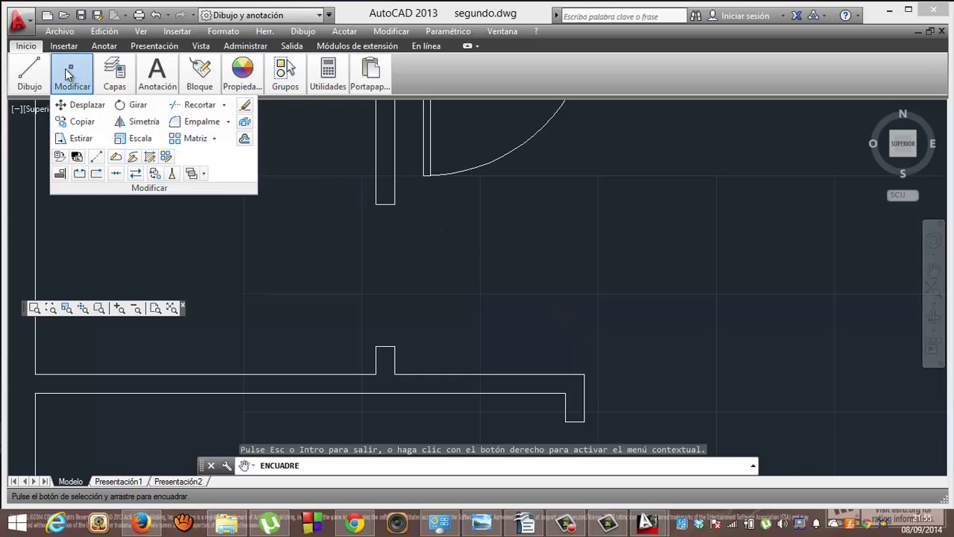
{"action": "mouse_move", "coordinate": [30, 74]}
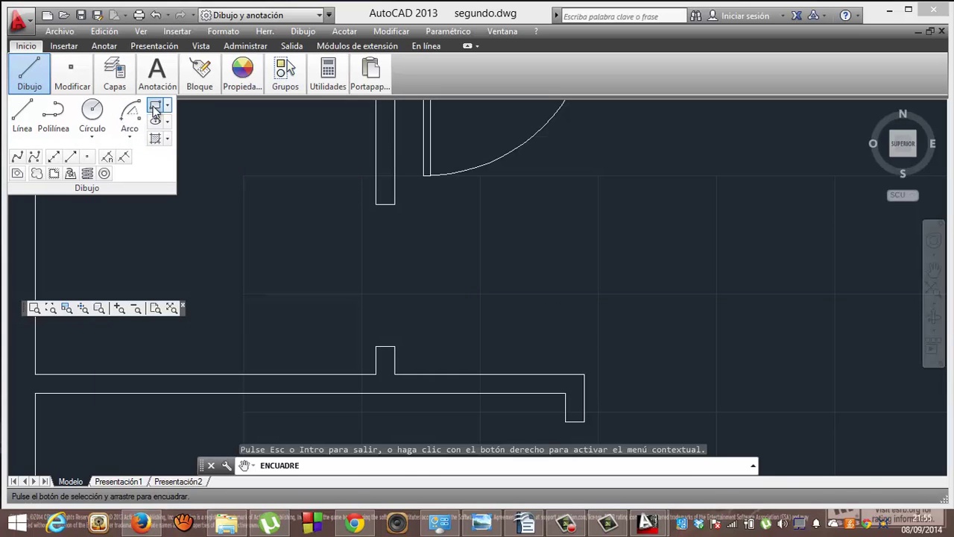
Draw a 1.5 by -2.6 rectangle anchored at the interior-wall notch corner
{"action": "left_click", "coordinate": [155, 110]}
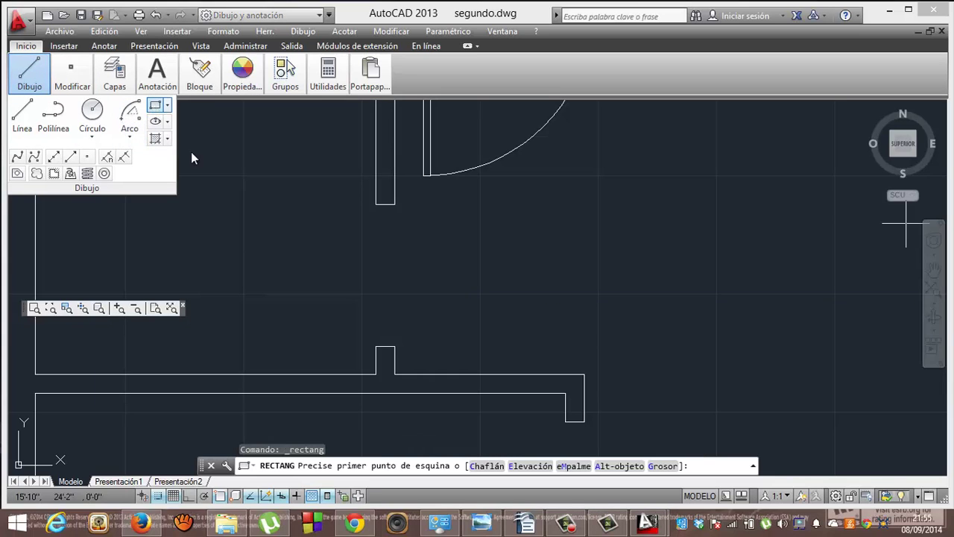
{"action": "left_click", "coordinate": [376, 348]}
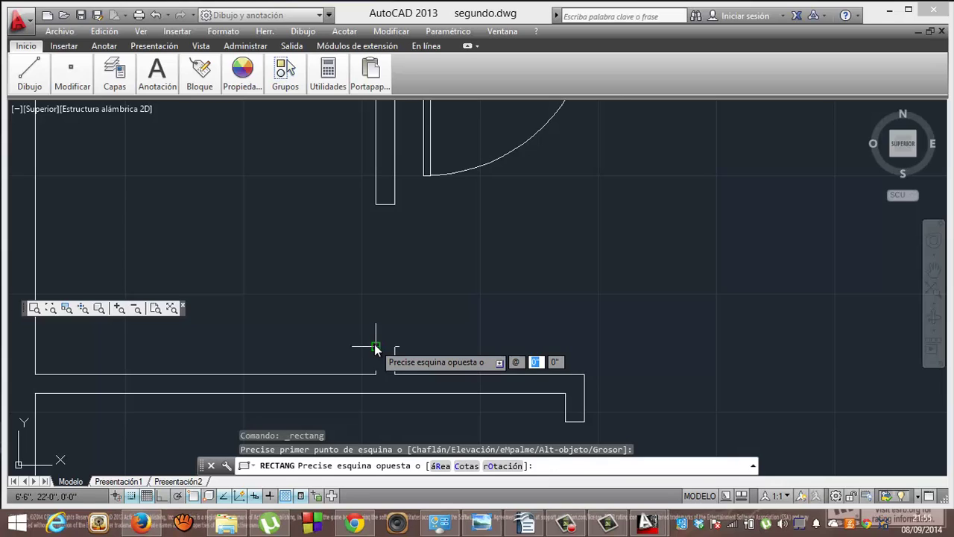
{"action": "type", "text": "1.5"}
{"action": "key", "text": "Tab"}
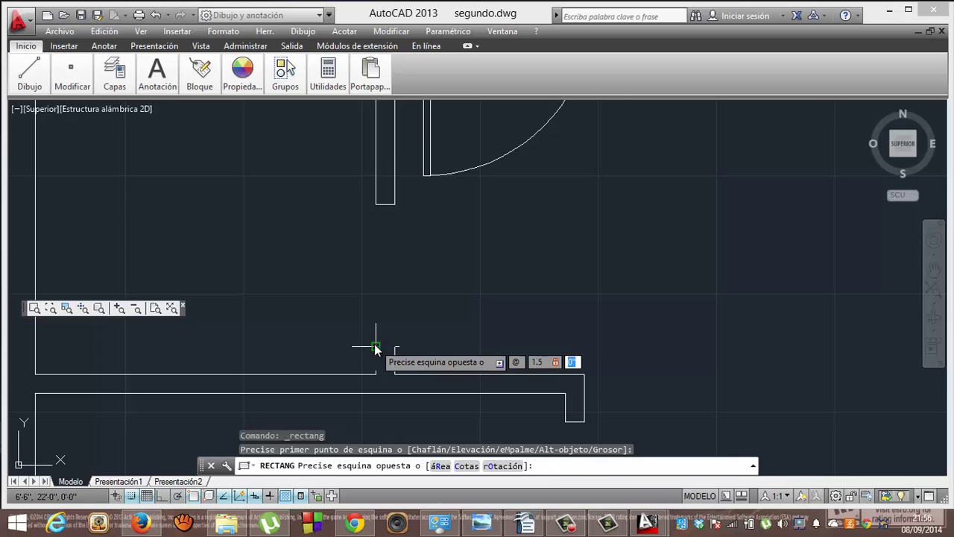
{"action": "type", "text": "-2"}
{"action": "type", "text": ".6"}
{"action": "key", "text": "Return"}
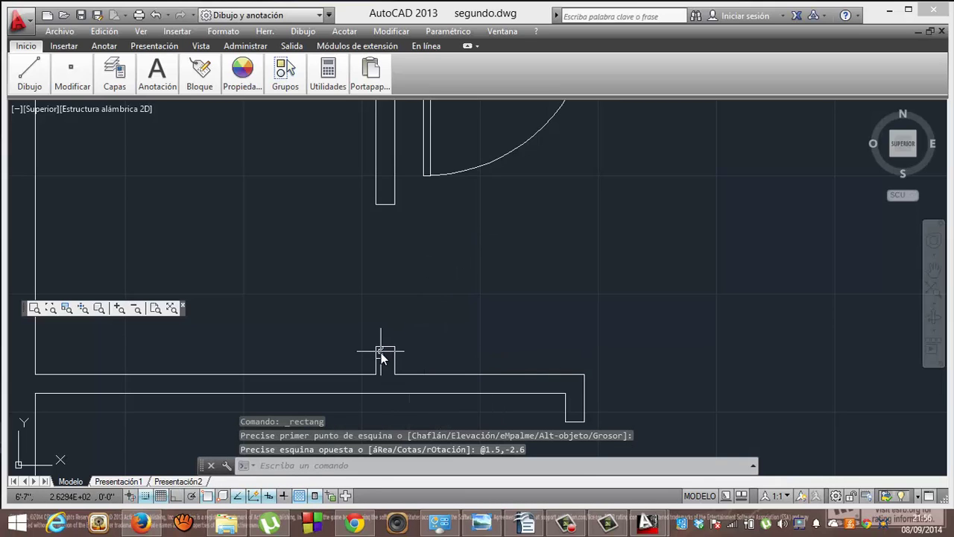
{"action": "left_click", "coordinate": [380, 352]}
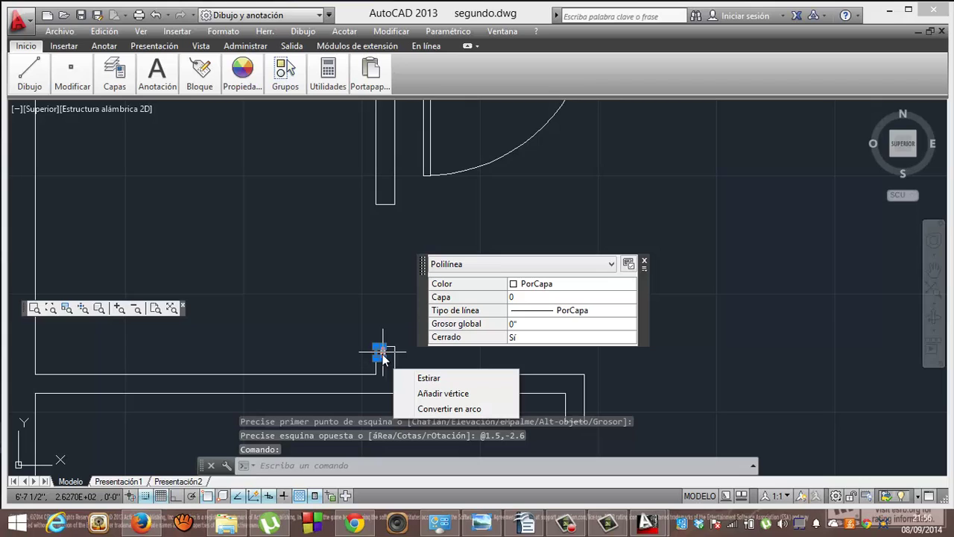
Cancel the new rectangle command and erase the small 1.5 by 2.6 rectangle
{"action": "type", "text": "rec"}
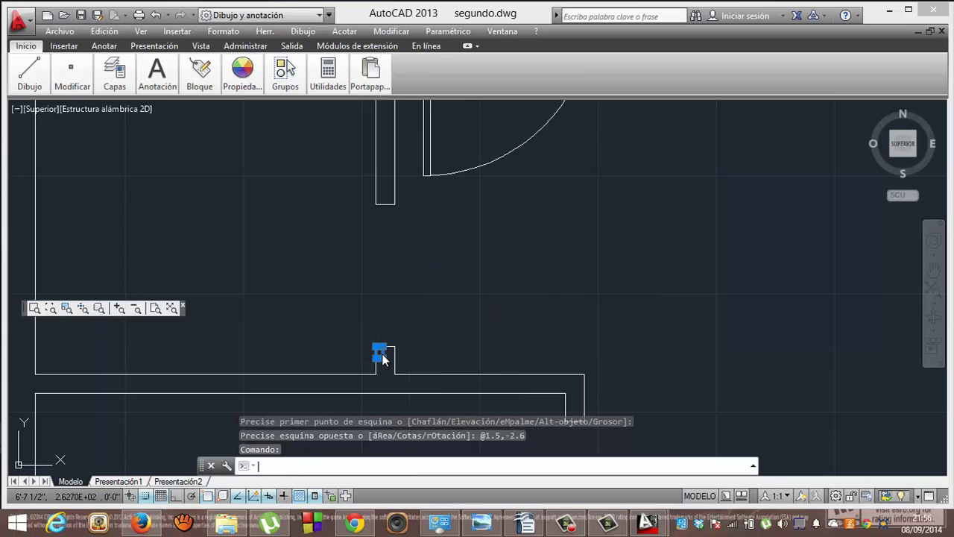
{"action": "key", "text": "Return"}
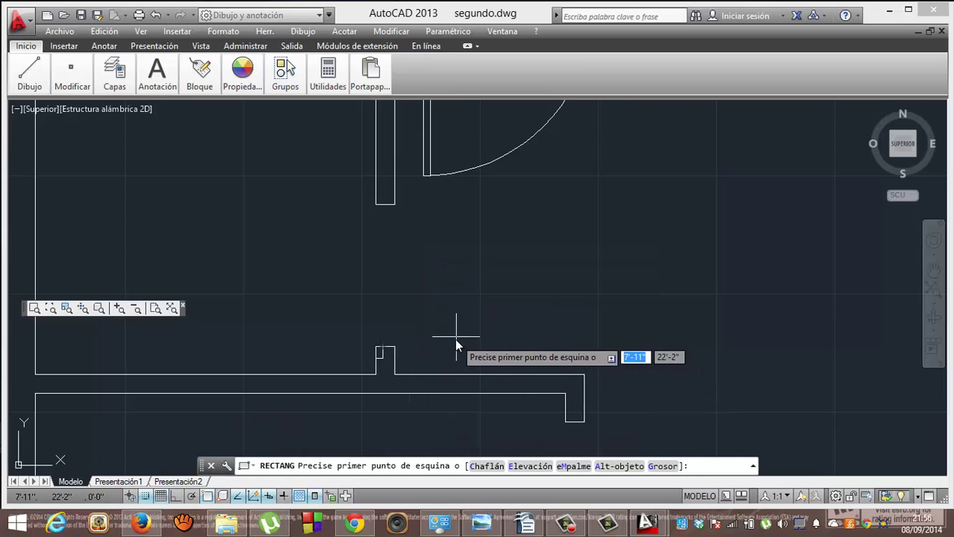
{"action": "key", "text": "Escape"}
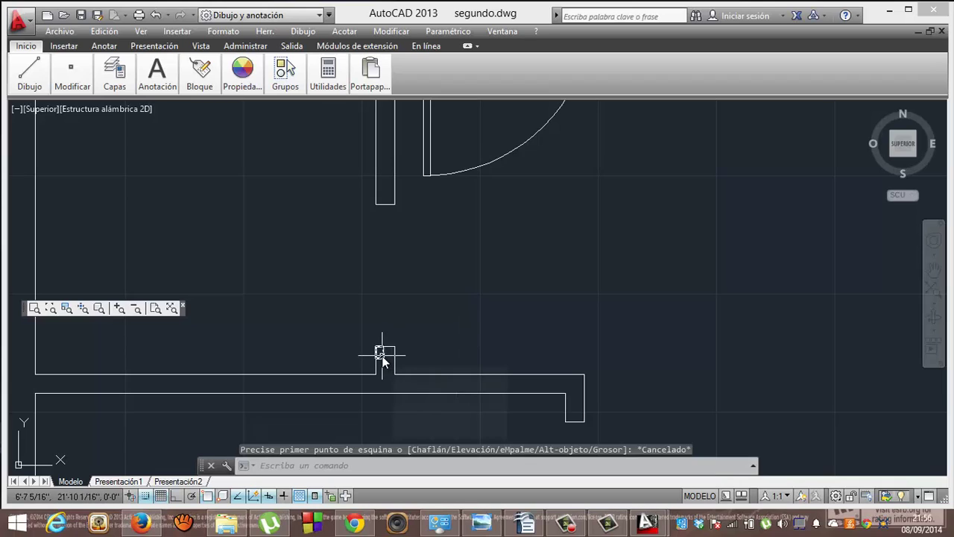
{"action": "left_click", "coordinate": [381, 356]}
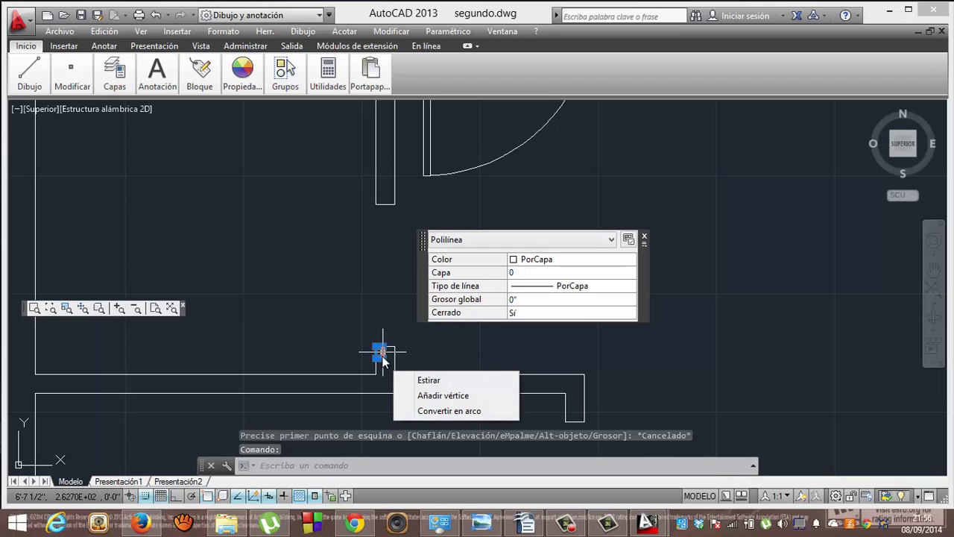
{"action": "key", "text": "Delete"}
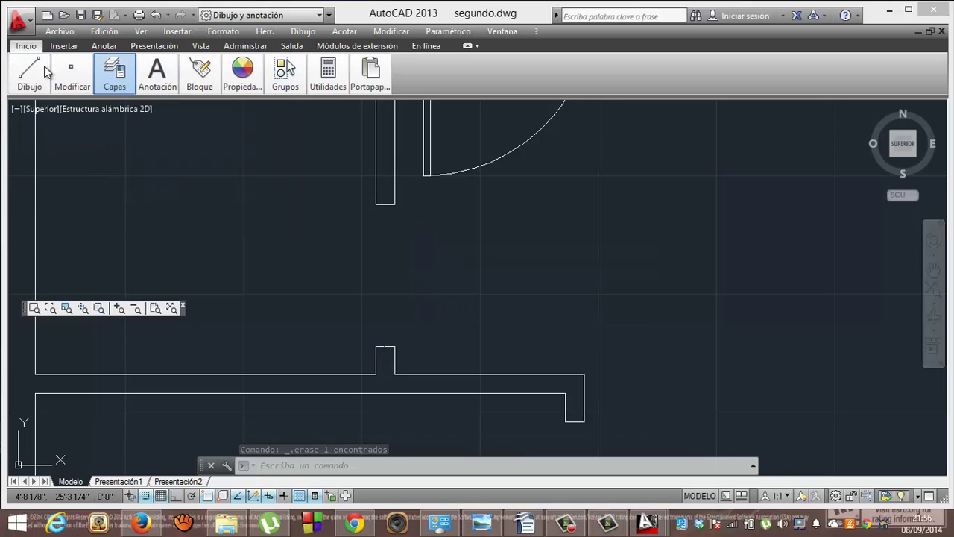
{"action": "mouse_move", "coordinate": [29, 74]}
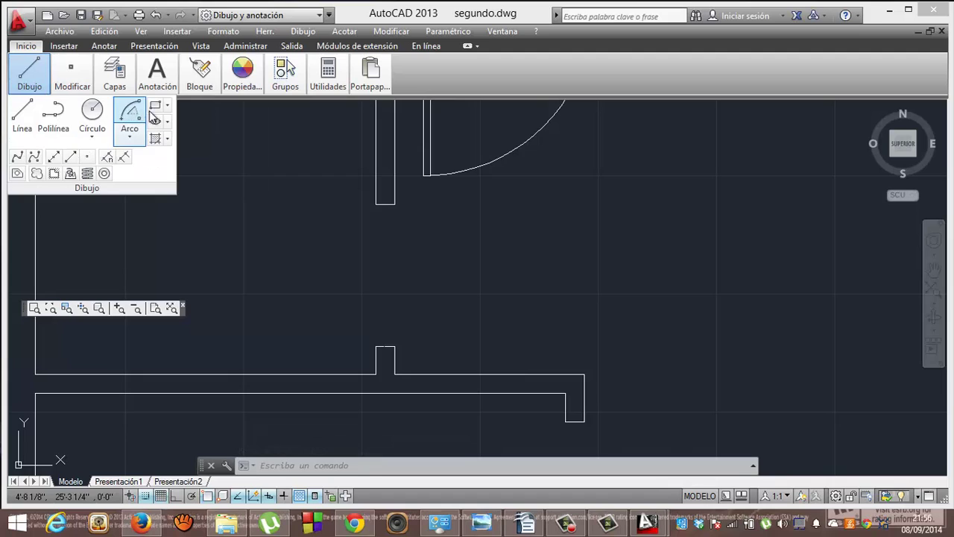
Draw a 1.5 by 2'6 door-leaf rectangle from the lower wall opening's corner
{"action": "left_click", "coordinate": [157, 109]}
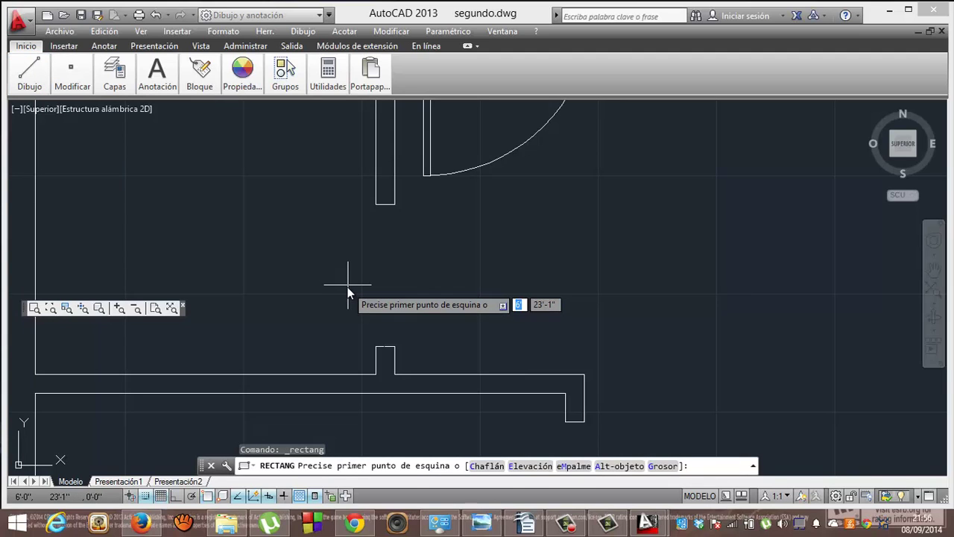
{"action": "left_click", "coordinate": [376, 348]}
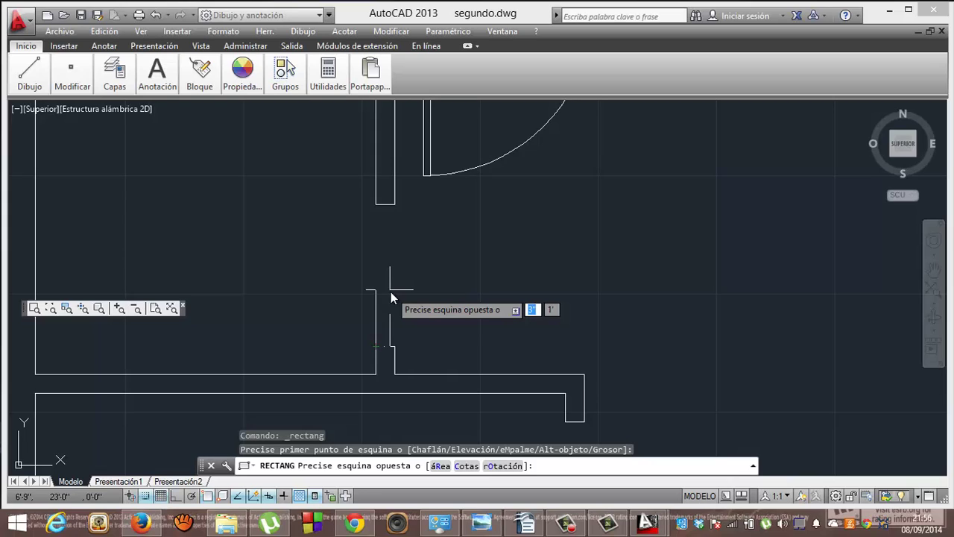
{"action": "type", "text": "@"}
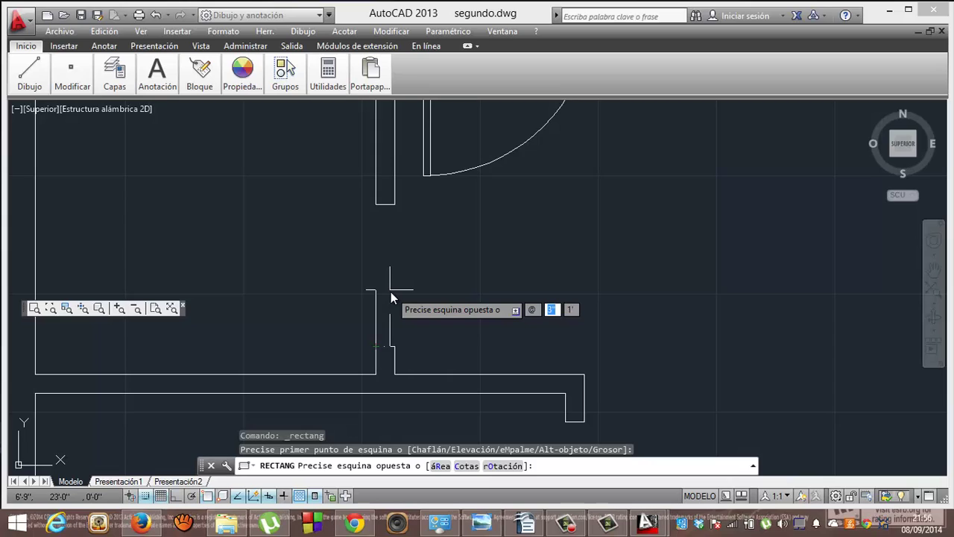
{"action": "type", "text": "1."}
{"action": "type", "text": "5'"}
{"action": "type", "text": ".5"}
{"action": "key", "text": "Tab"}
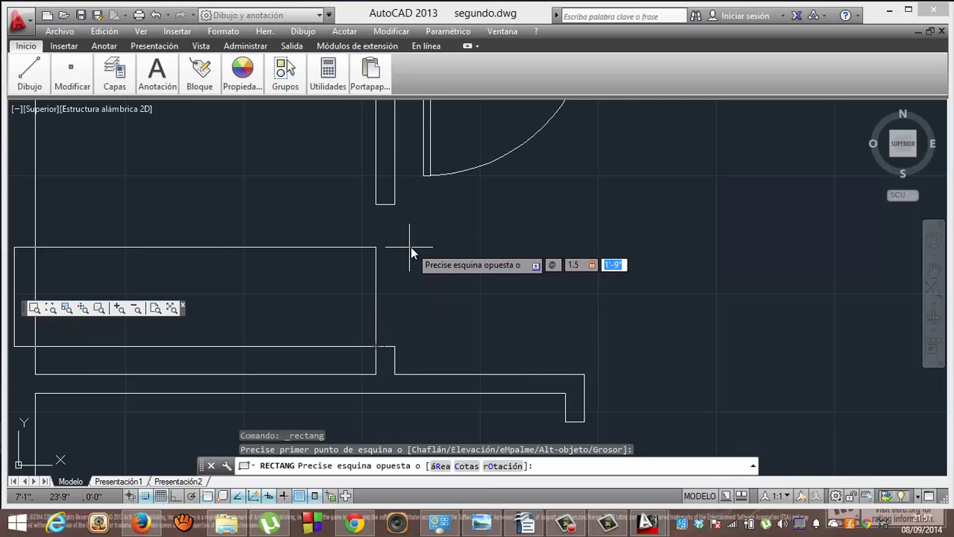
{"action": "type", "text": "."}
{"action": "type", "text": "'6"}
{"action": "key", "text": "Return"}
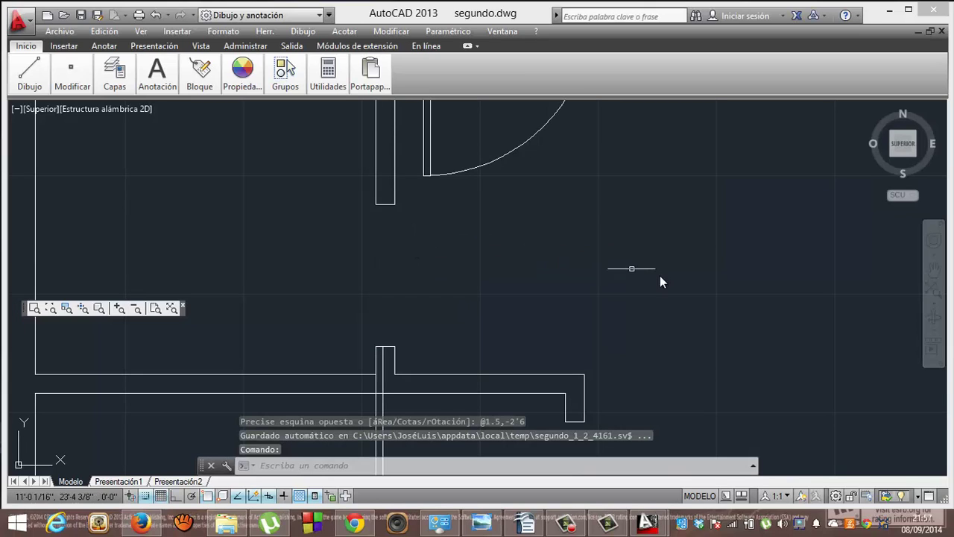
Pan the view up slightly and erase the misplaced vertical door-leaf rectangle
{"action": "left_click", "coordinate": [935, 271]}
{"action": "mouse_move", "coordinate": [496, 430]}
{"action": "left_mouse_down"}
{"action": "mouse_move", "coordinate": [472, 298]}
{"action": "mouse_move", "coordinate": [497, 403]}
{"action": "mouse_move", "coordinate": [494, 371]}
{"action": "left_mouse_up"}
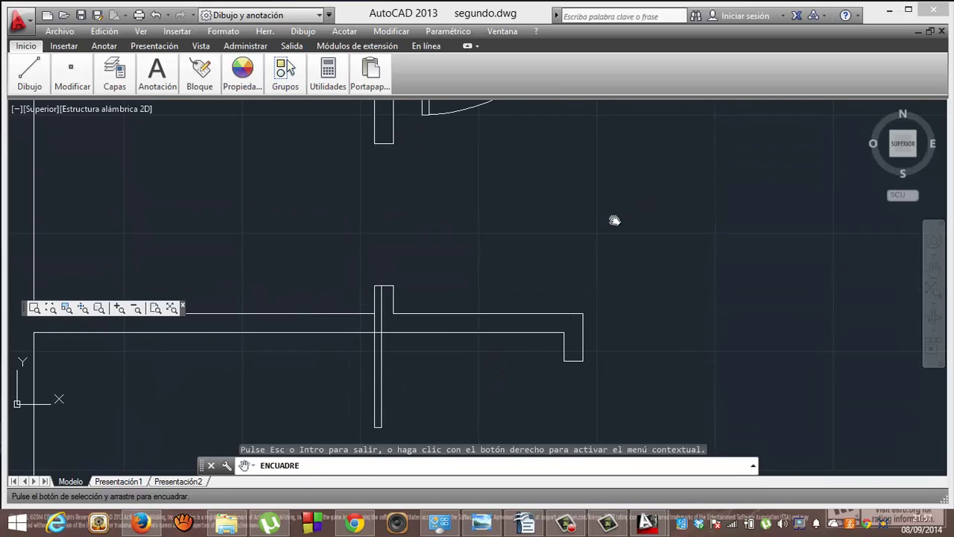
{"action": "key", "text": "Escape"}
{"action": "left_click", "coordinate": [381, 409]}
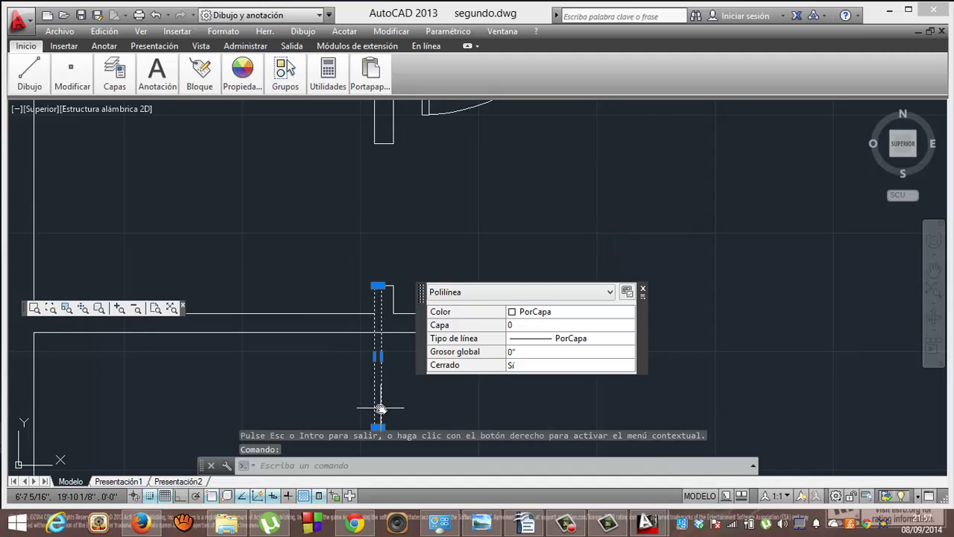
{"action": "key", "text": "Delete"}
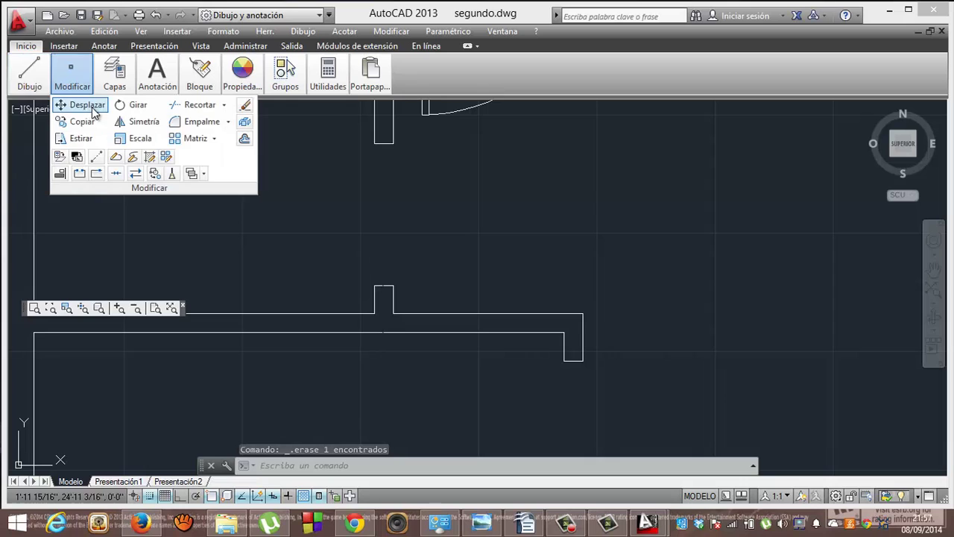
{"action": "mouse_move", "coordinate": [29, 75]}
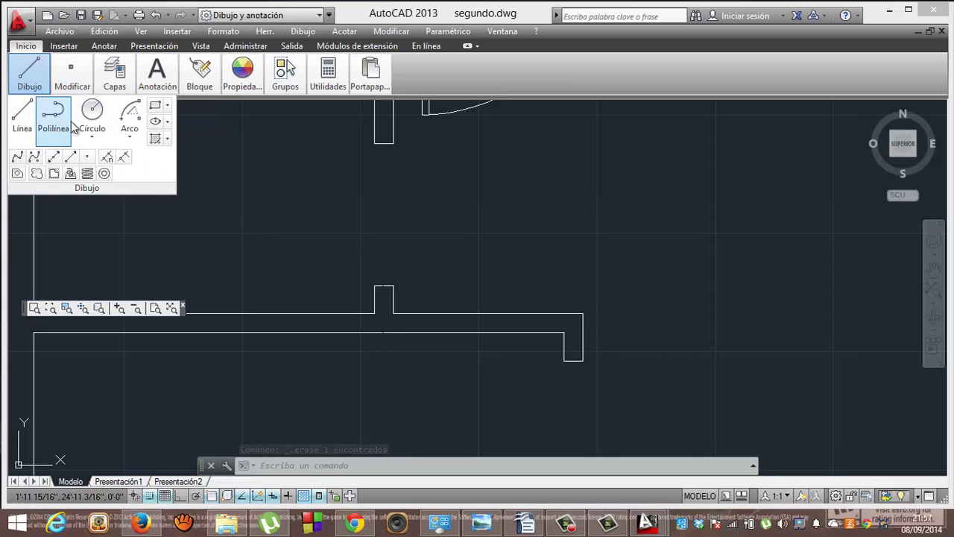
Start a rectangle with a typed 1.5 offset, then cancel the wrong attempt
{"action": "left_click", "coordinate": [156, 107]}
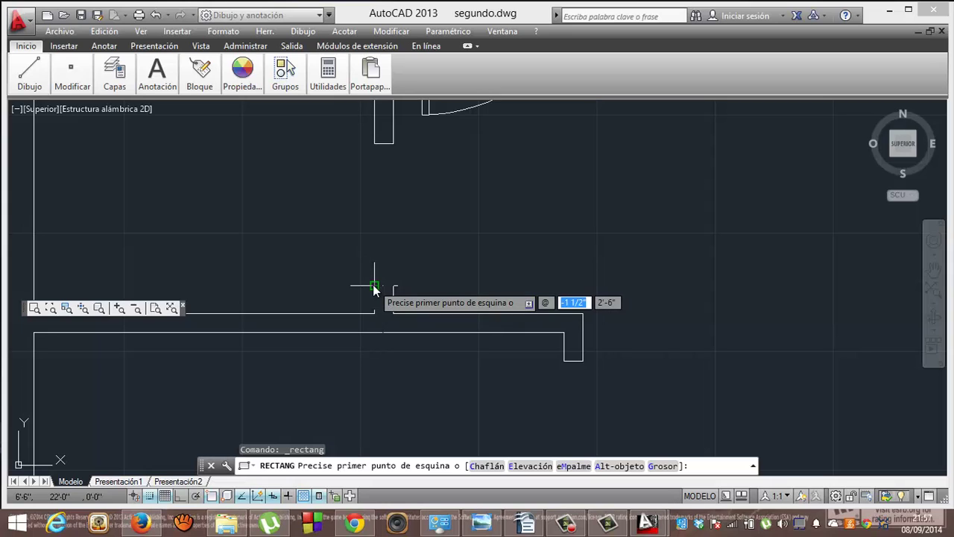
{"action": "type", "text": "1."}
{"action": "type", "text": "5"}
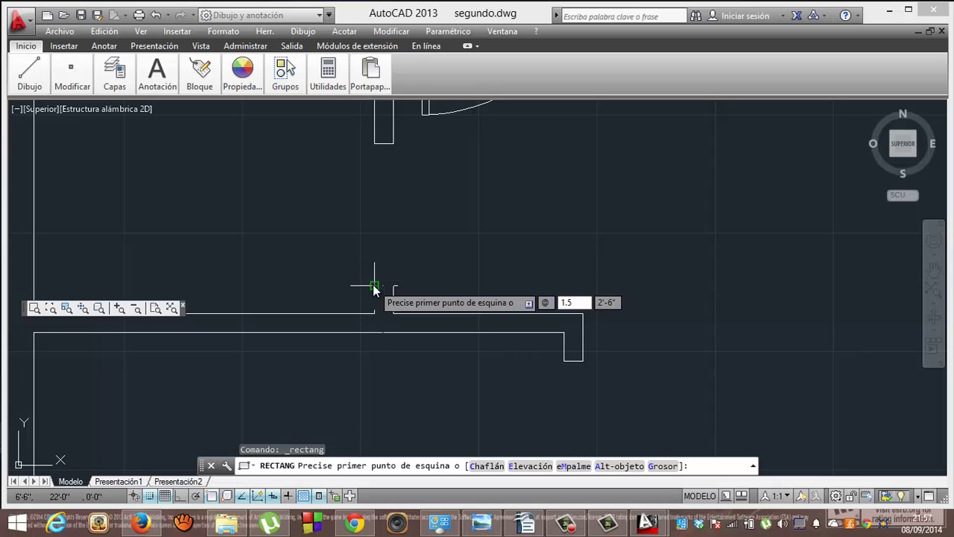
{"action": "key", "text": "Tab"}
{"action": "type", "text": "-"}
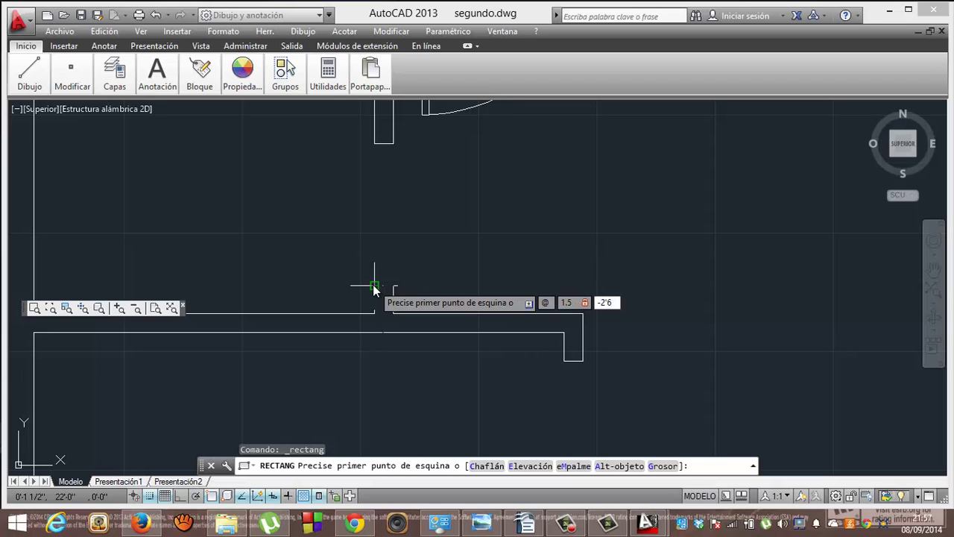
{"action": "key", "text": "Return"}
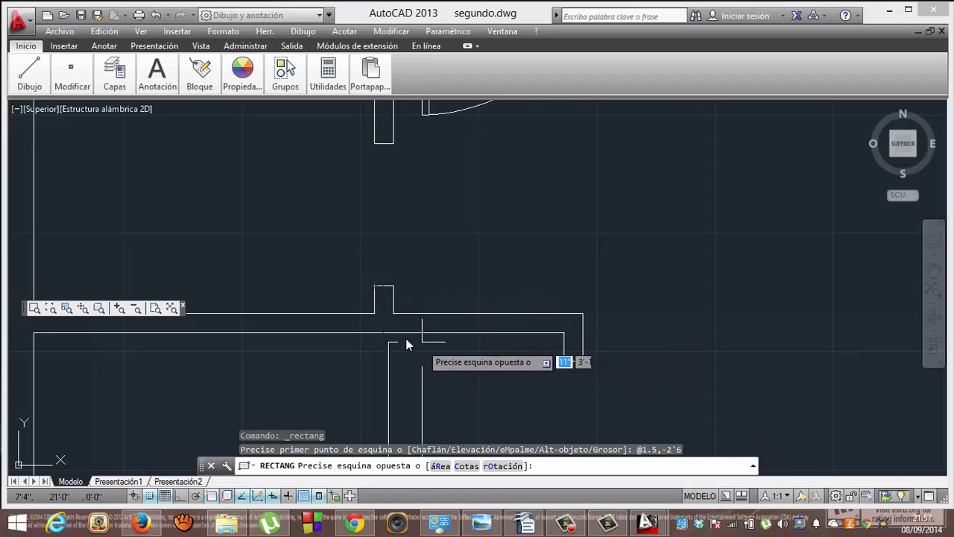
{"action": "key", "text": "Escape"}
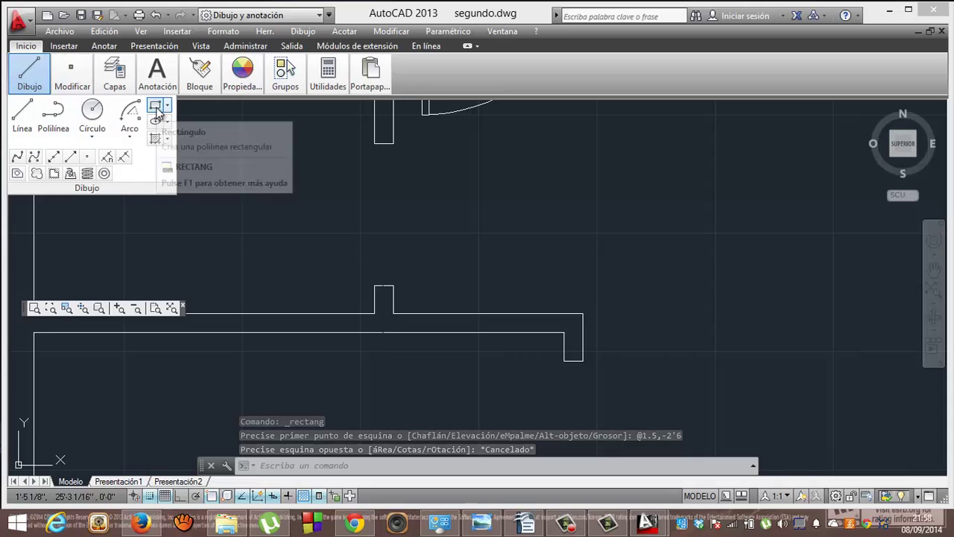
Redraw the 1.5 by 2'6 door leaf from the opening's top-left endpoint
{"action": "left_click", "coordinate": [156, 108]}
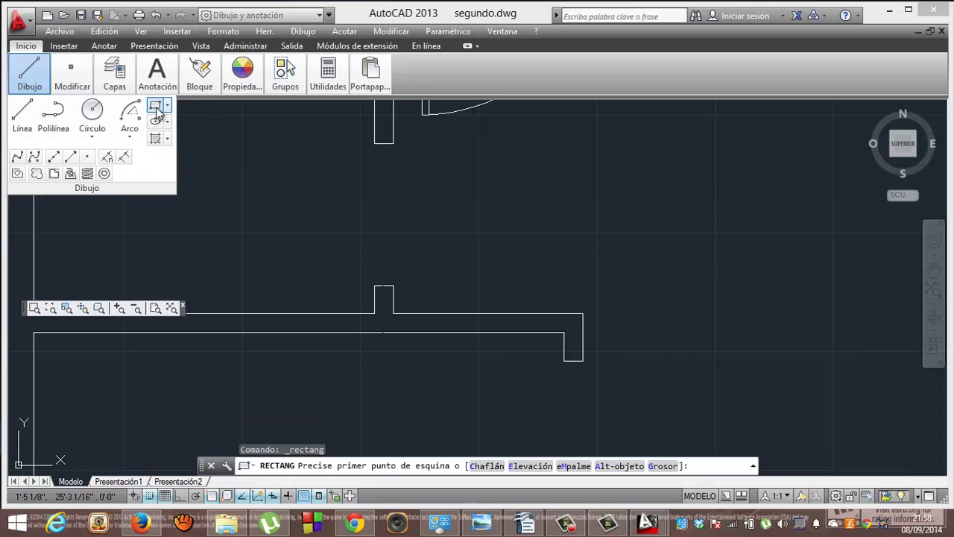
{"action": "left_click", "coordinate": [374, 287]}
{"action": "type", "text": "1.5"}
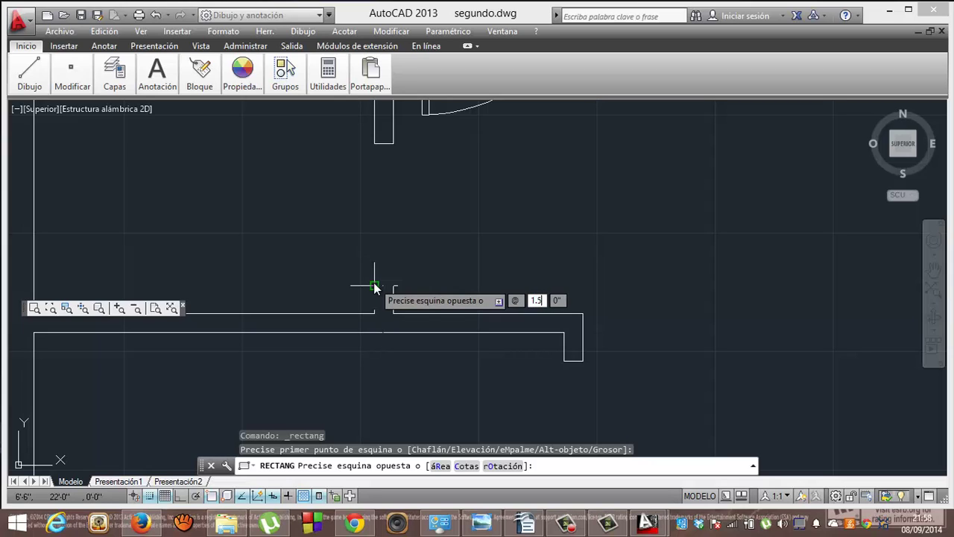
{"action": "key", "text": "Tab"}
{"action": "type", "text": "-2'6"}
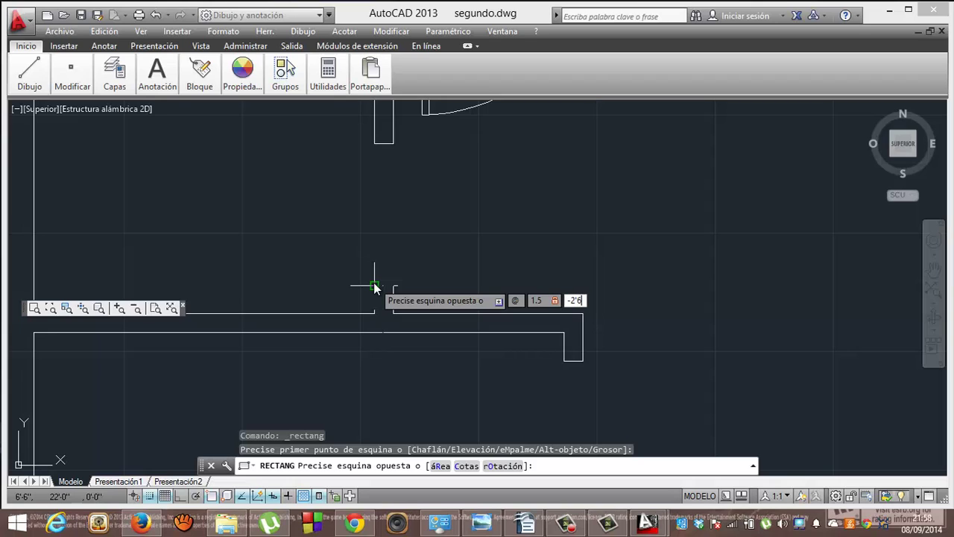
{"action": "key", "text": "Return"}
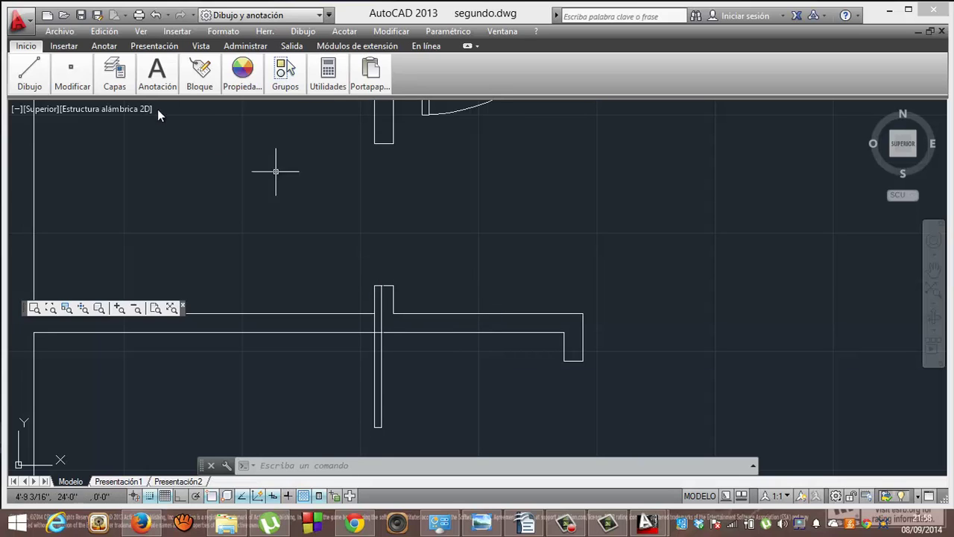
{"action": "mouse_move", "coordinate": [71, 74]}
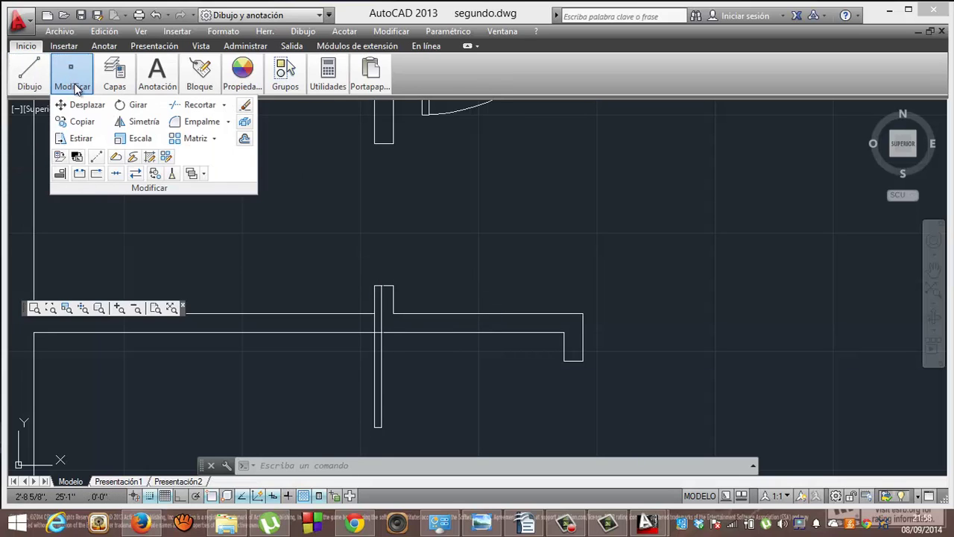
Rotate the door-leaf rectangle -90° about its top corner so it lies horizontally
{"action": "left_click", "coordinate": [127, 106]}
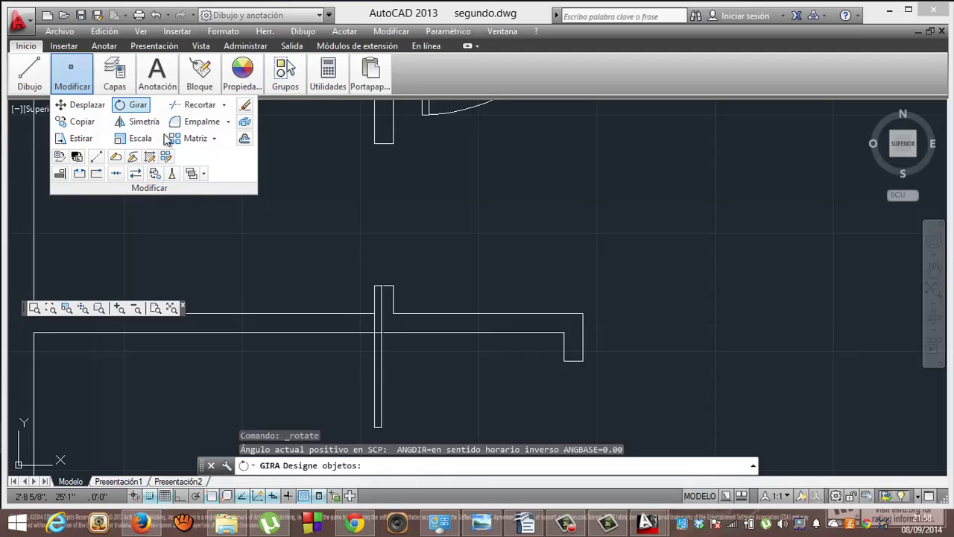
{"action": "left_click", "coordinate": [379, 349]}
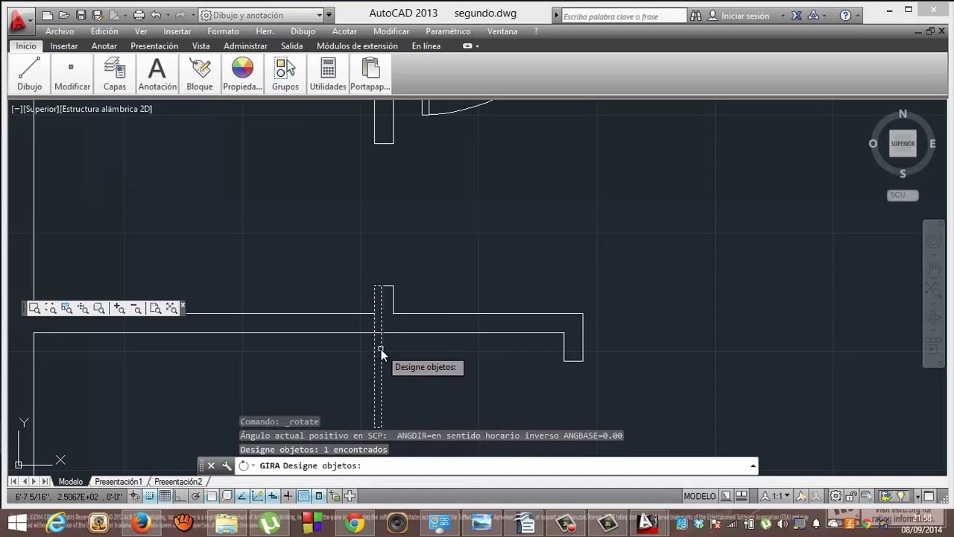
{"action": "key", "text": "Return"}
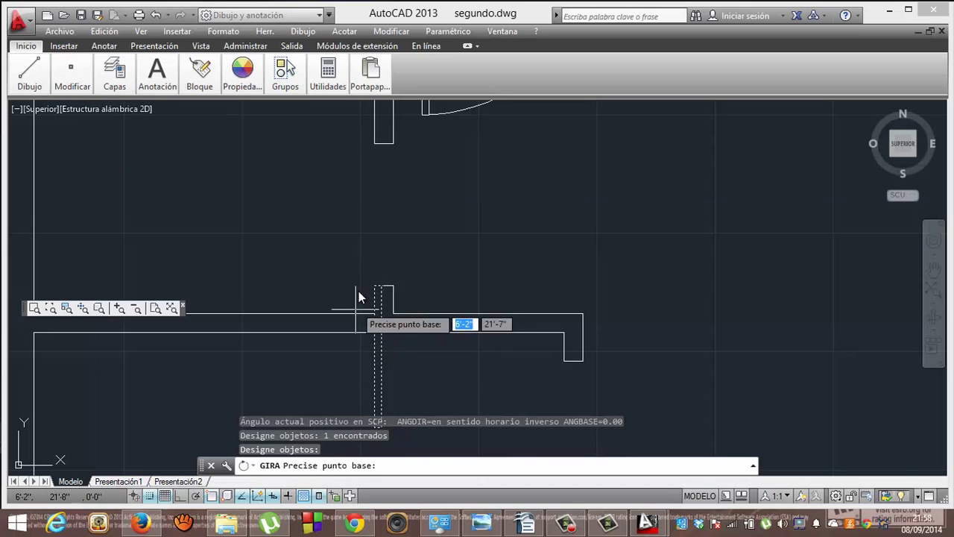
{"action": "left_click", "coordinate": [375, 287]}
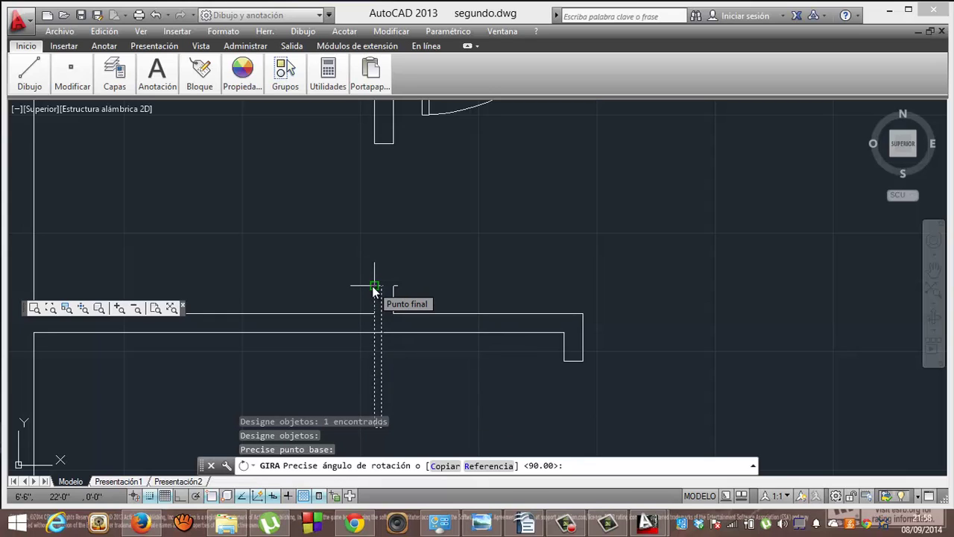
{"action": "type", "text": "-90"}
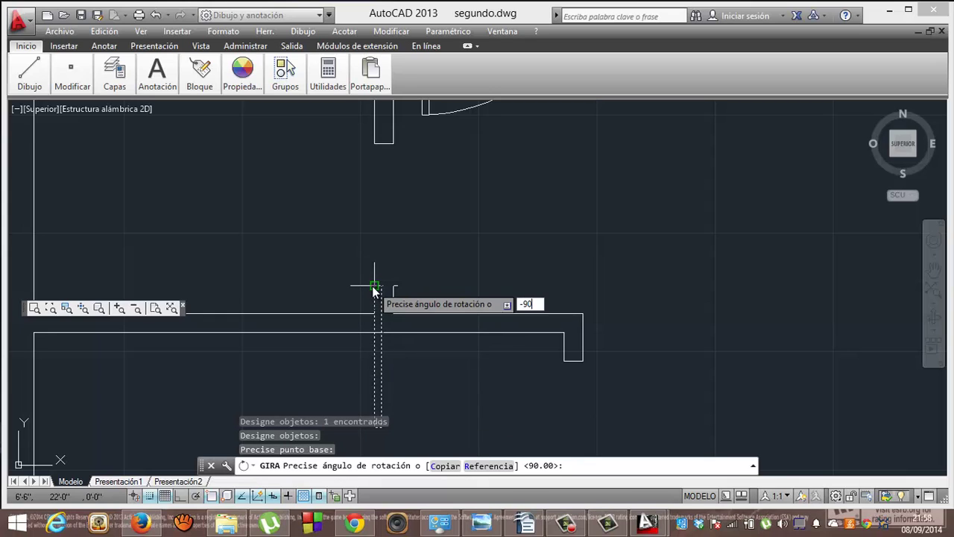
{"action": "key", "text": "Return"}
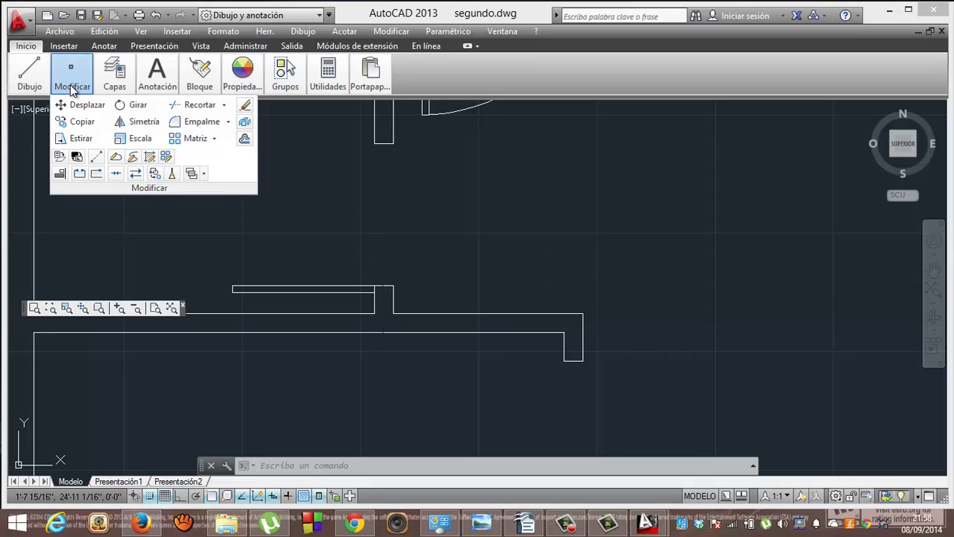
Move the horizontal door leaf up to align with the opening's top corner
{"action": "left_click", "coordinate": [75, 105]}
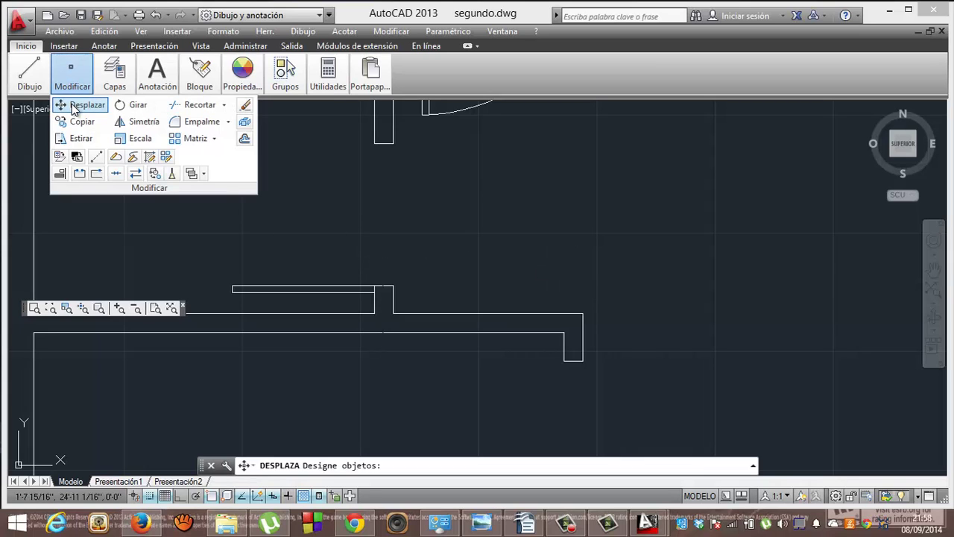
{"action": "left_click", "coordinate": [318, 289]}
{"action": "key", "text": "Return"}
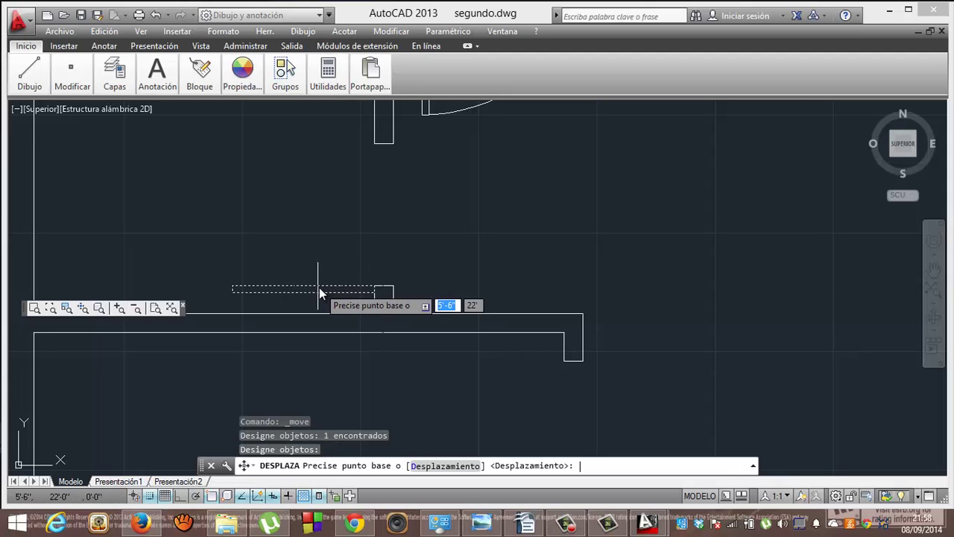
{"action": "left_click", "coordinate": [373, 294]}
{"action": "left_click", "coordinate": [372, 291]}
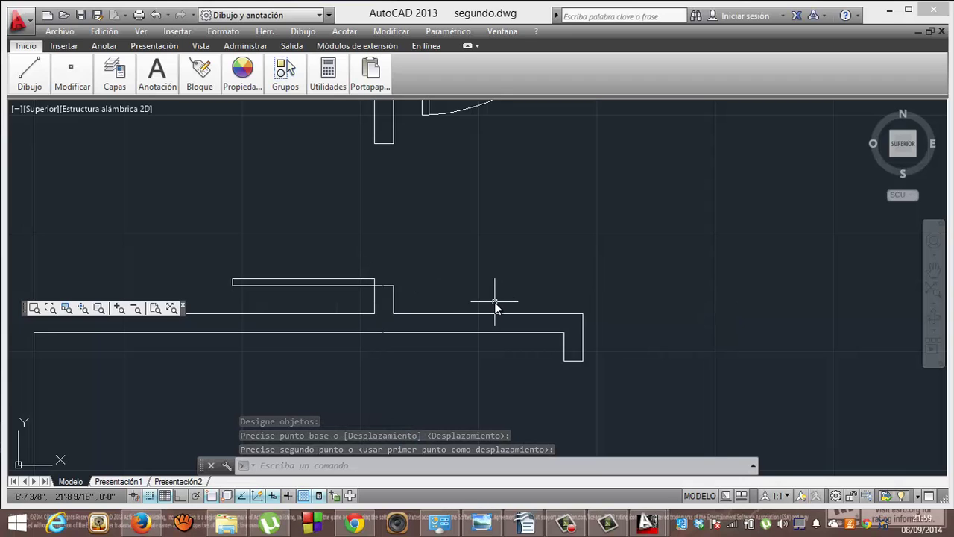
{"action": "mouse_move", "coordinate": [30, 75]}
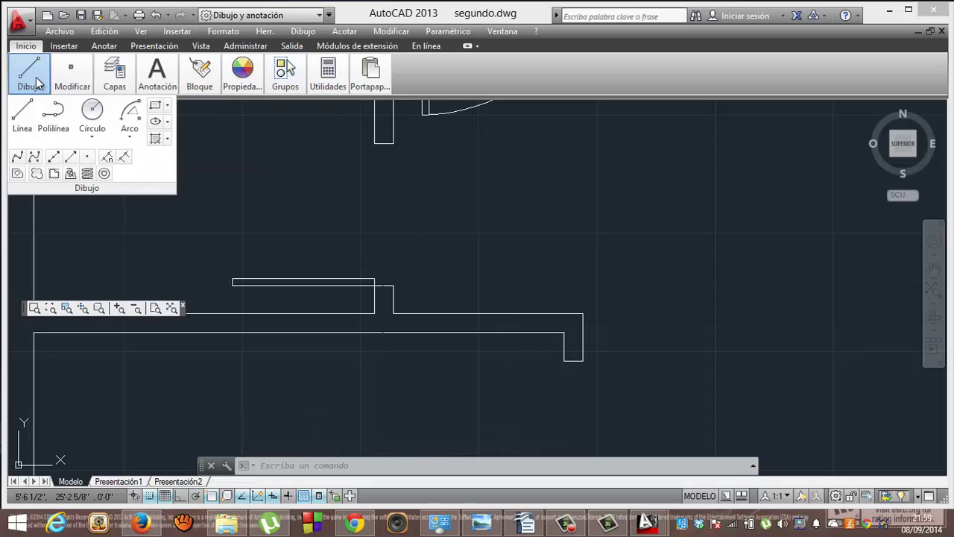
{"action": "left_click", "coordinate": [130, 134]}
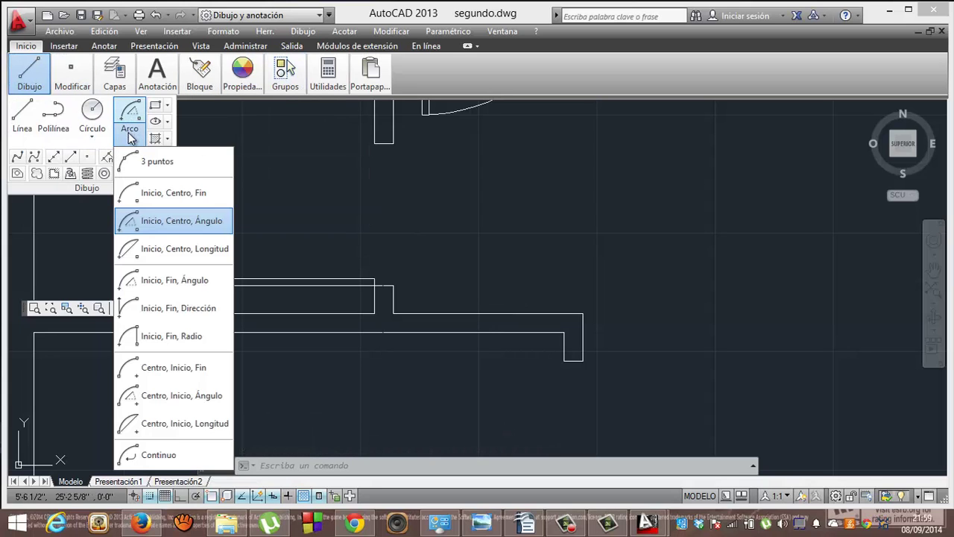
{"action": "left_click", "coordinate": [174, 215]}
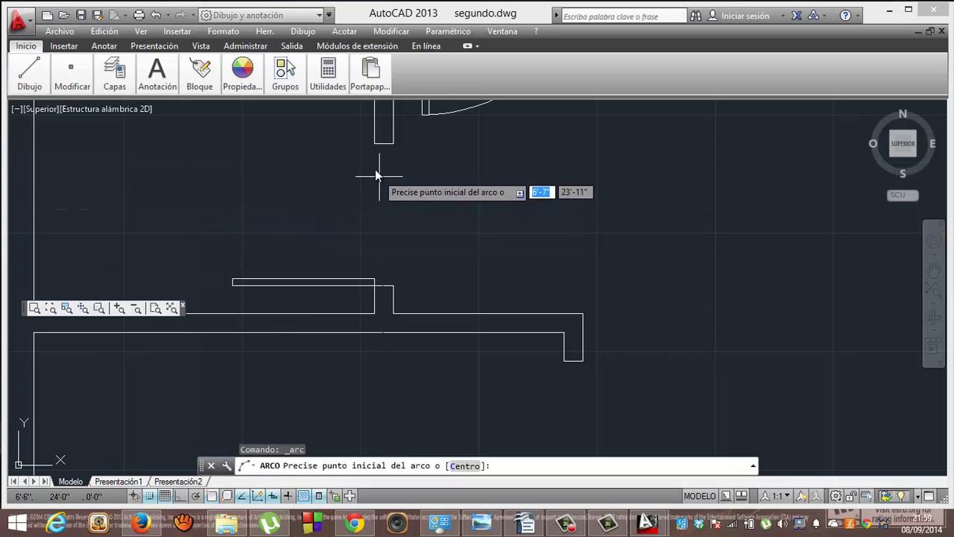
{"action": "left_click", "coordinate": [374, 145]}
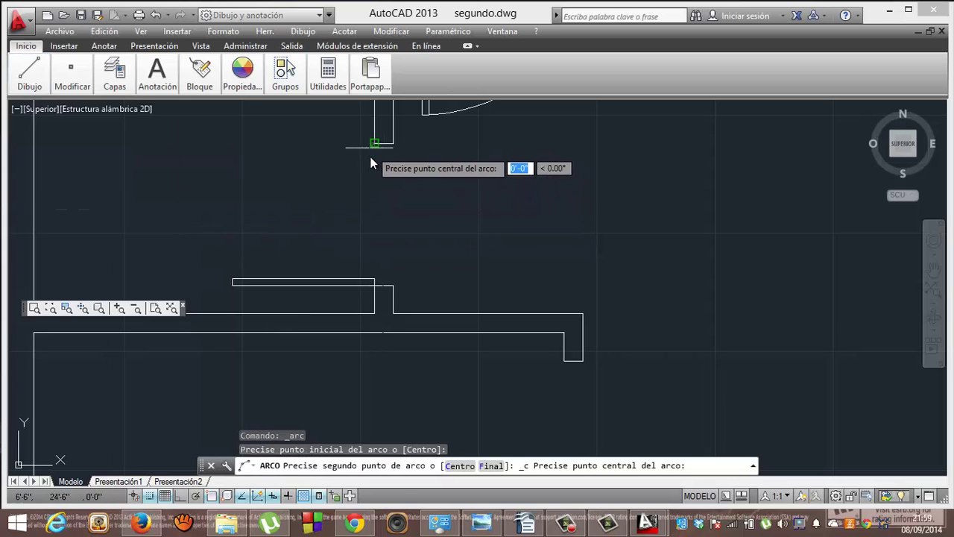
{"action": "left_click", "coordinate": [375, 285]}
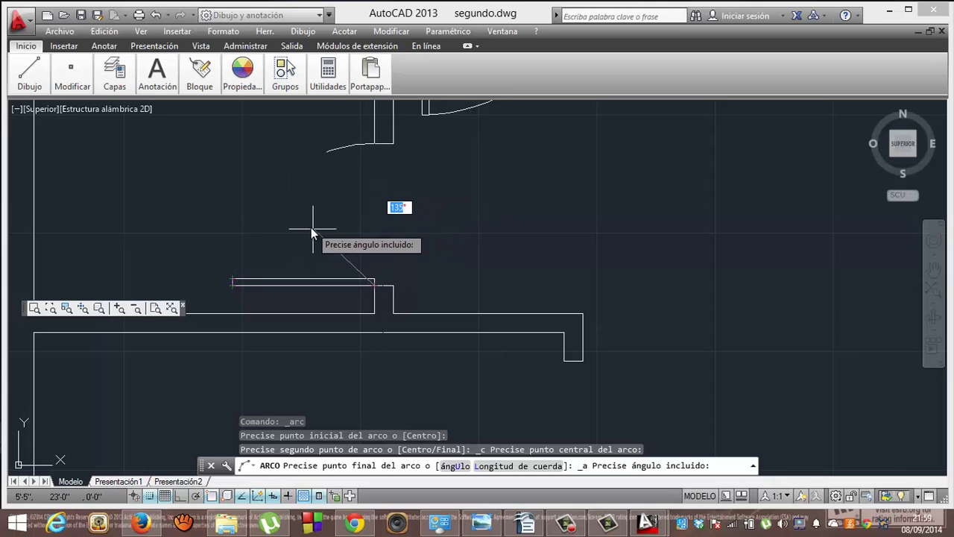
{"action": "left_click", "coordinate": [235, 285]}
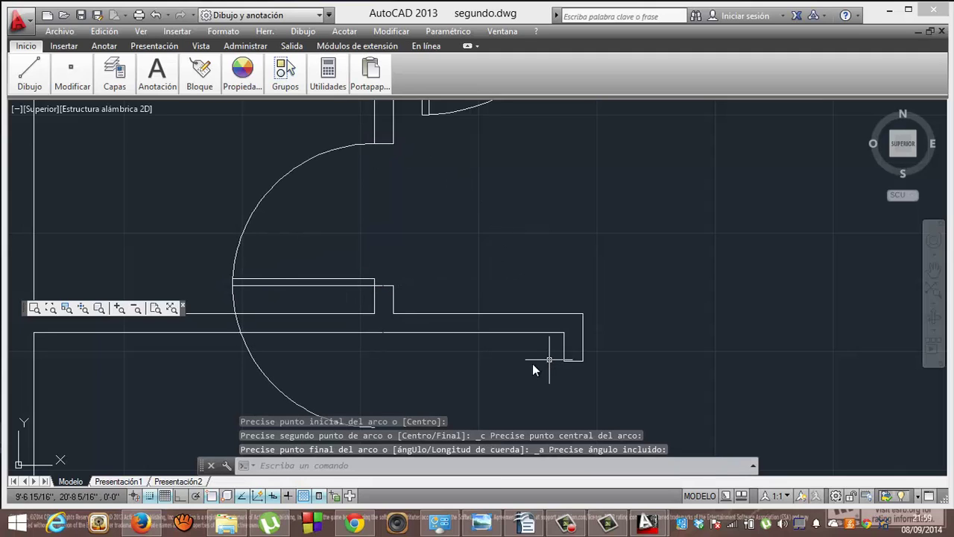
{"action": "left_click", "coordinate": [282, 395]}
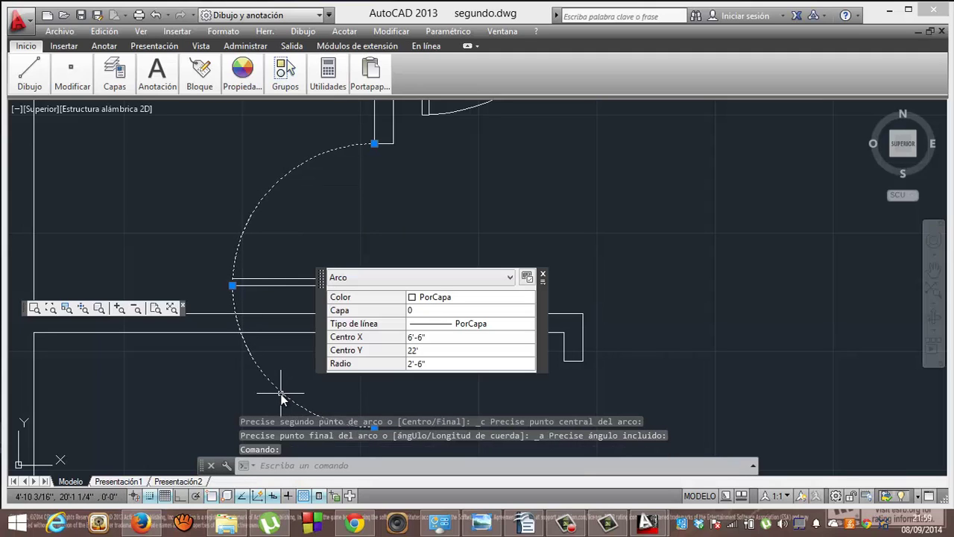
{"action": "key", "text": "Escape"}
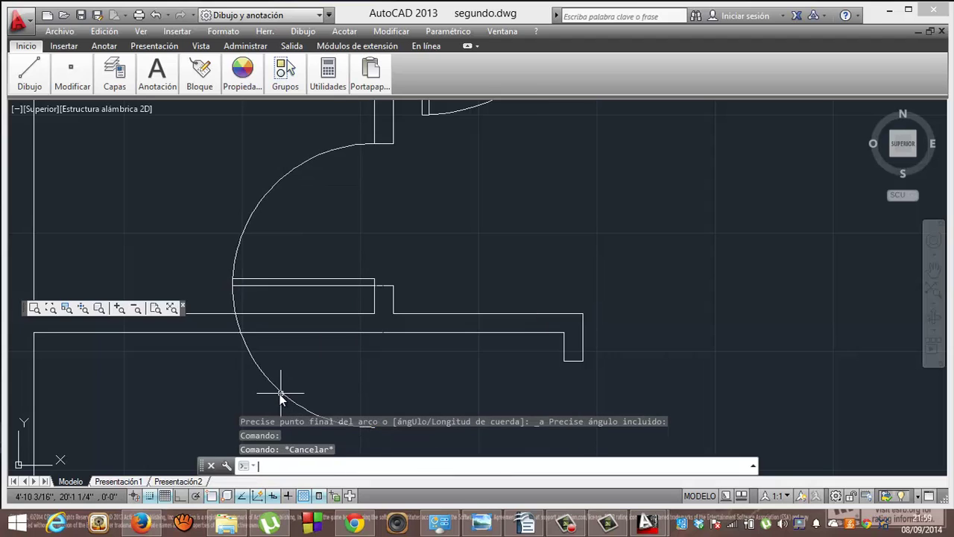
{"action": "left_click", "coordinate": [271, 381]}
{"action": "left_click", "coordinate": [271, 382]}
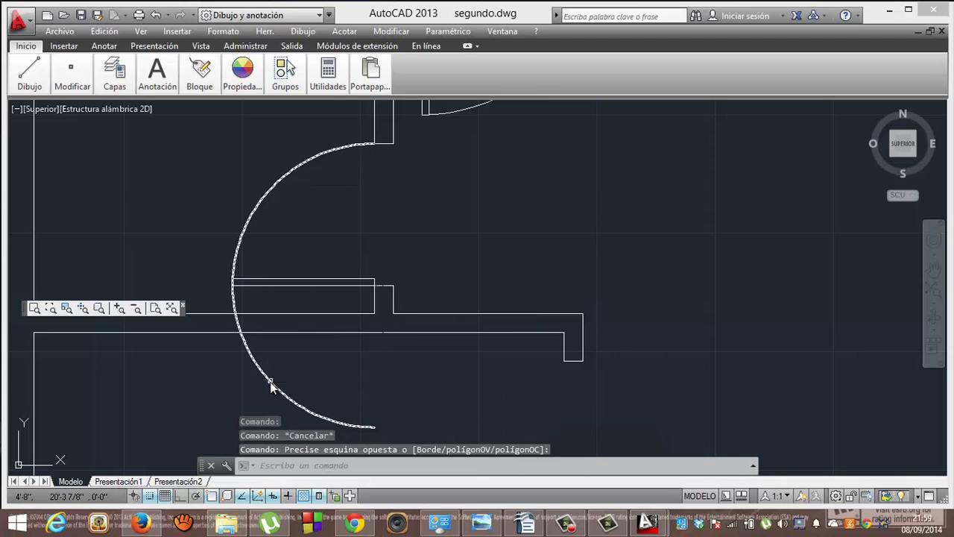
{"action": "key", "text": "Delete"}
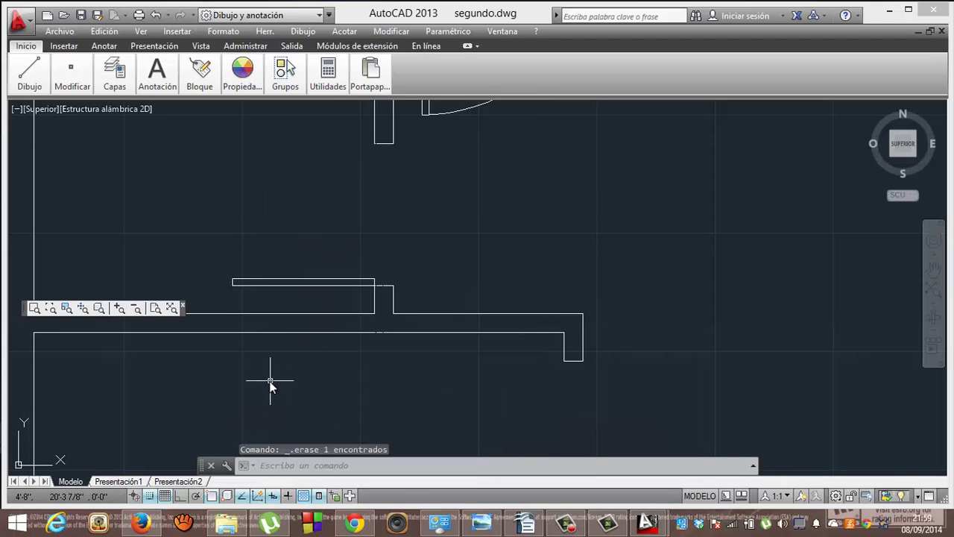
{"action": "left_click", "coordinate": [269, 381]}
{"action": "left_click", "coordinate": [251, 149]}
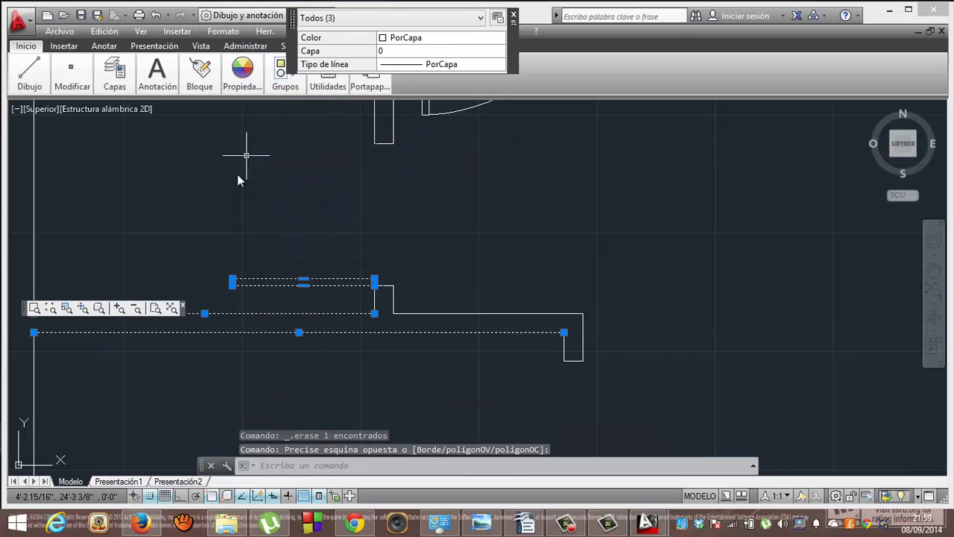
{"action": "left_click", "coordinate": [238, 174]}
{"action": "left_click", "coordinate": [349, 220]}
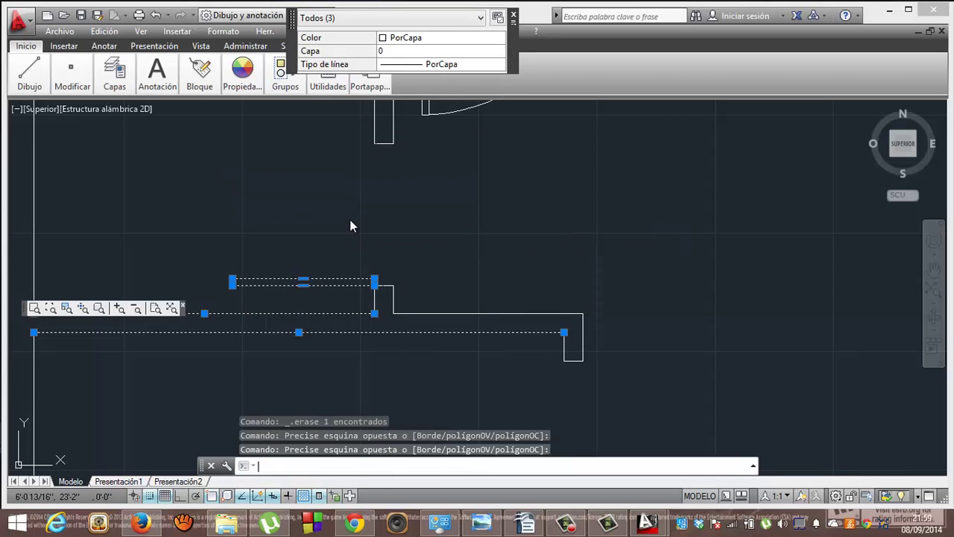
{"action": "key", "text": "Escape"}
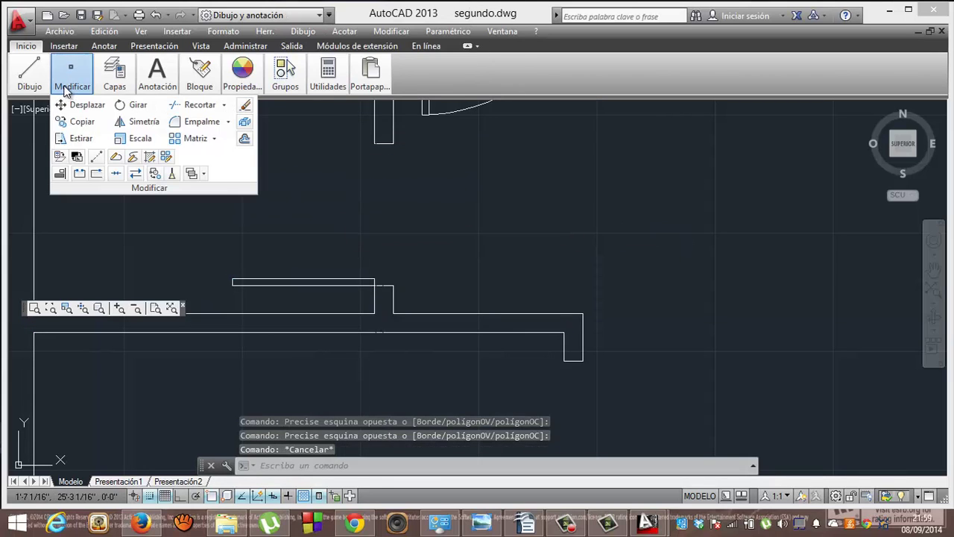
{"action": "mouse_move", "coordinate": [30, 75]}
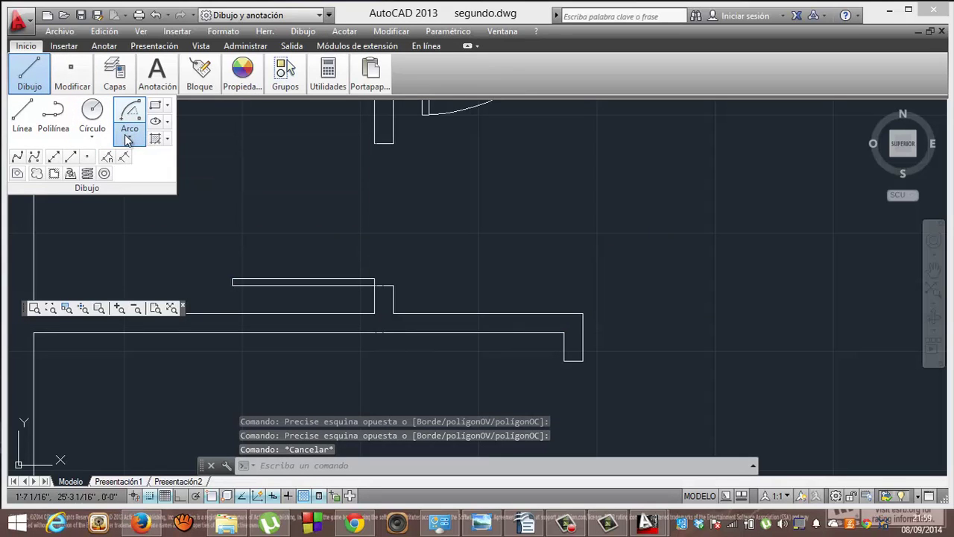
{"action": "left_click", "coordinate": [126, 140]}
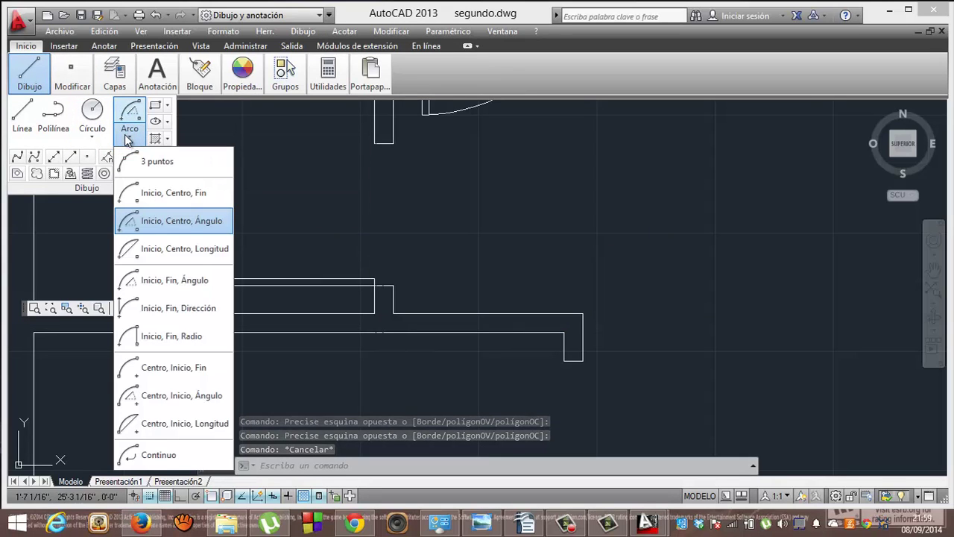
Draw a 90° start-centre-angle arc from the wall jamb around the hinge, then undo it
{"action": "left_click", "coordinate": [152, 216]}
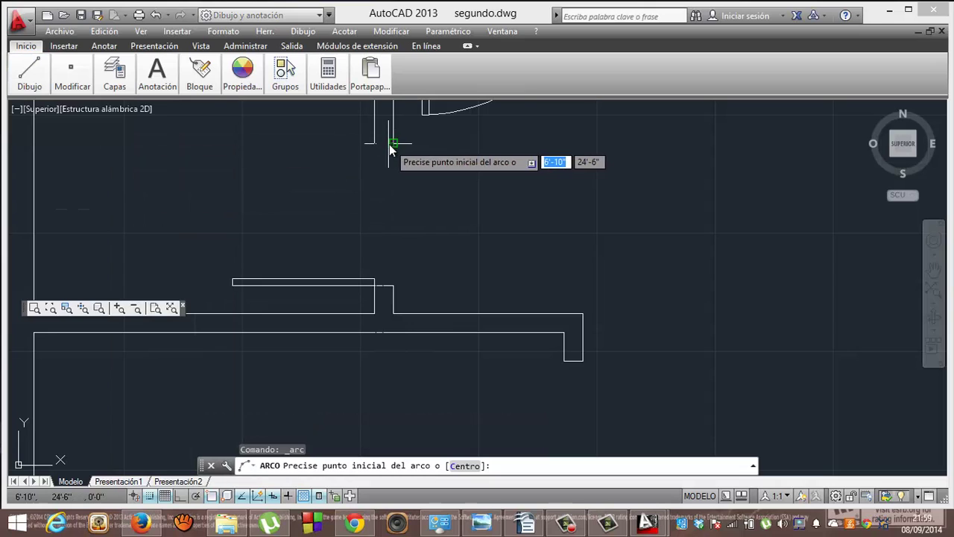
{"action": "left_click", "coordinate": [375, 143]}
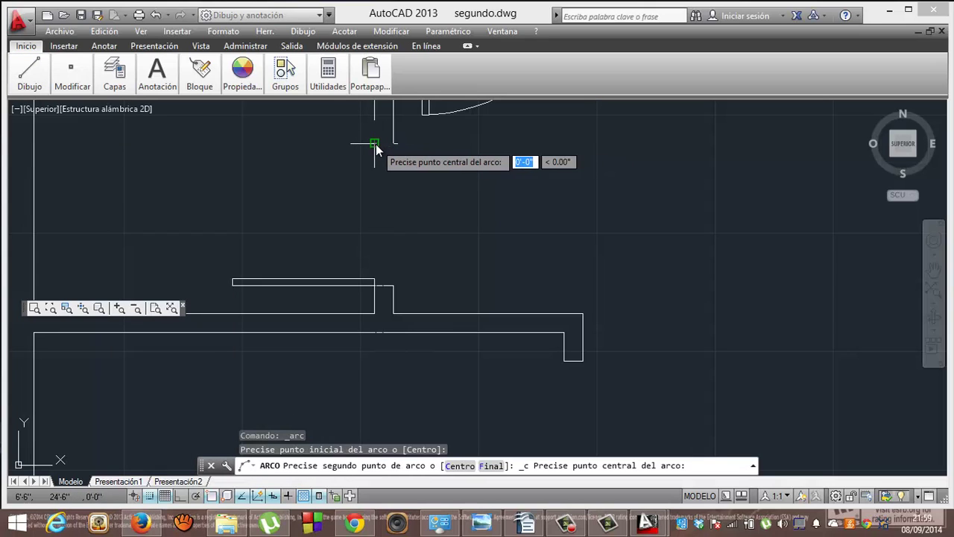
{"action": "left_click", "coordinate": [377, 290]}
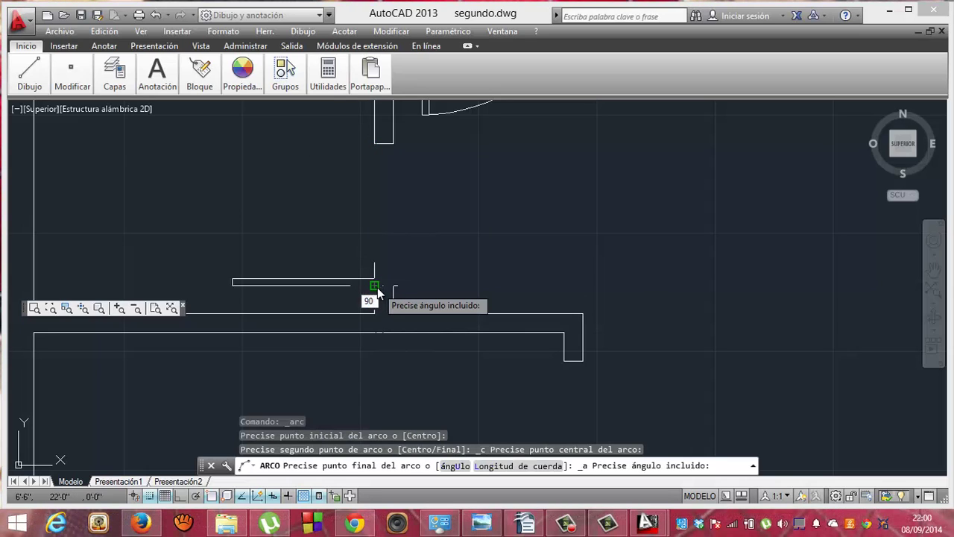
{"action": "type", "text": "90"}
{"action": "key", "text": "Return"}
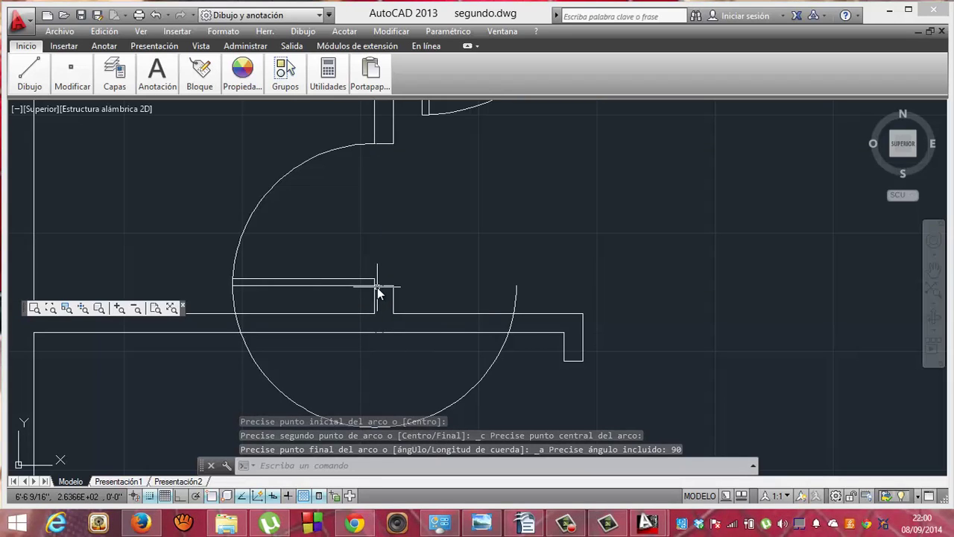
{"action": "key", "text": "ctrl+z"}
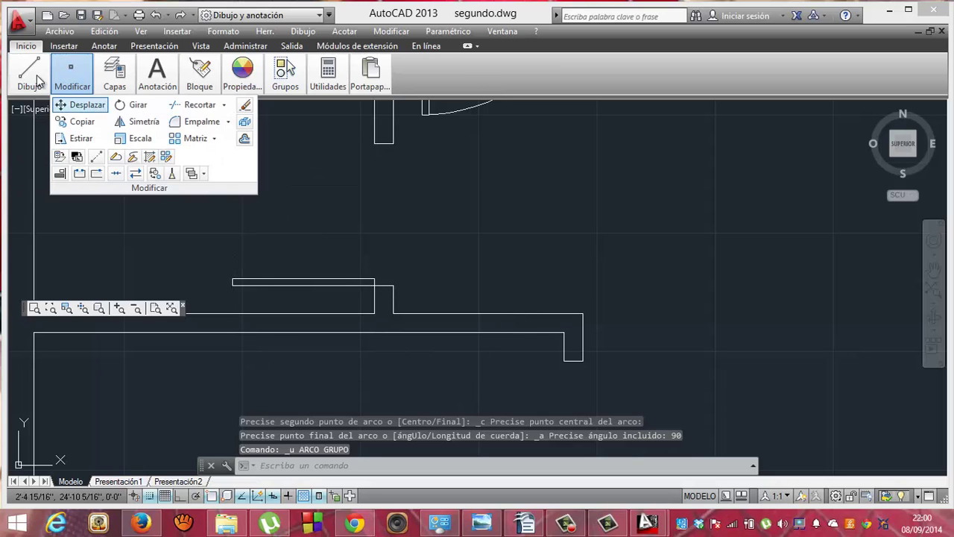
Redraw the swing arc from the leaf's free end around the hinge corner at -90°
{"action": "left_click", "coordinate": [130, 118]}
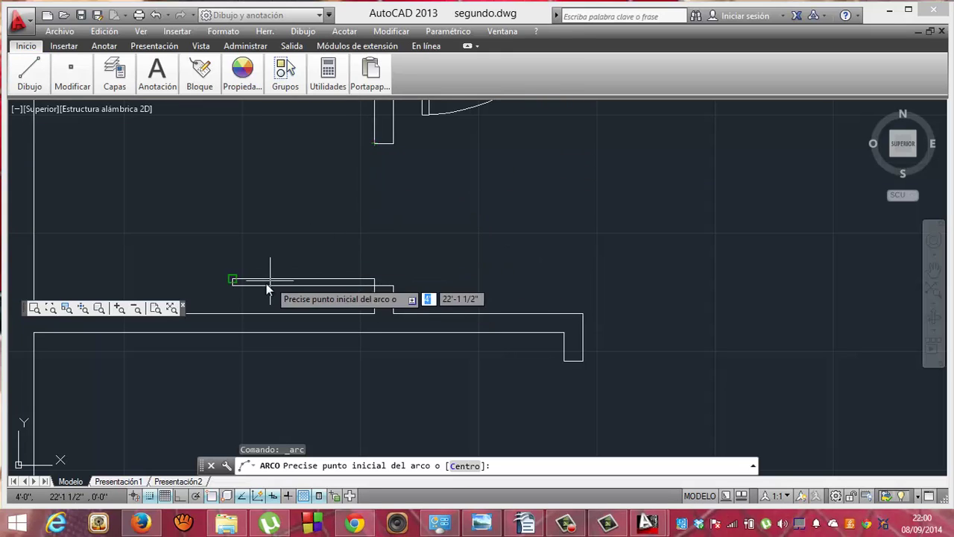
{"action": "left_click", "coordinate": [232, 285]}
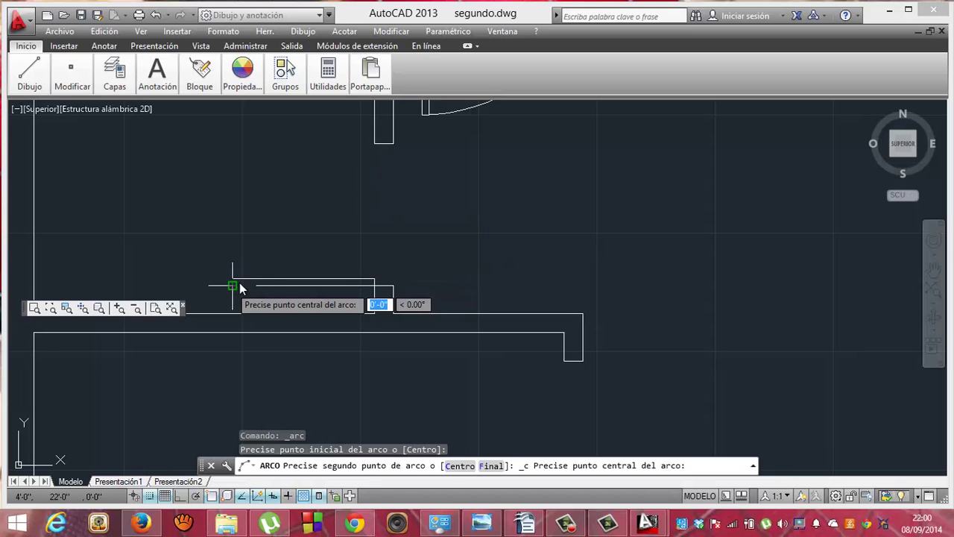
{"action": "left_click", "coordinate": [372, 288]}
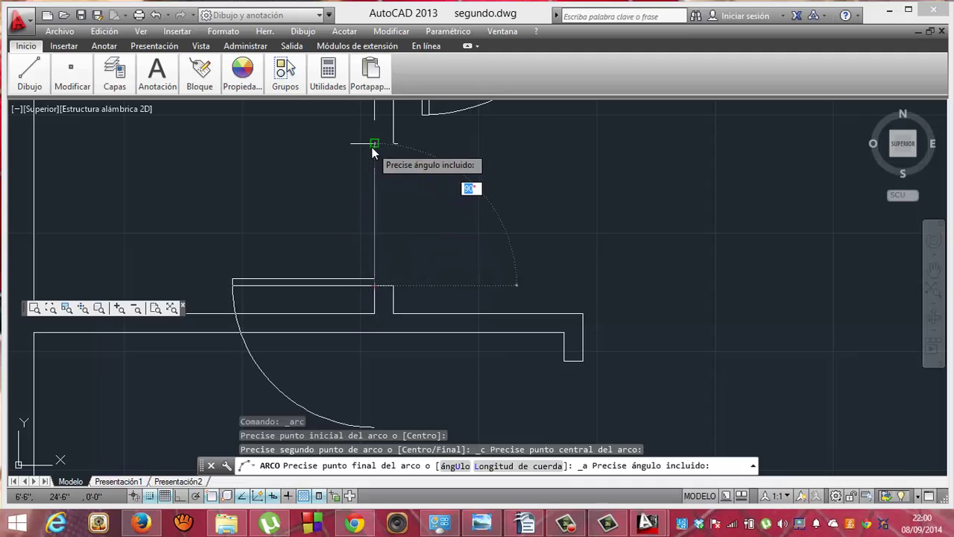
{"action": "type", "text": "-"}
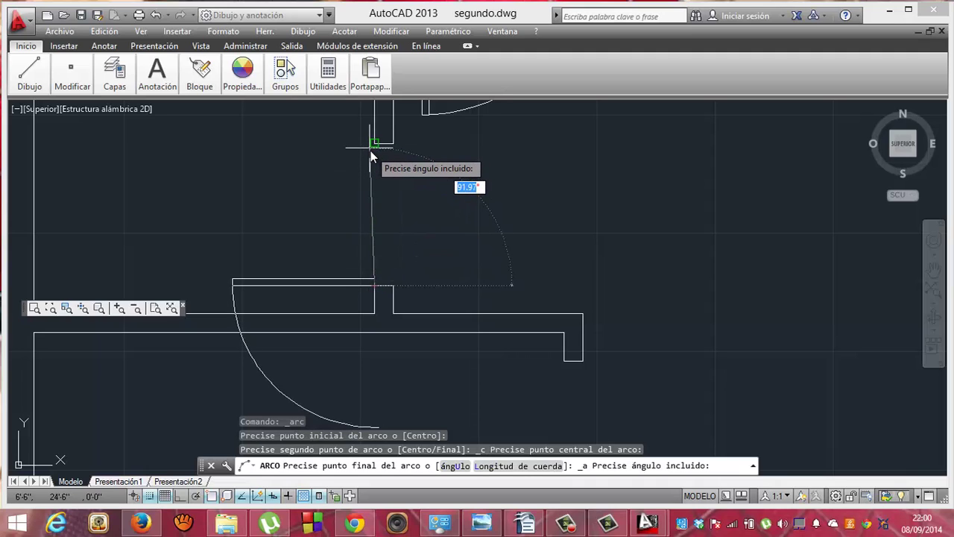
{"action": "type", "text": "90"}
{"action": "key", "text": "Return"}
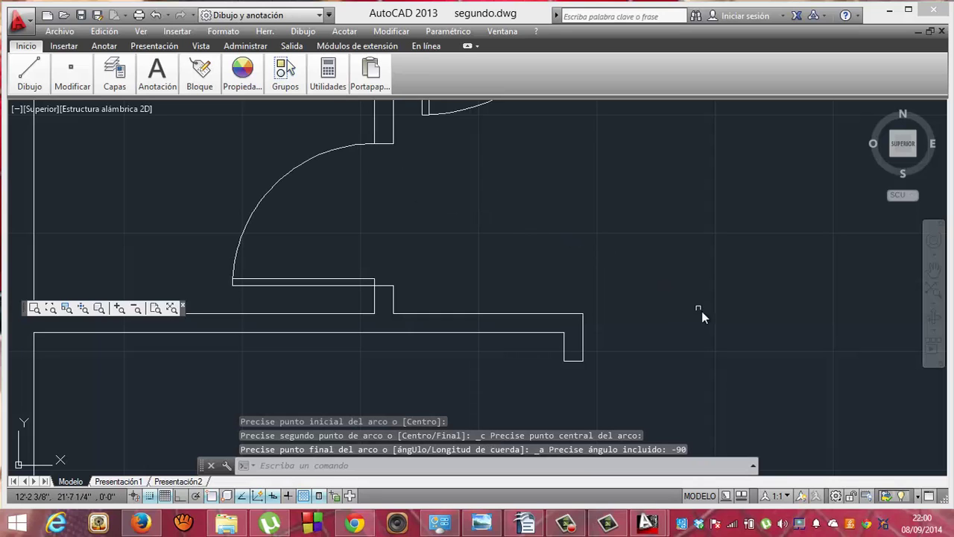
Pan and zoom out 0.5x to show the door and nearby openings, then clear the arc-and-leaf selection
{"action": "left_click", "coordinate": [933, 270]}
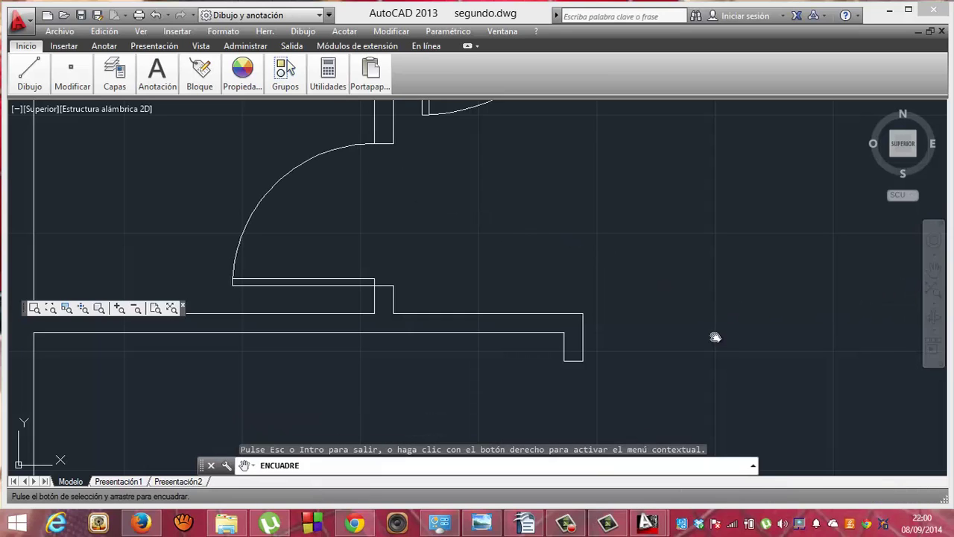
{"action": "left_click_drag", "start_coordinate": [716, 336], "coordinate": [687, 299]}
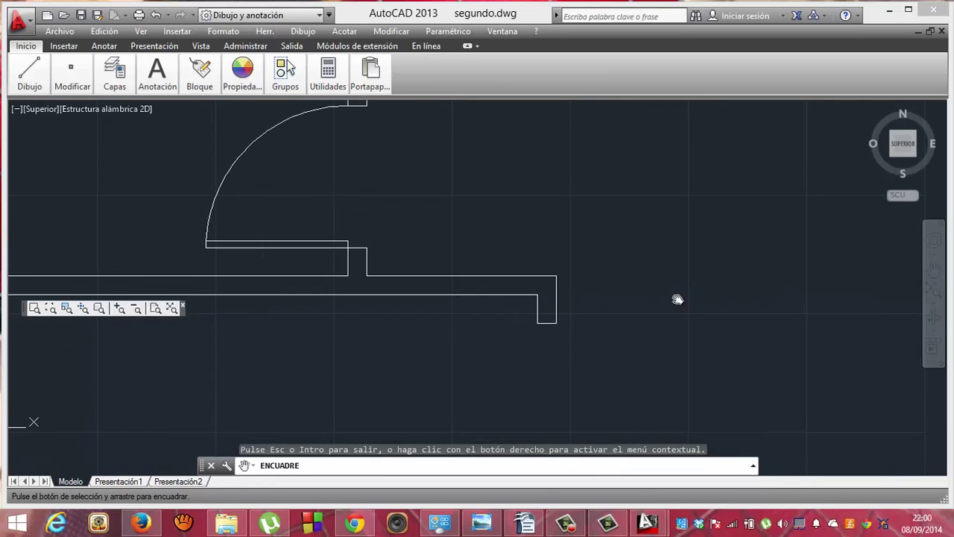
{"action": "left_click", "coordinate": [138, 312]}
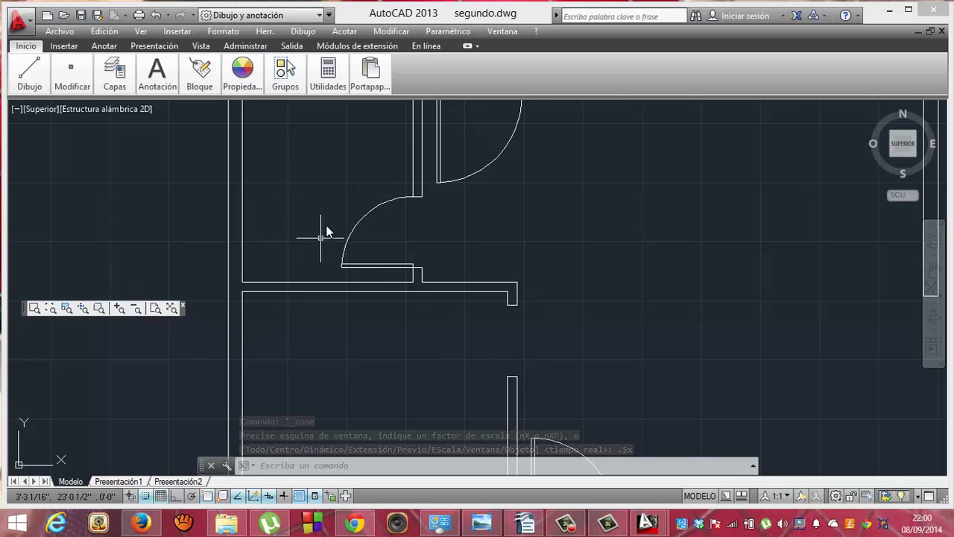
{"action": "left_click", "coordinate": [356, 227]}
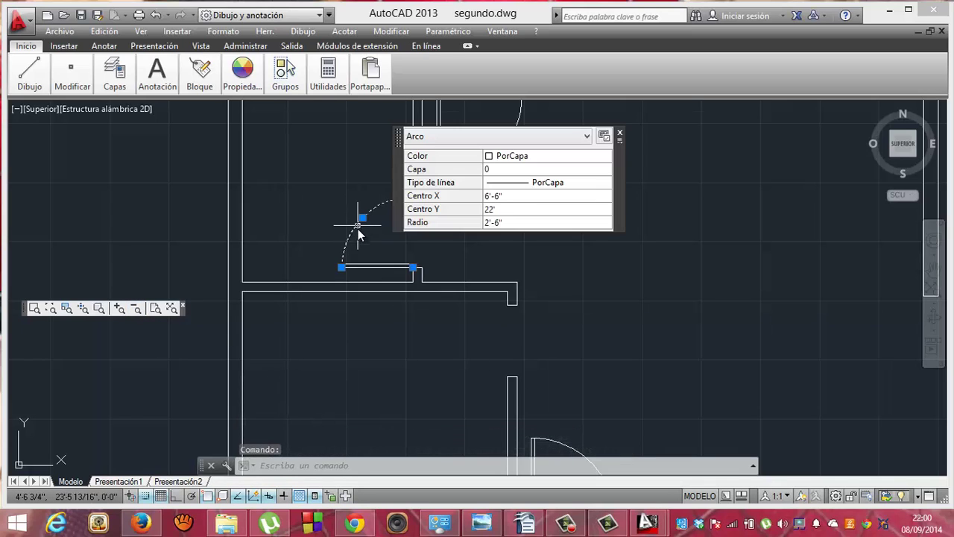
{"action": "left_click", "coordinate": [366, 266]}
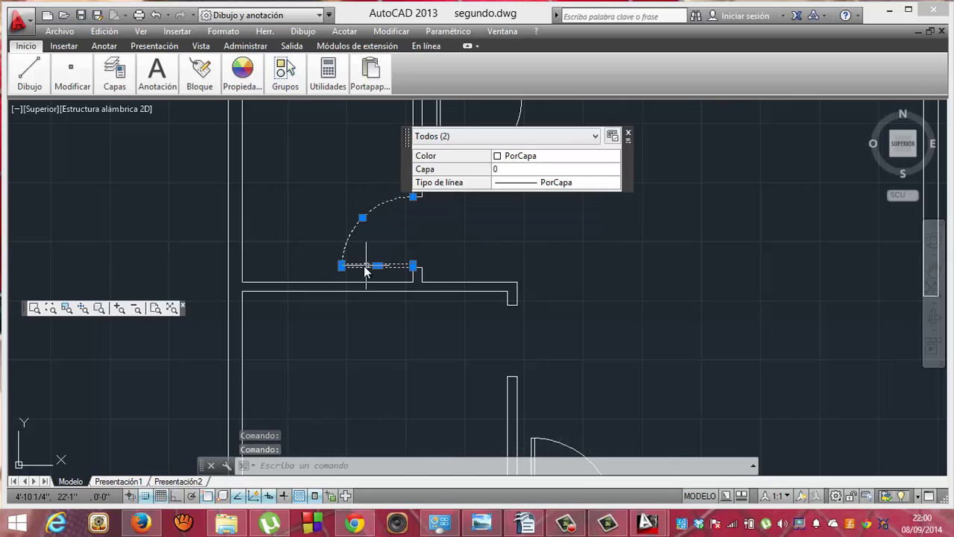
{"action": "left_click", "coordinate": [363, 219]}
{"action": "key", "text": "Escape"}
{"action": "key", "text": "Escape"}
{"action": "key", "text": "Escape"}
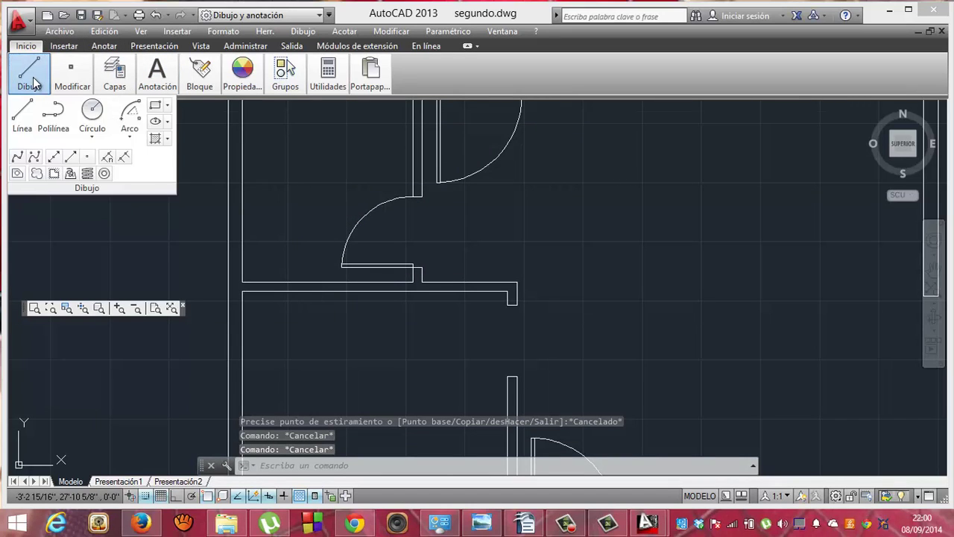
{"action": "mouse_move", "coordinate": [71, 75]}
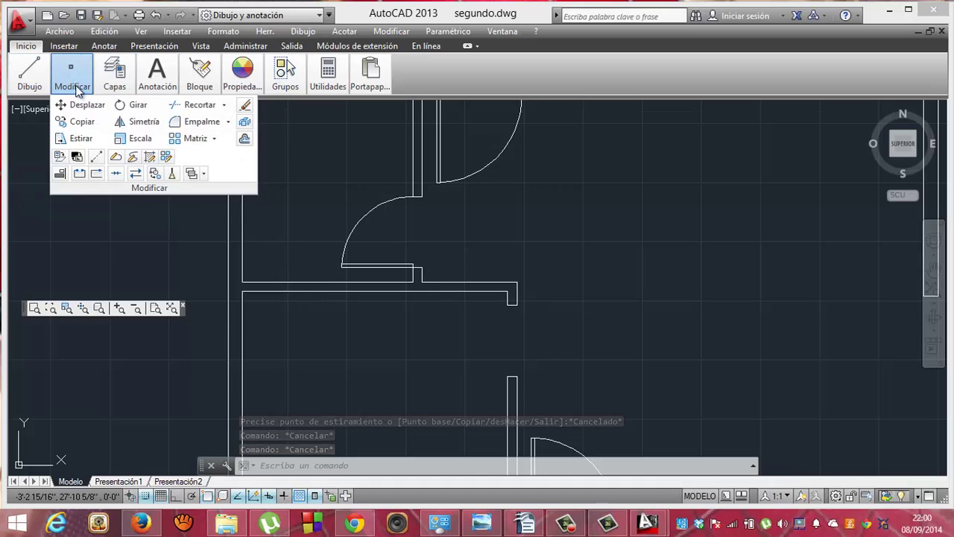
{"action": "left_click", "coordinate": [81, 121]}
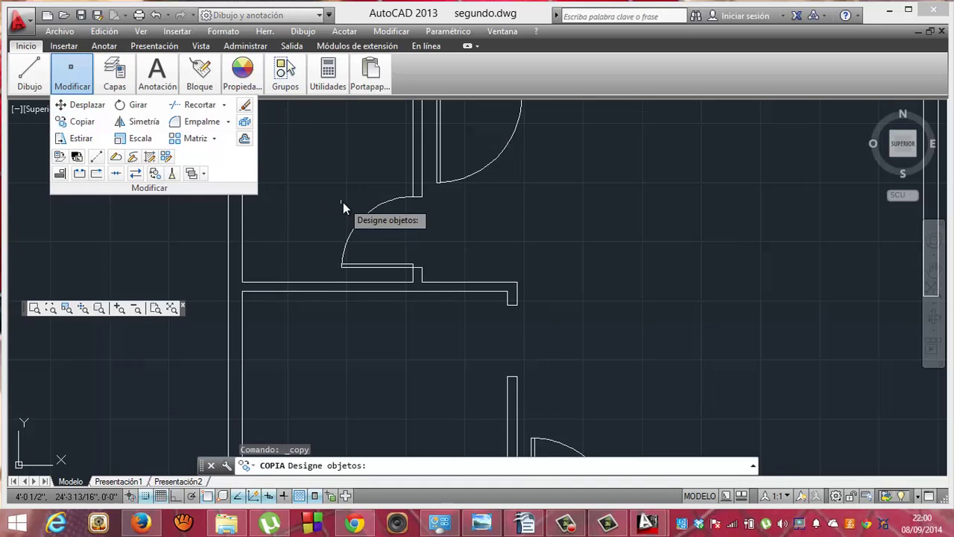
{"action": "left_click", "coordinate": [356, 228]}
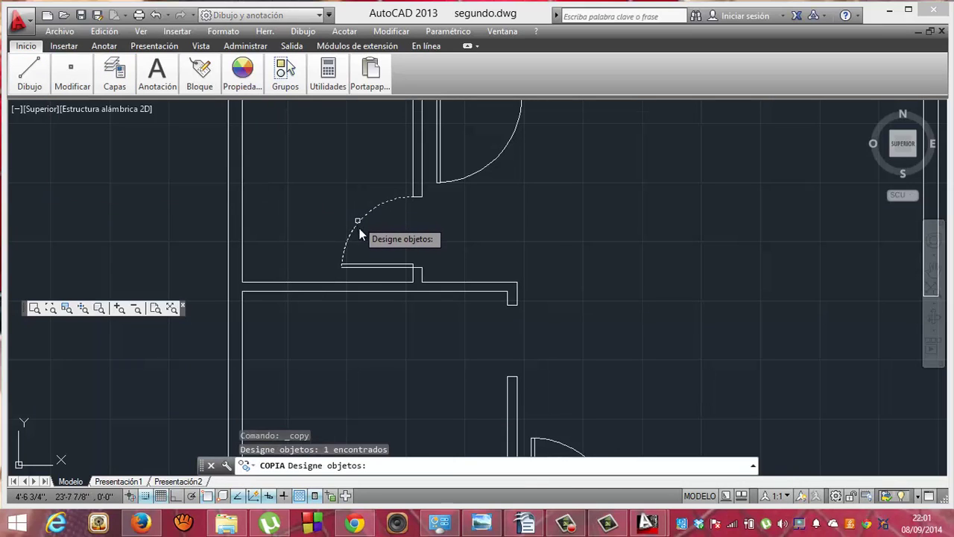
{"action": "left_click", "coordinate": [366, 268]}
{"action": "key", "text": "Return"}
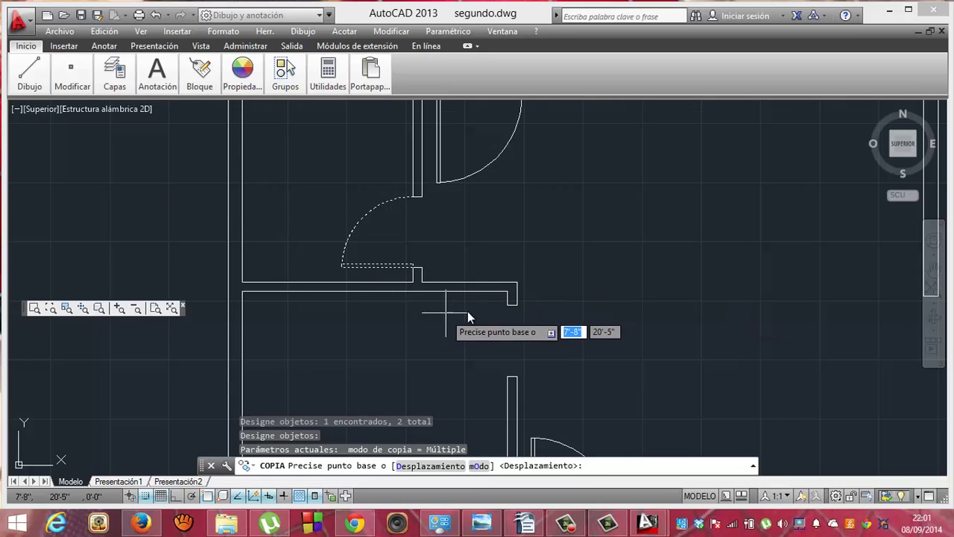
{"action": "left_click", "coordinate": [510, 308]}
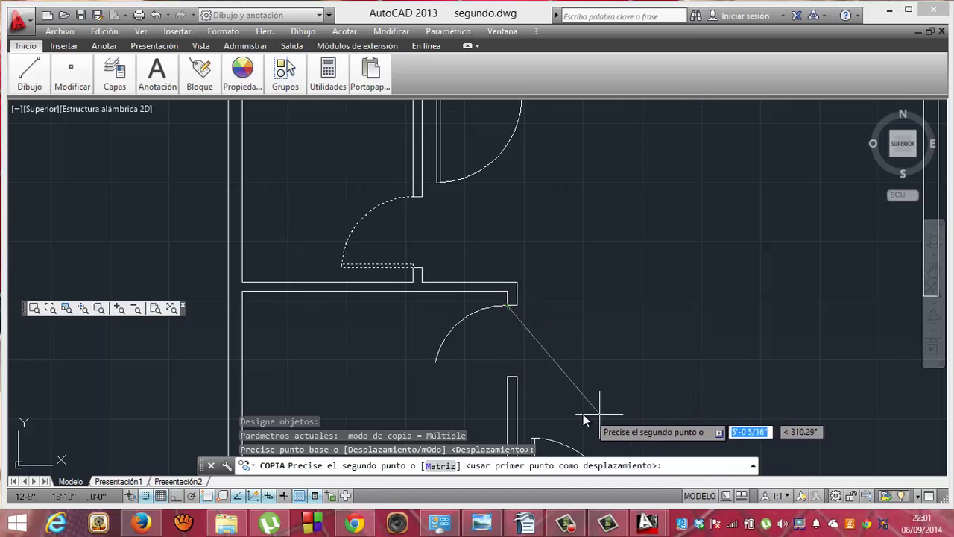
{"action": "left_click", "coordinate": [507, 384]}
{"action": "key", "text": "Escape"}
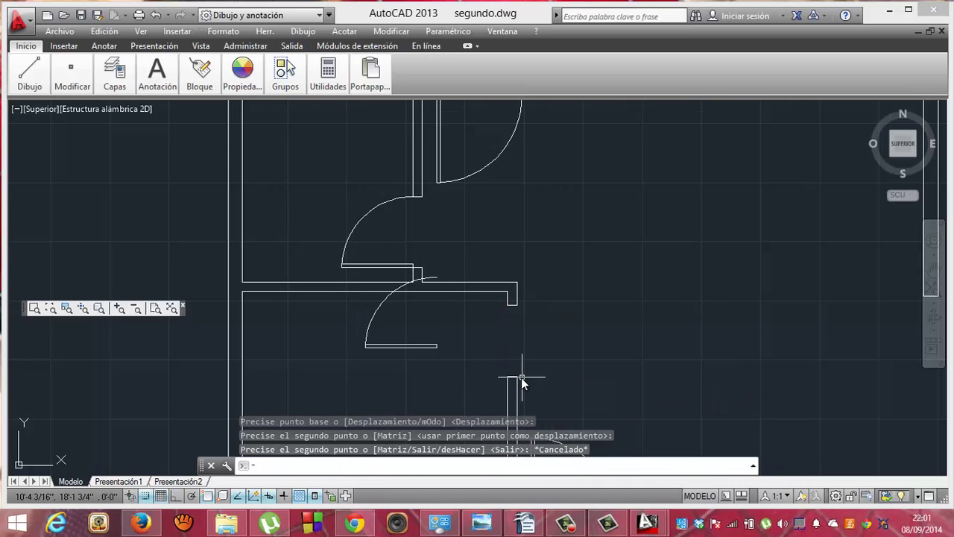
{"action": "left_click", "coordinate": [375, 313]}
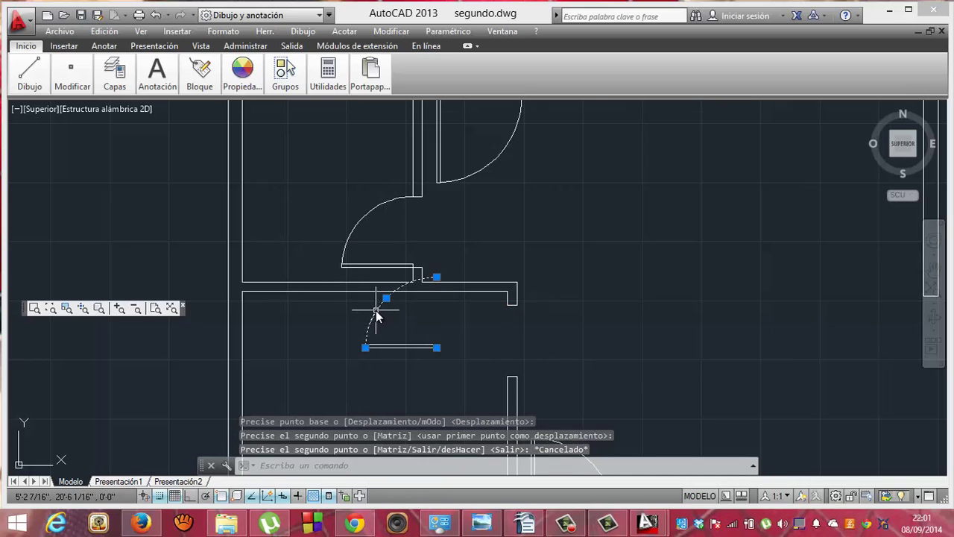
{"action": "key", "text": "Delete"}
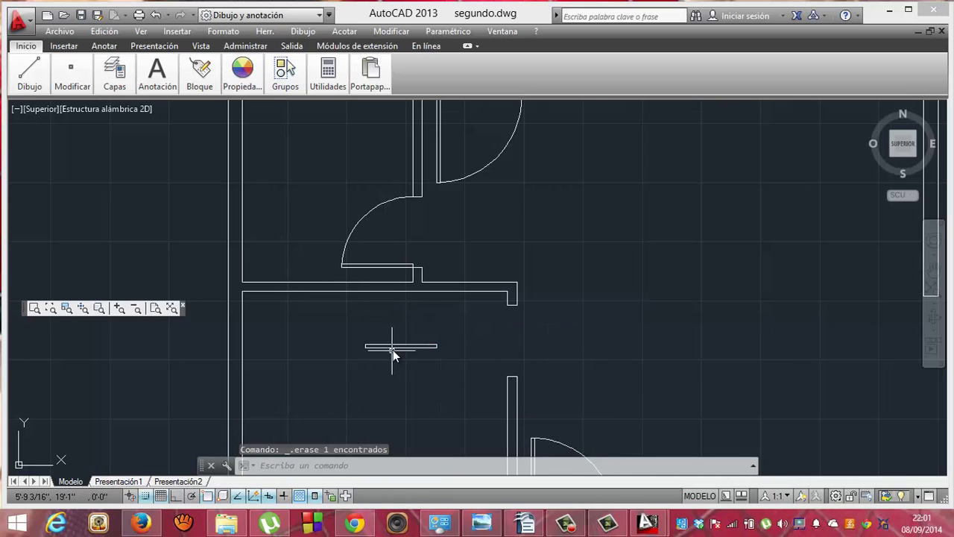
{"action": "left_click", "coordinate": [393, 347]}
{"action": "key", "text": "Delete"}
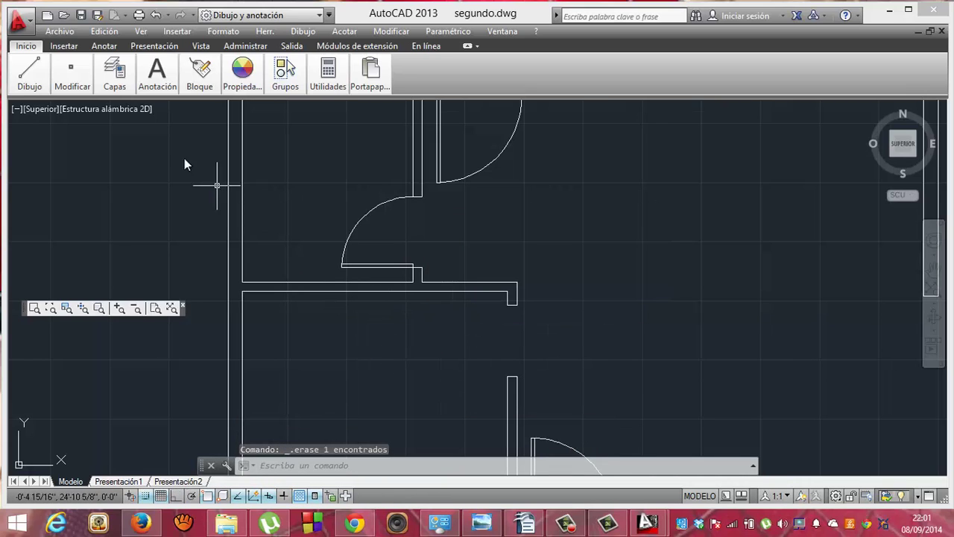
{"action": "mouse_move", "coordinate": [72, 75]}
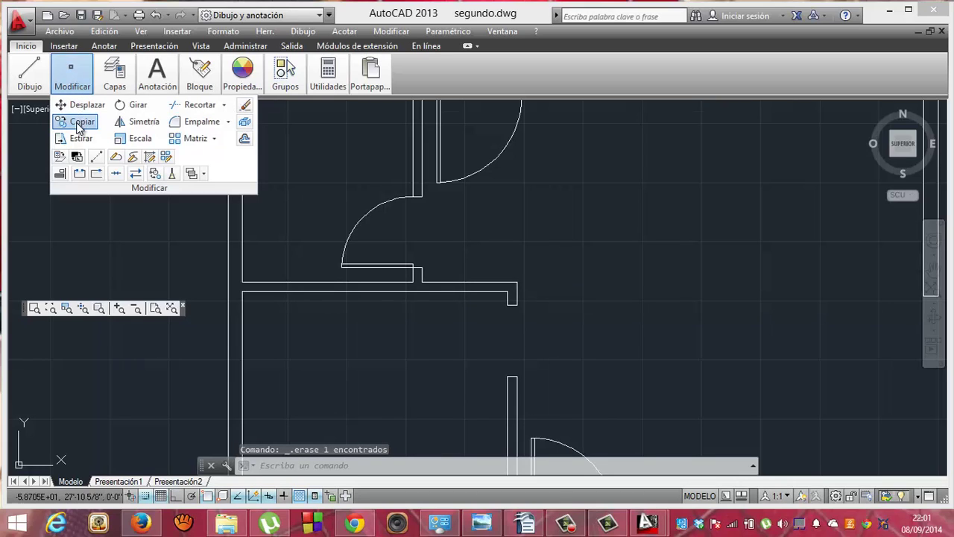
Begin copying only the swing arc, then cancel that copy
{"action": "left_click", "coordinate": [84, 121]}
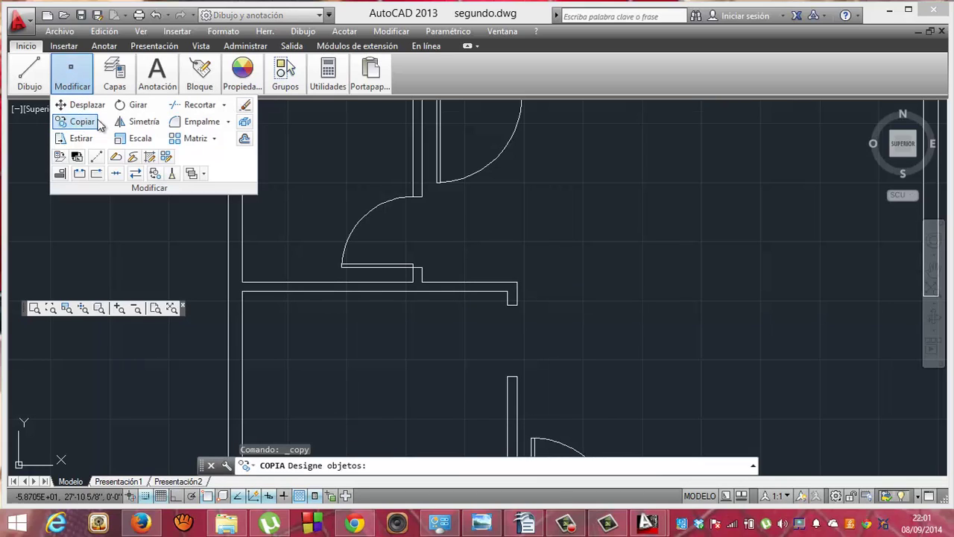
{"action": "left_click", "coordinate": [407, 197]}
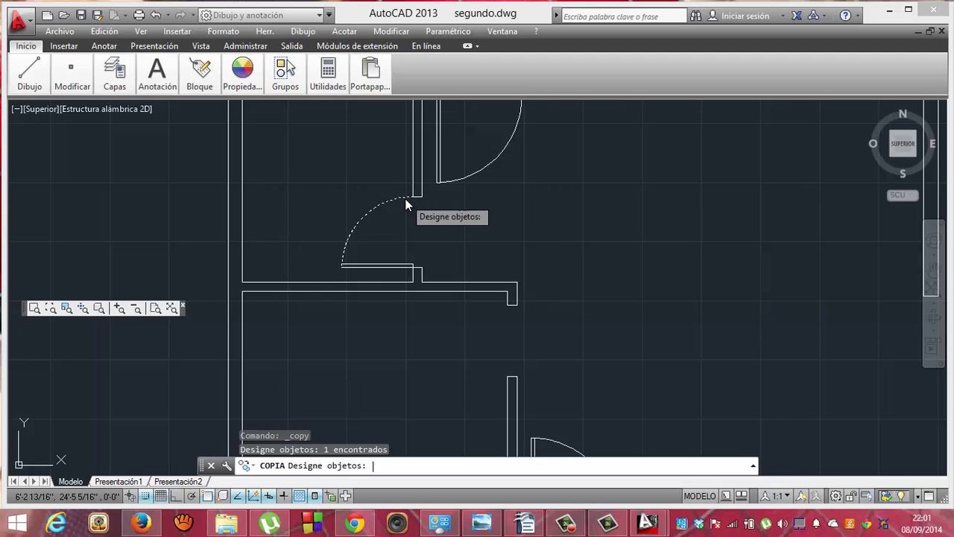
{"action": "key", "text": "Return"}
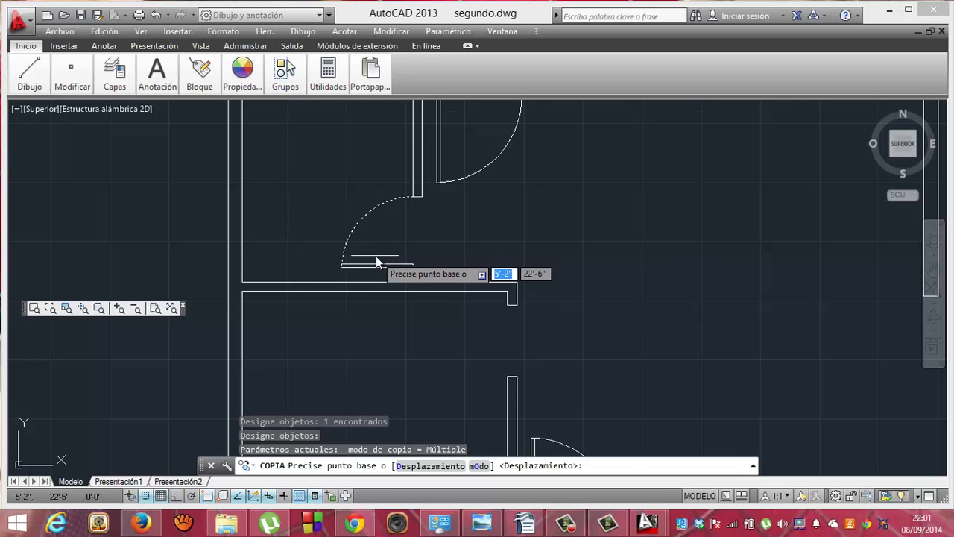
{"action": "key", "text": "Escape"}
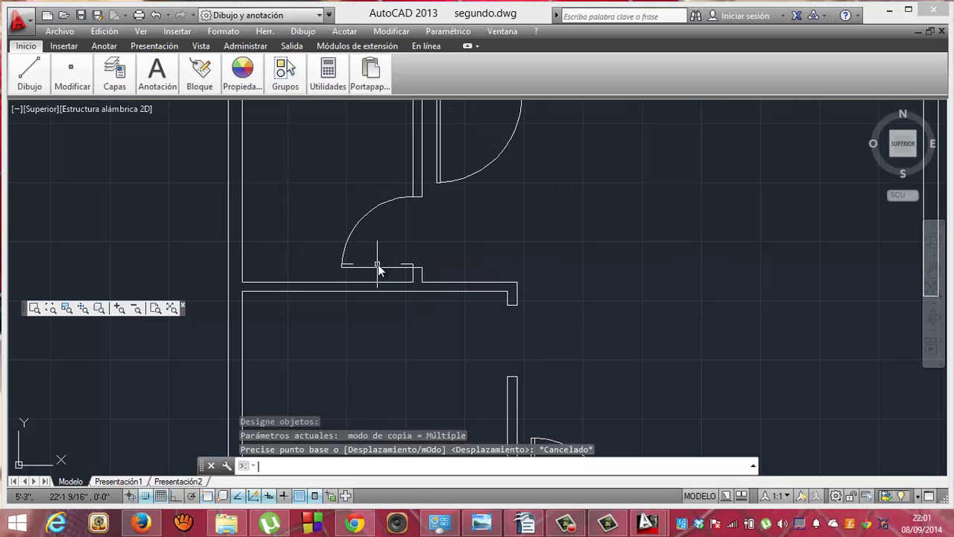
{"action": "mouse_move", "coordinate": [72, 75]}
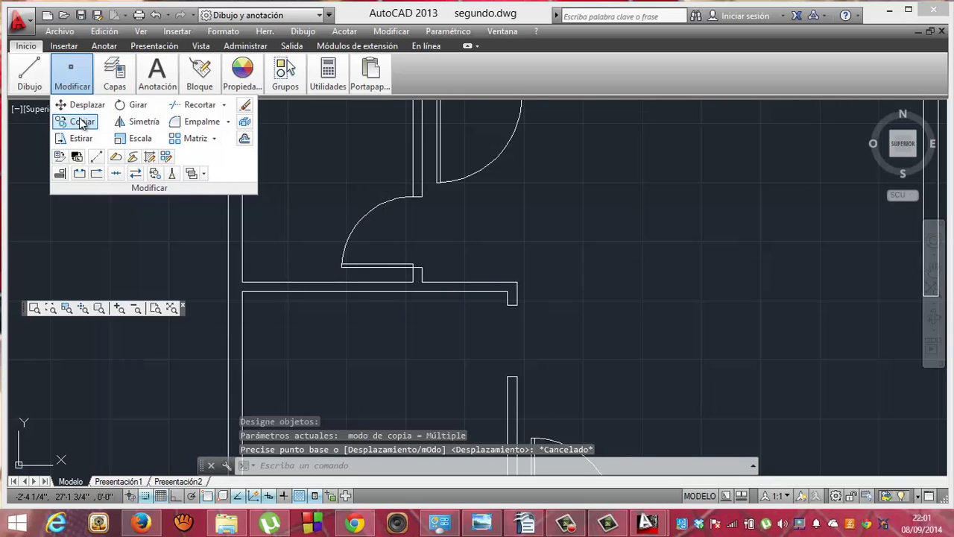
Copy the arc and door leaf from the arc's wall end to the lower wall corner
{"action": "left_click", "coordinate": [81, 122]}
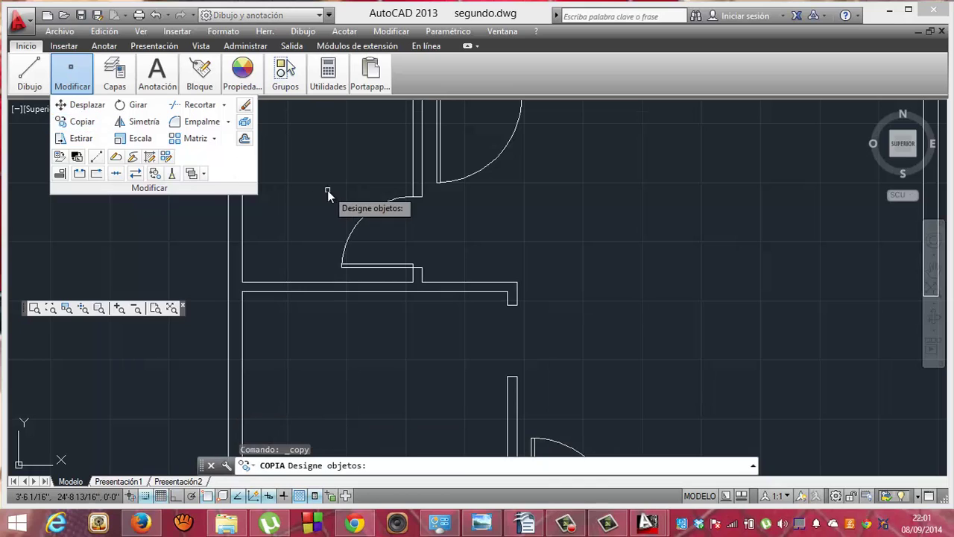
{"action": "left_click", "coordinate": [362, 218]}
{"action": "left_click", "coordinate": [365, 264]}
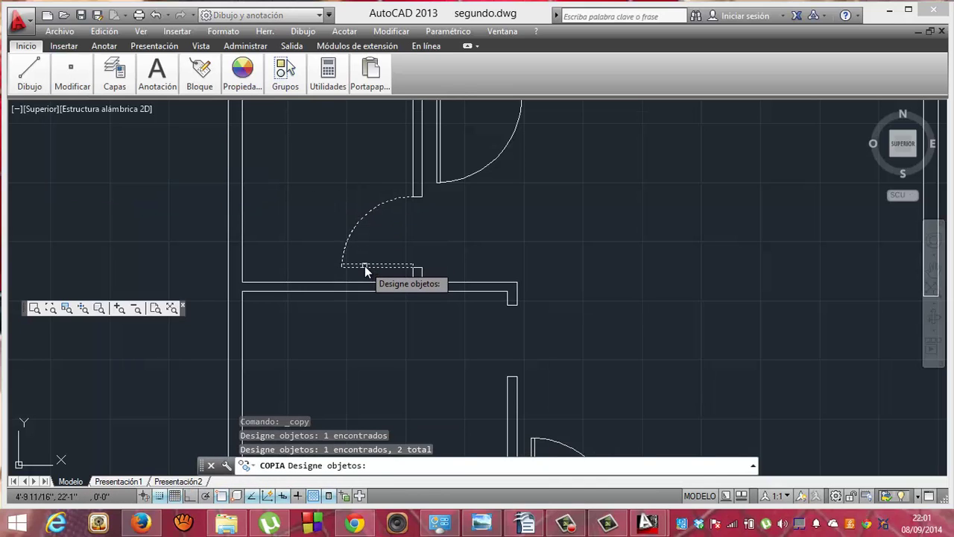
{"action": "key", "text": "Return"}
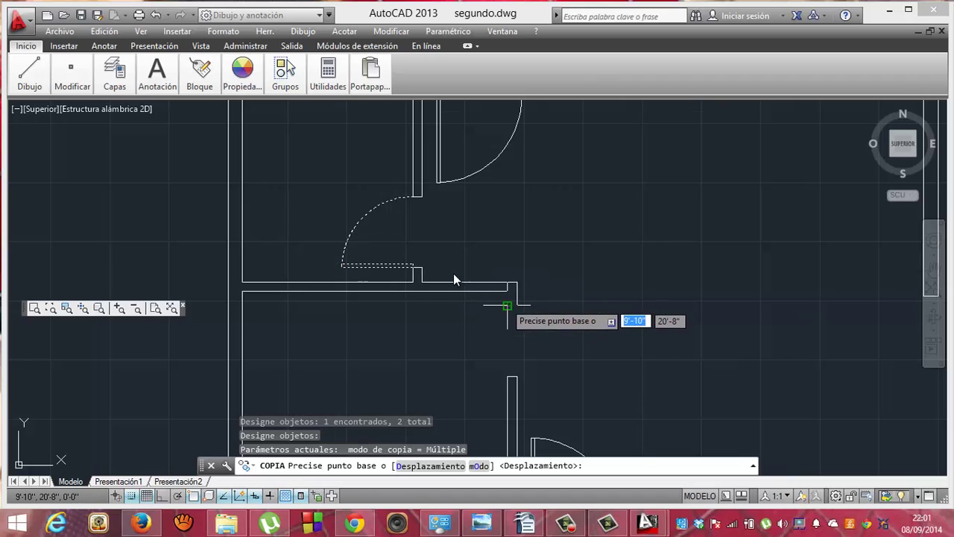
{"action": "left_click", "coordinate": [413, 196]}
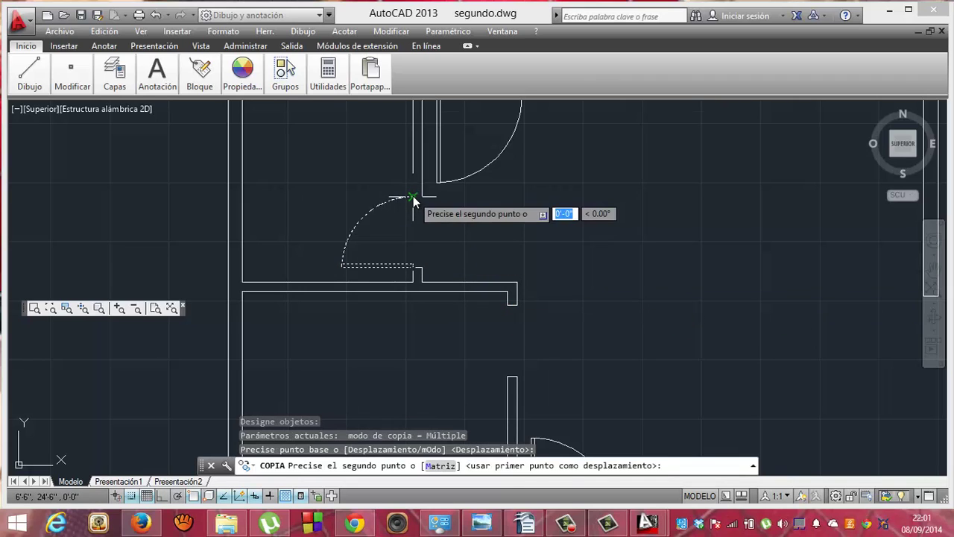
{"action": "left_click", "coordinate": [507, 307]}
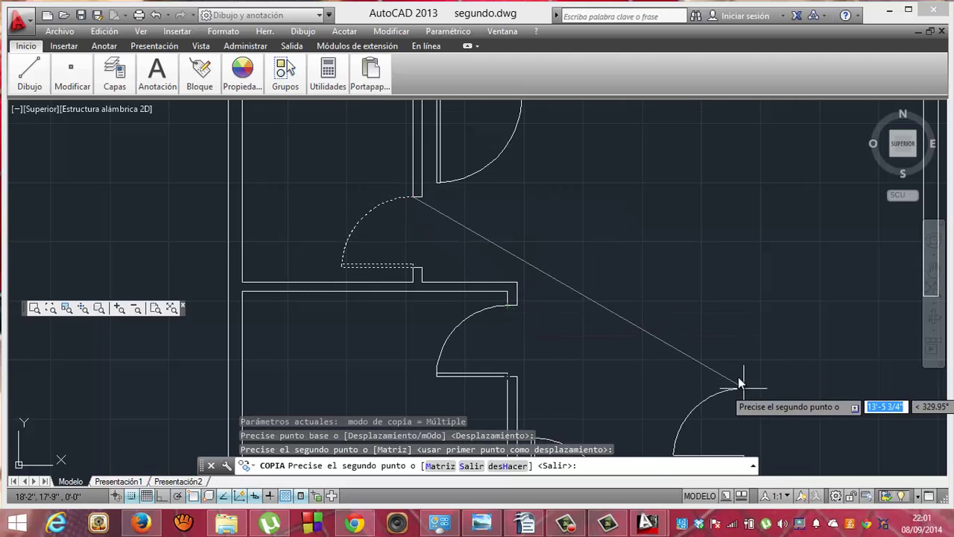
{"action": "key", "text": "Escape"}
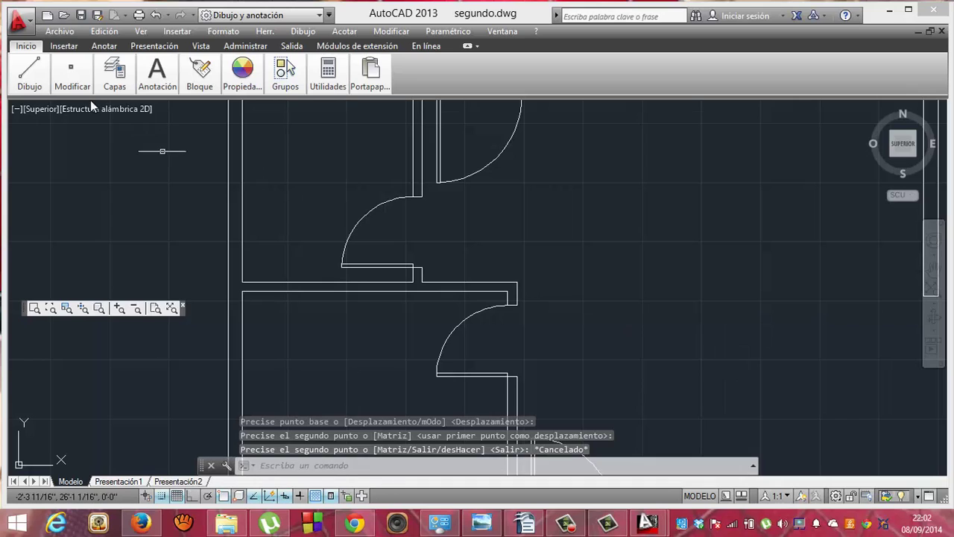
{"action": "mouse_move", "coordinate": [72, 76]}
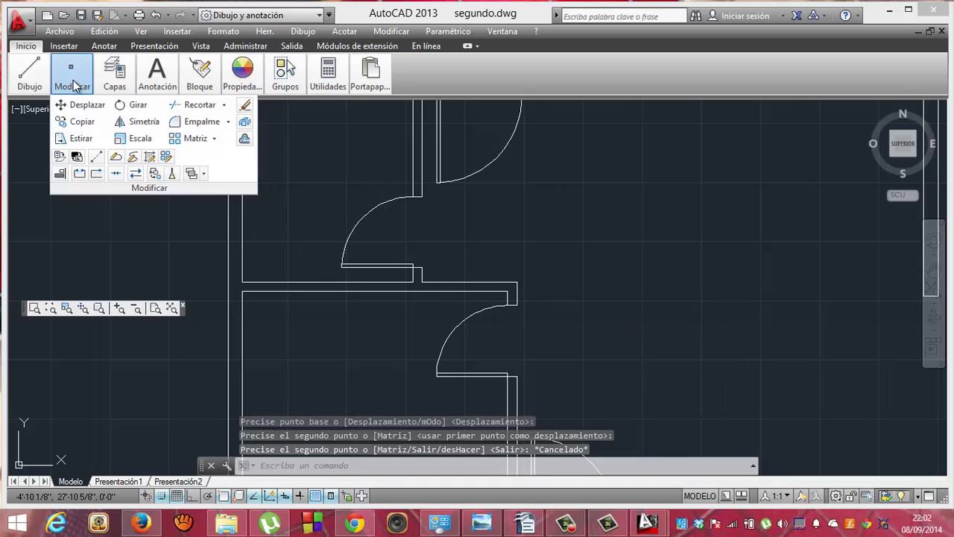
{"action": "left_click", "coordinate": [135, 104]}
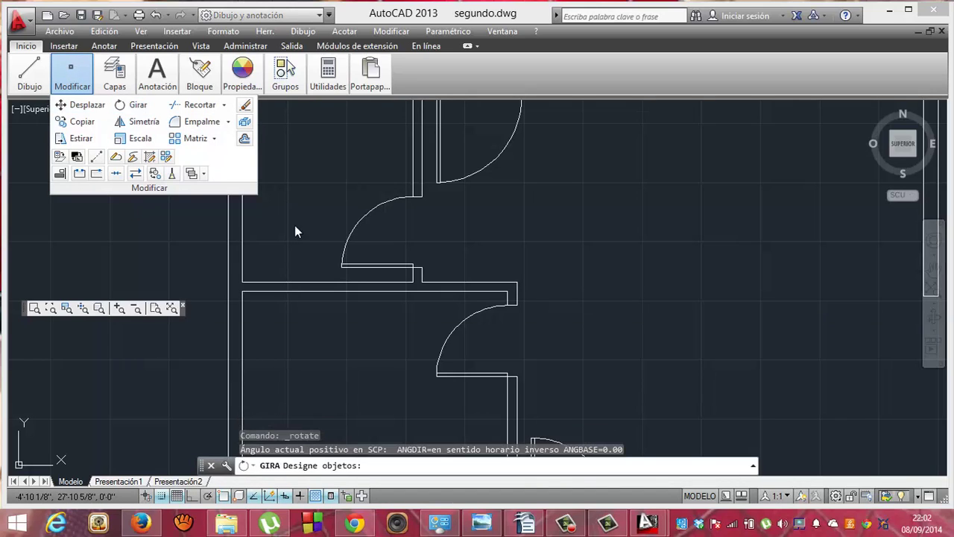
{"action": "left_click", "coordinate": [449, 341]}
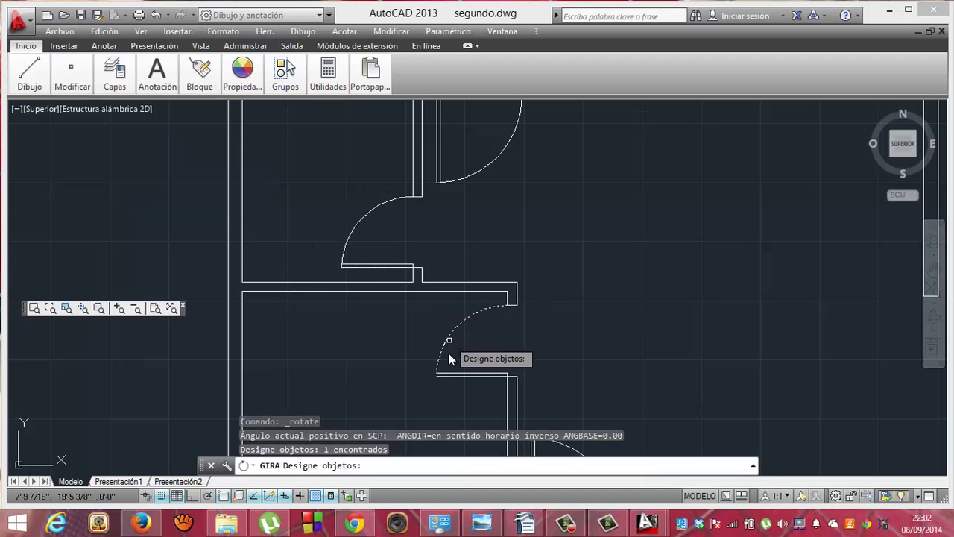
{"action": "left_click", "coordinate": [450, 374]}
{"action": "key", "text": "Return"}
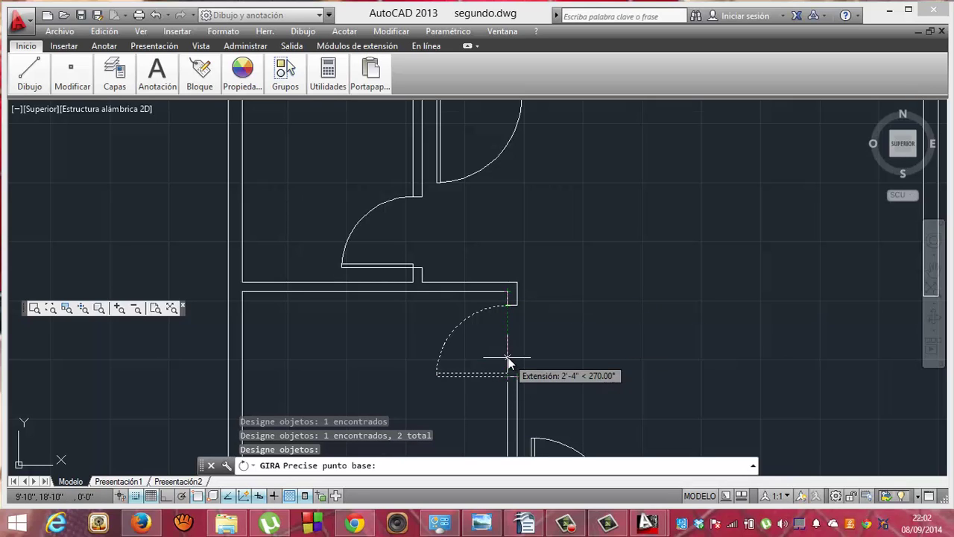
{"action": "left_click", "coordinate": [506, 306]}
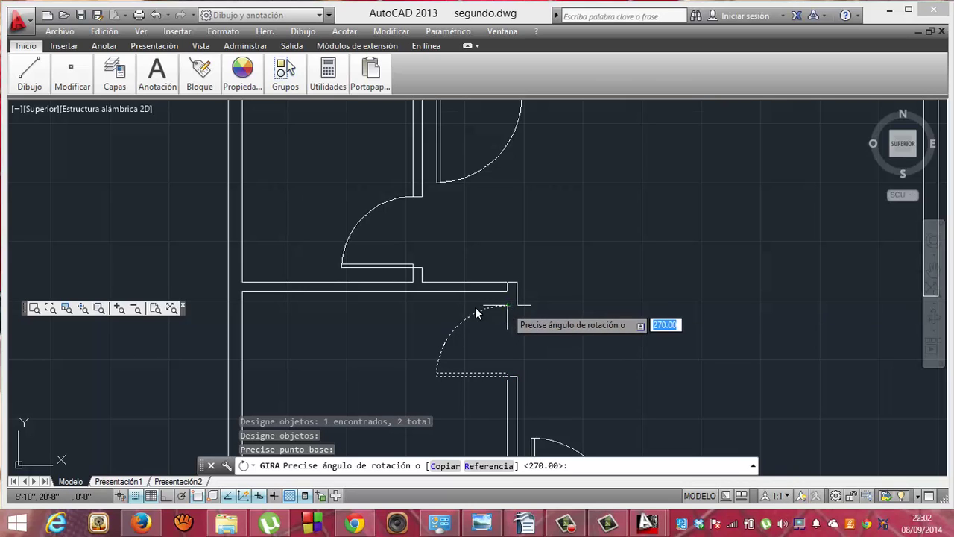
{"action": "left_click", "coordinate": [324, 308]}
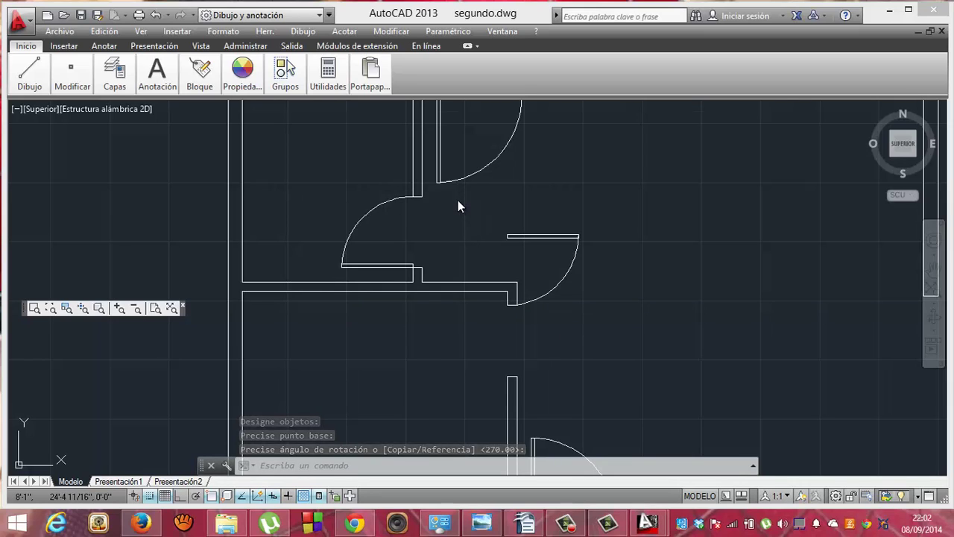
{"action": "key", "text": "ctrl+z"}
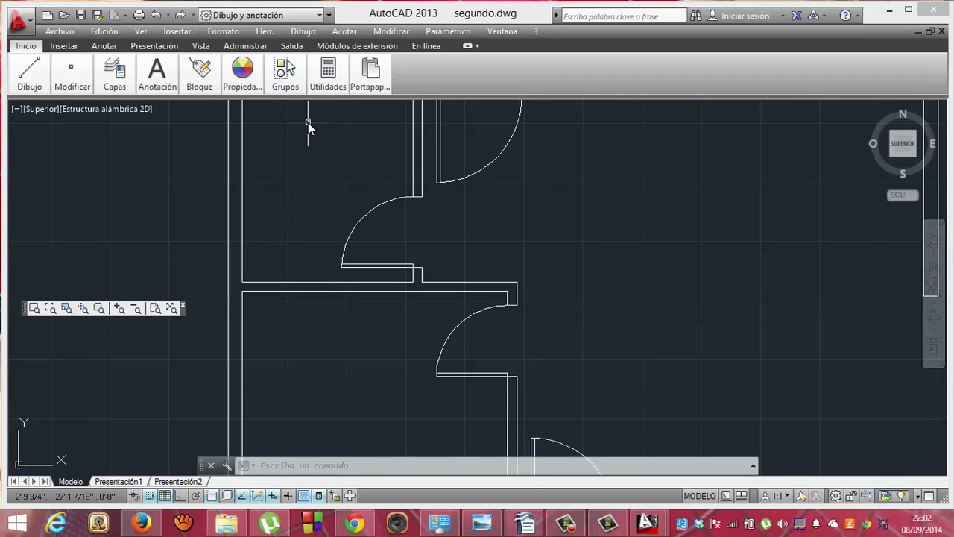
{"action": "mouse_move", "coordinate": [72, 74]}
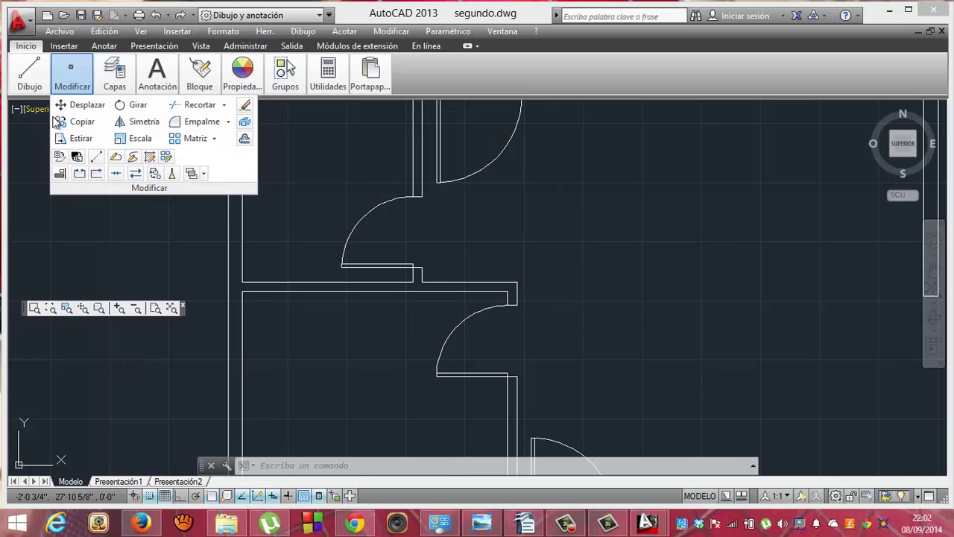
Start the Simetría (mirror) command so it waits for objects to be picked
{"action": "left_click", "coordinate": [141, 123]}
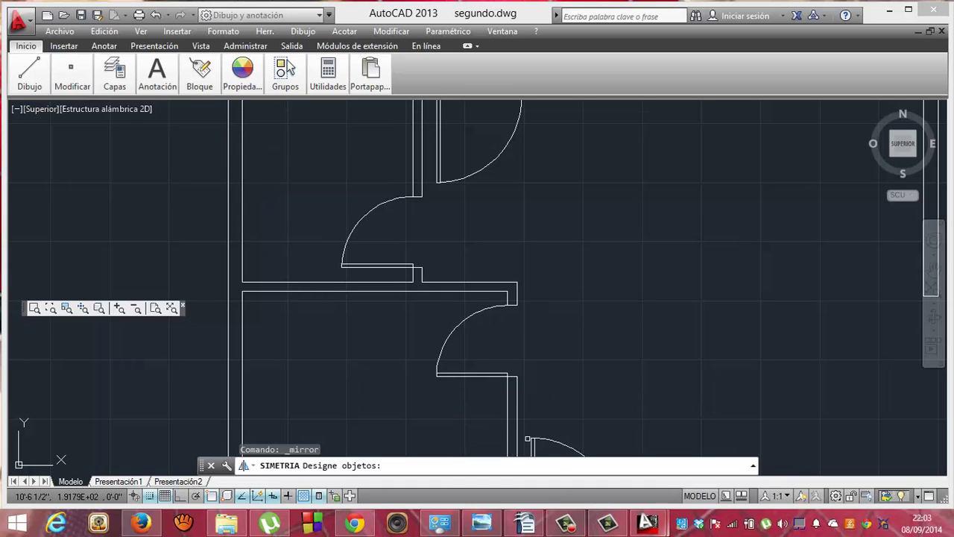
{"action": "left_click", "coordinate": [566, 524]}
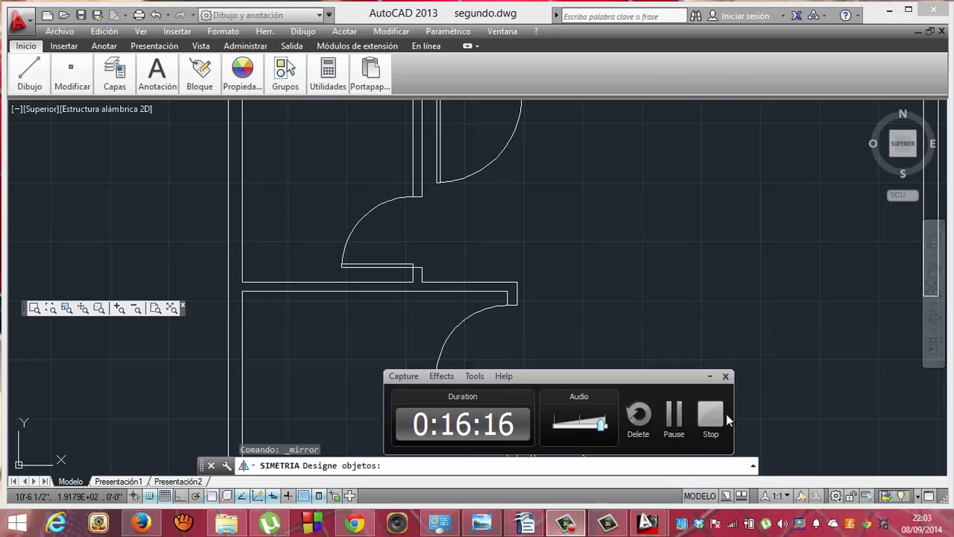